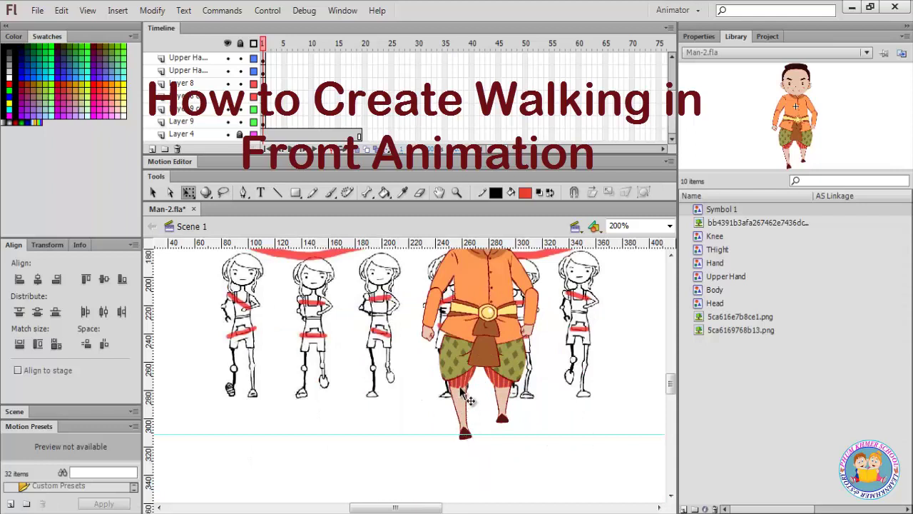
- Rotate the character's right thigh slightly outward and straighten the right lower leg (Layer 9) to vertical on frame 1
click(465, 388)
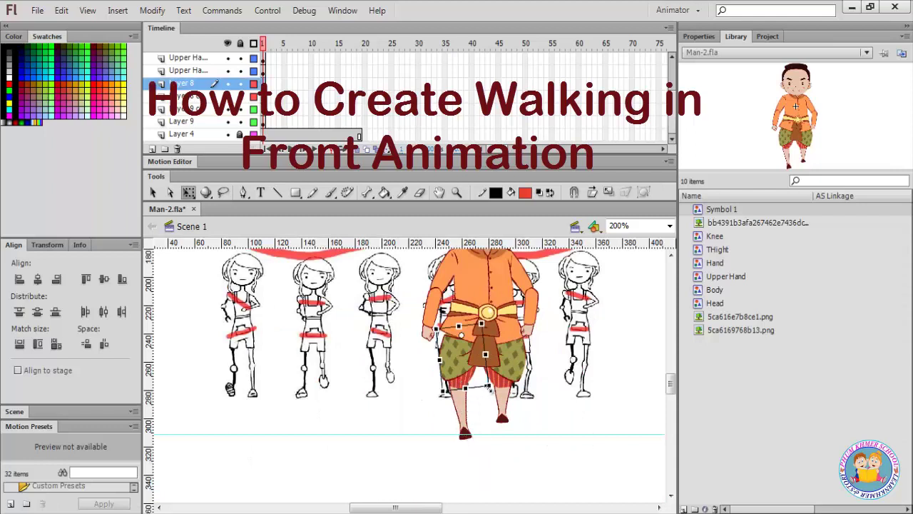
click(465, 421)
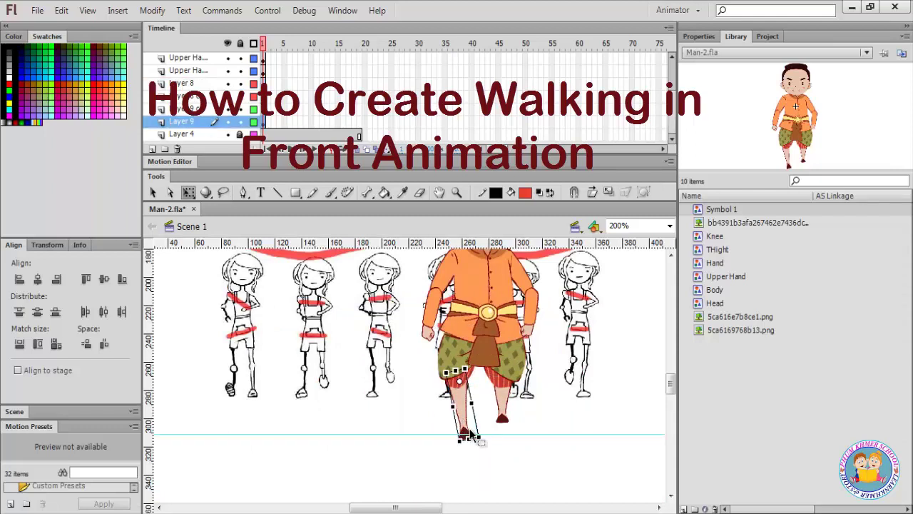
drag(485, 434, 449, 432)
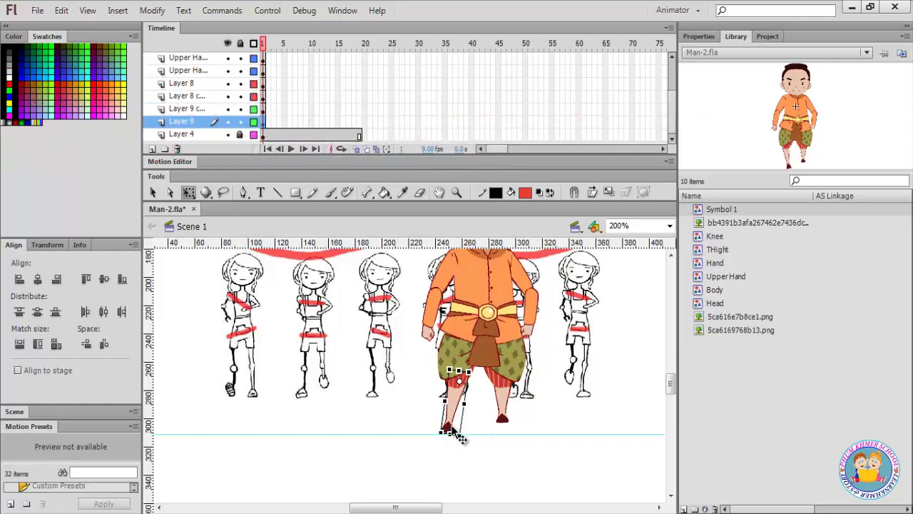
click(528, 426)
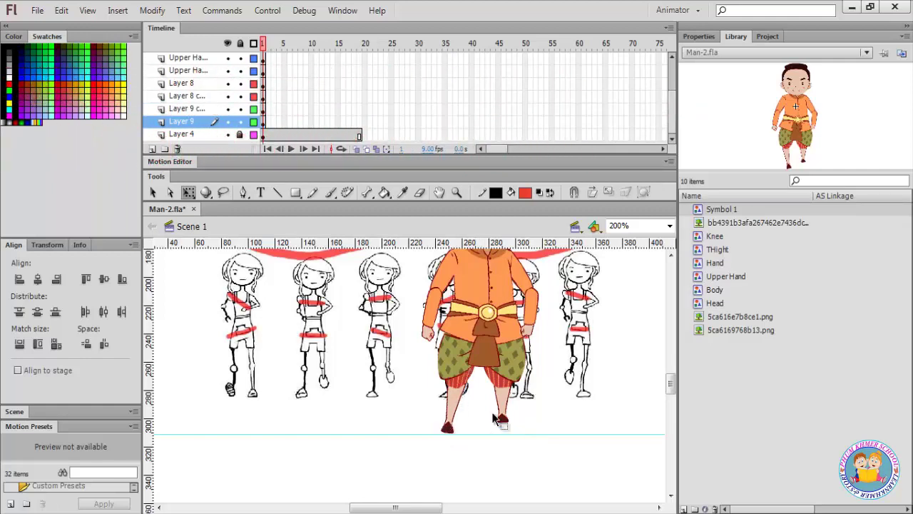
click(457, 385)
click(452, 409)
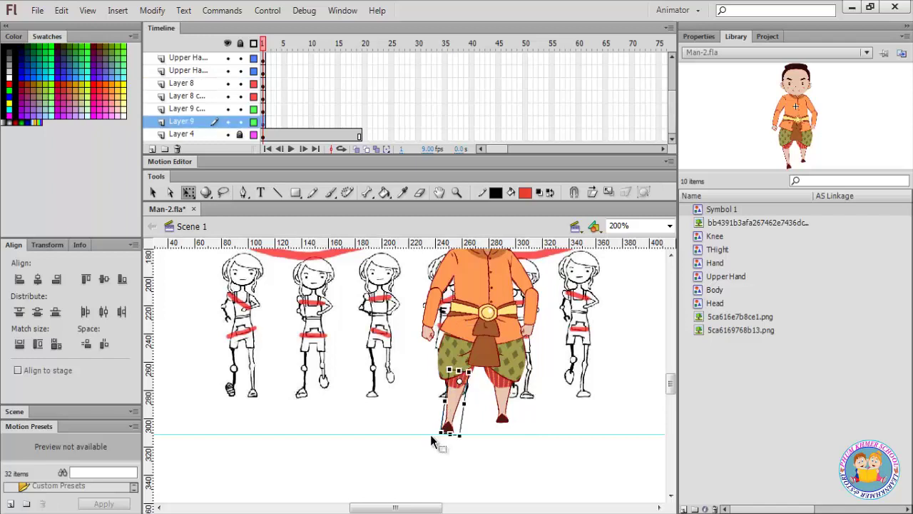
drag(440, 435, 448, 436)
- Extend the character's left thigh slightly and move the left lower leg down beneath it on frame 1
click(505, 384)
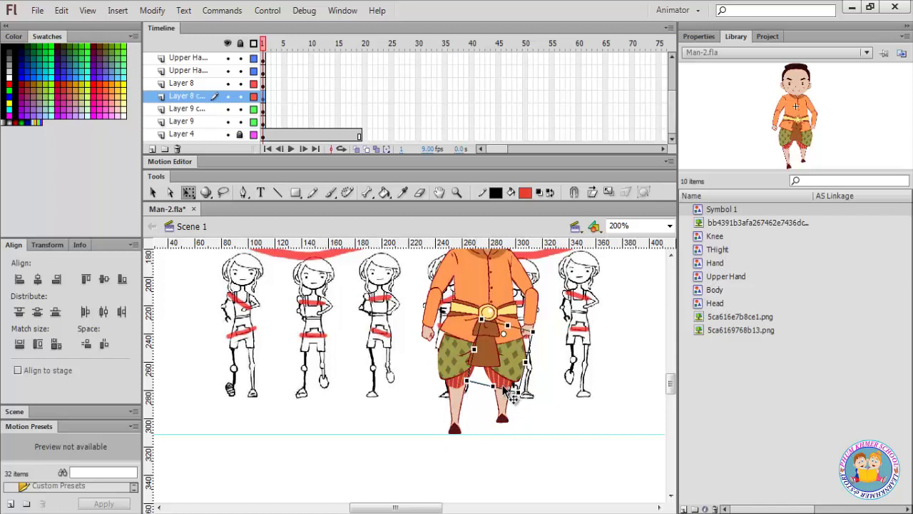
click(503, 412)
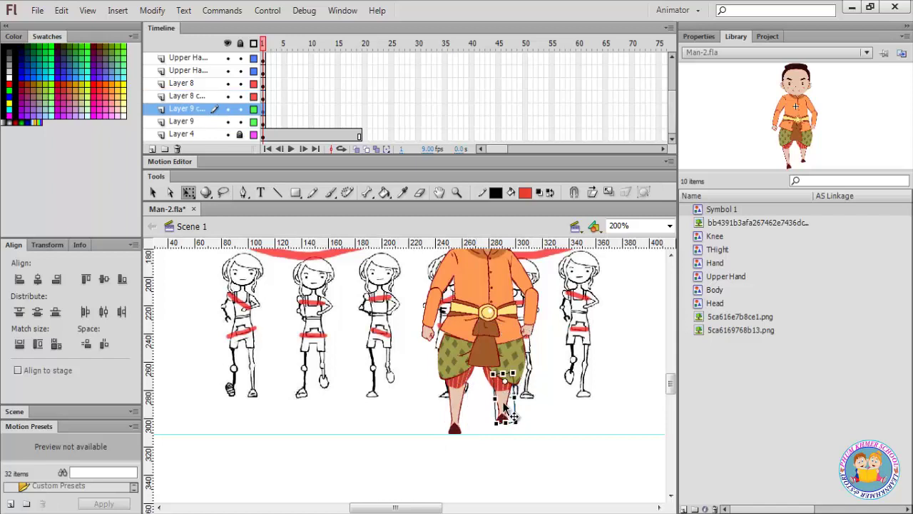
drag(502, 414, 504, 414)
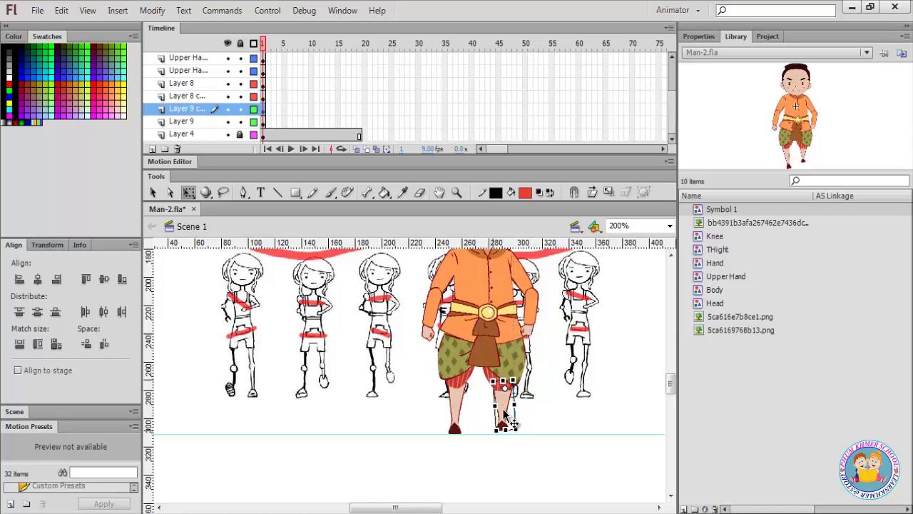
click(492, 466)
click(503, 426)
- Add a horizontal guide at about 300 along the left foot's sole and slightly widen the right lower leg
drag(247, 246, 243, 433)
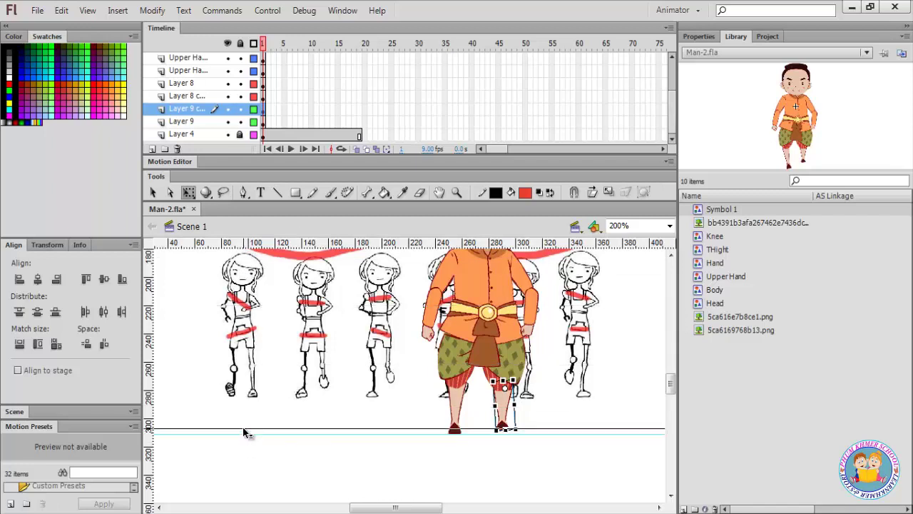
click(456, 431)
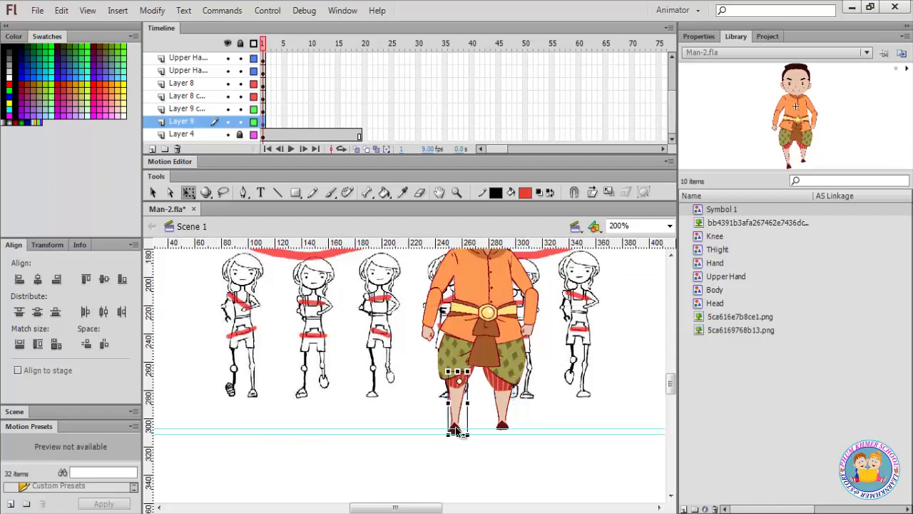
drag(467, 402, 470, 403)
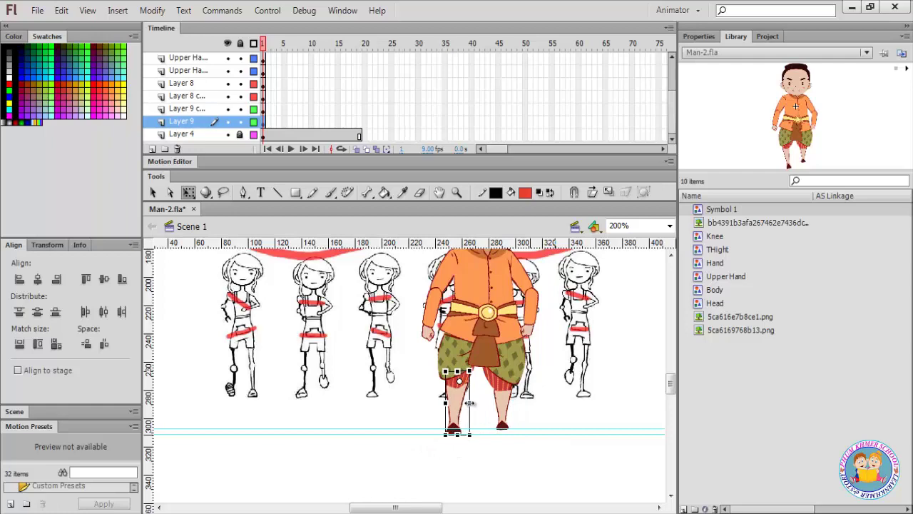
click(505, 423)
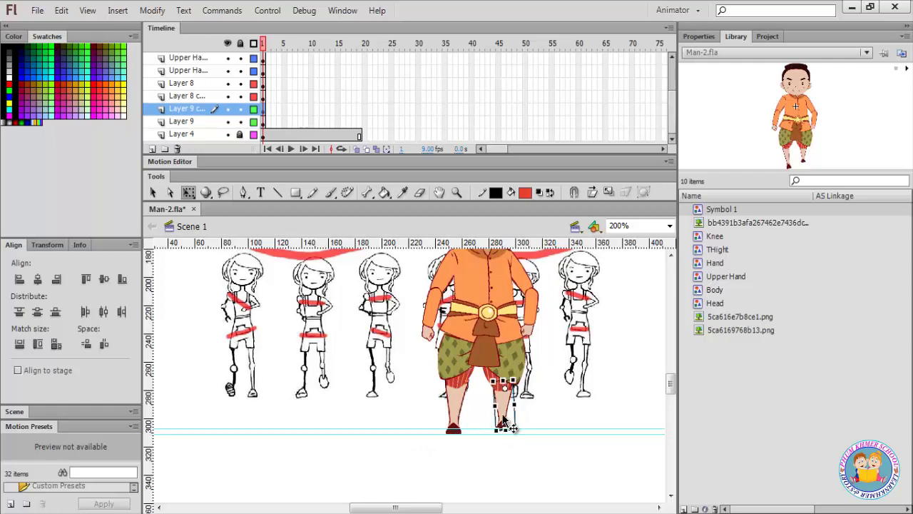
- Rotate the character's right upper arm outward and turn the right forearm to hang down, keeping the current Windows color scheme
click(452, 307)
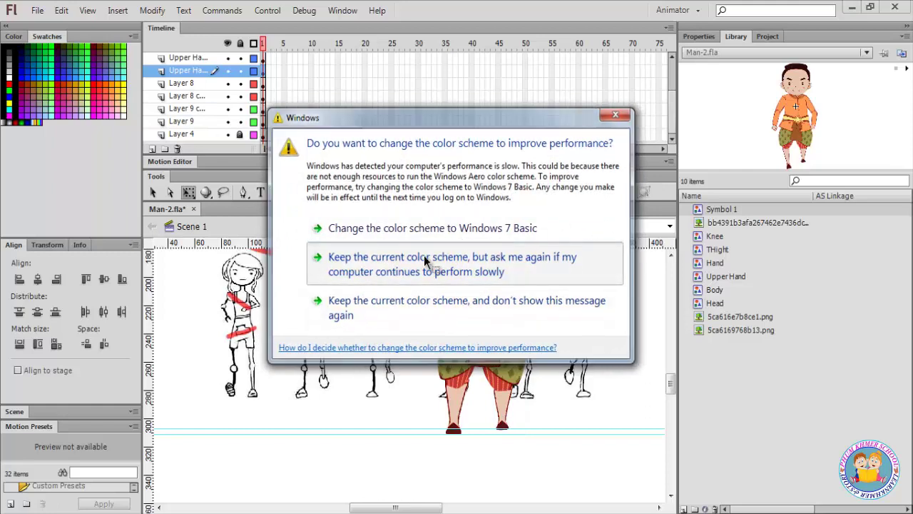
click(425, 261)
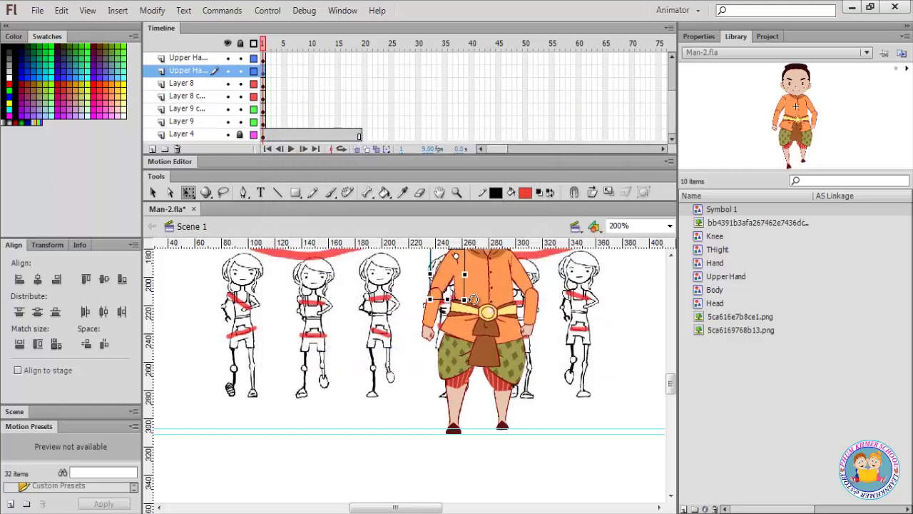
drag(473, 299, 428, 331)
click(442, 311)
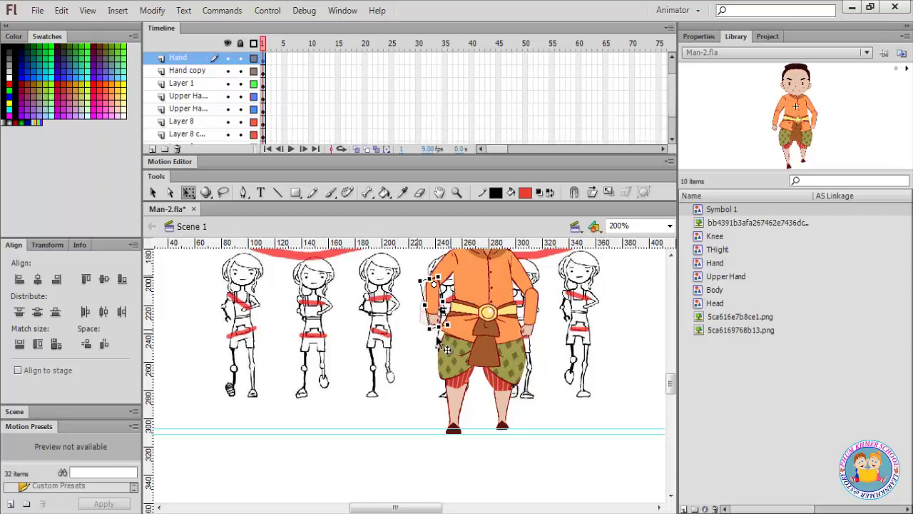
- Adjust the character's left upper arm and bend the left forearm inward so the hand rests near the belt
click(531, 294)
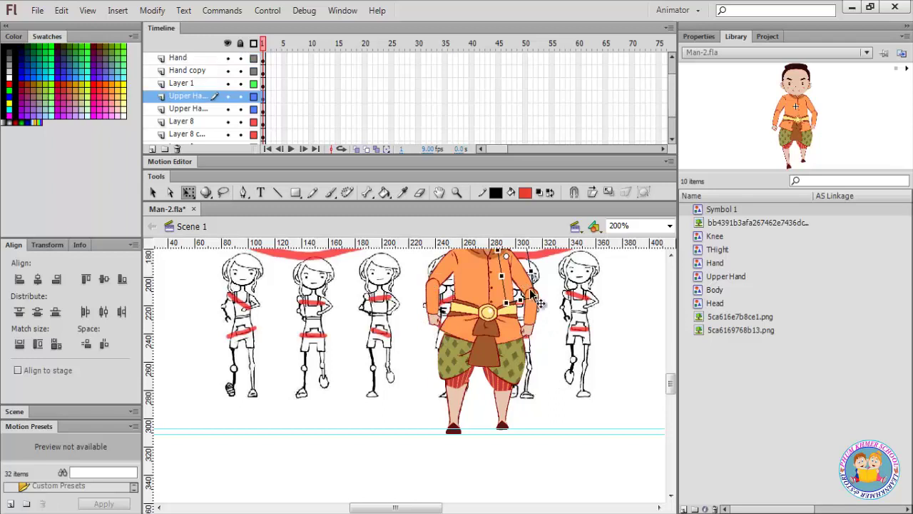
drag(532, 296, 508, 306)
click(533, 322)
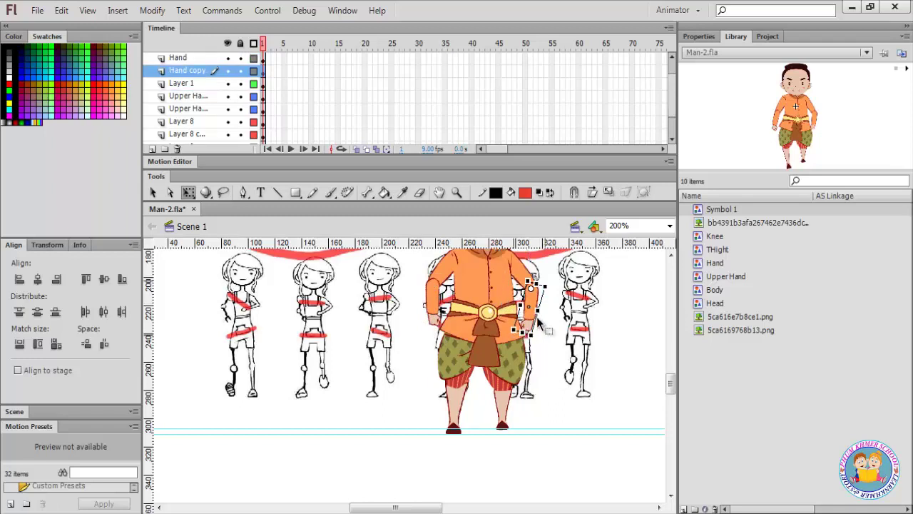
drag(538, 335, 515, 325)
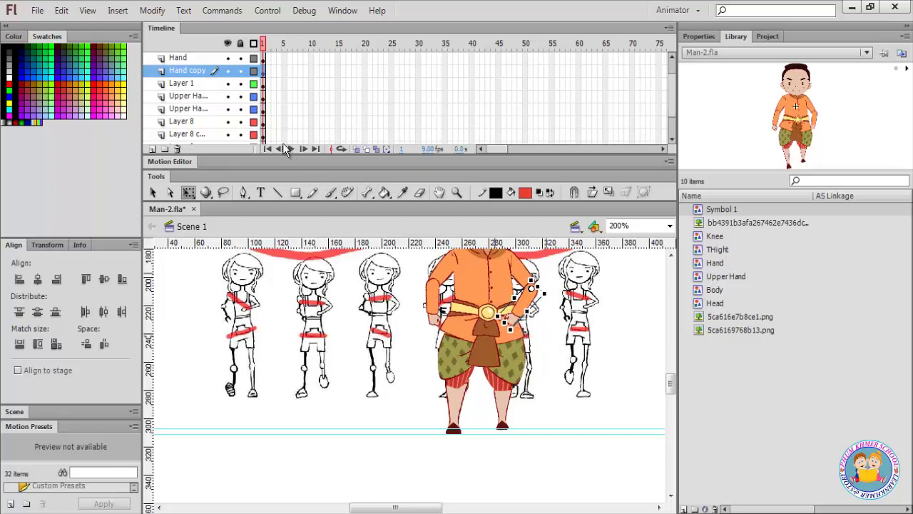
- Insert keyframes at frame 4 on all character layers from Layer 2 down to Layer 9
scroll(281, 128, up, 2)
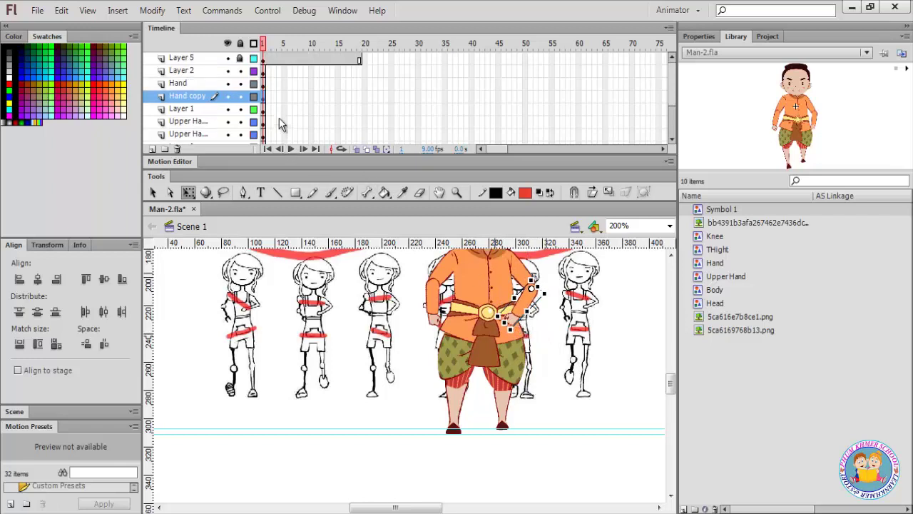
click(280, 75)
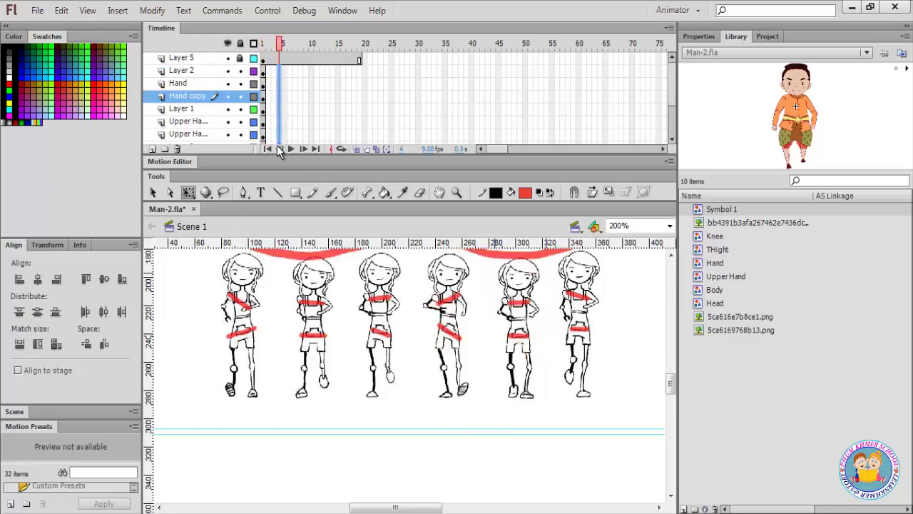
scroll(276, 136, down, 5)
right_click(279, 123)
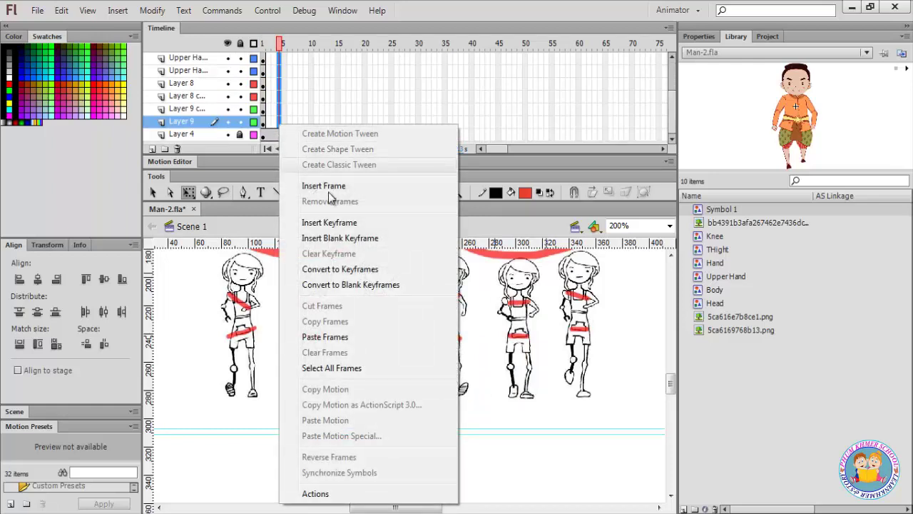
click(333, 222)
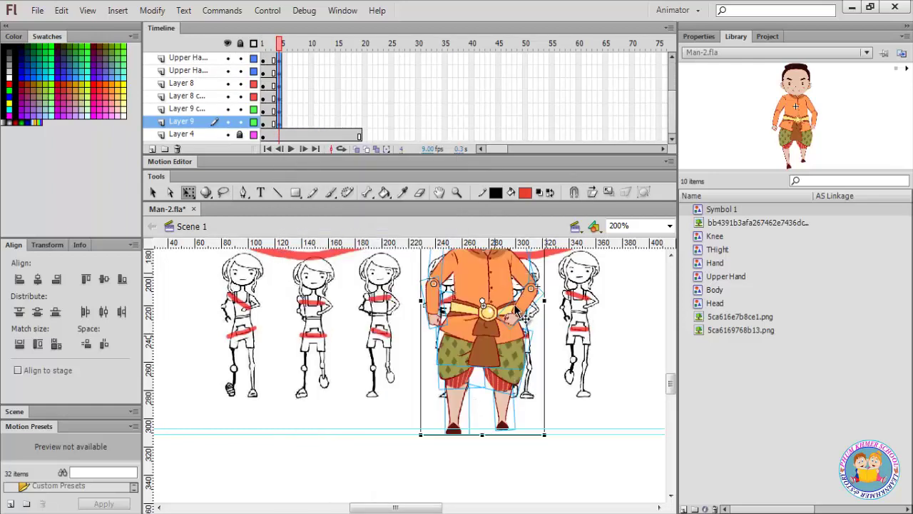
- Narrow the character's right lower leg on frame 4 and raise it so the foot stands on the upper guide
scroll(523, 314, up, 2)
scroll(508, 268, up, 3)
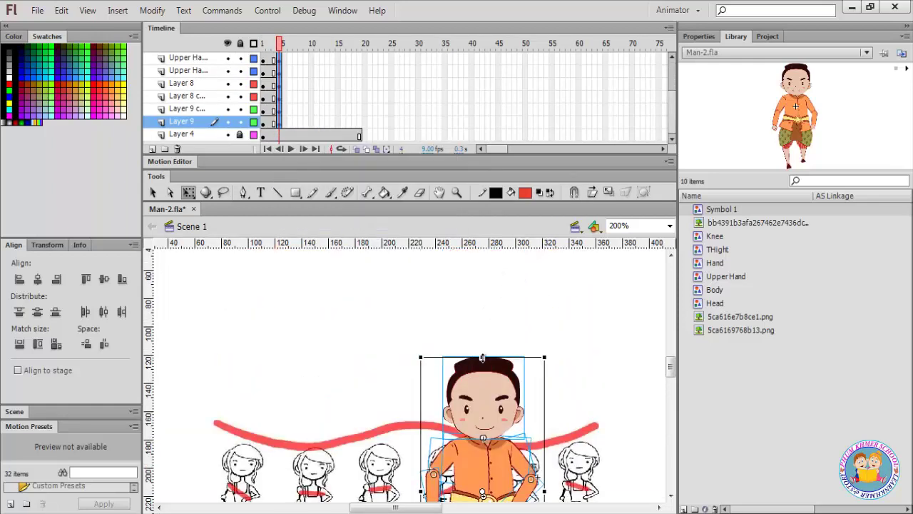
scroll(482, 359, down, 5)
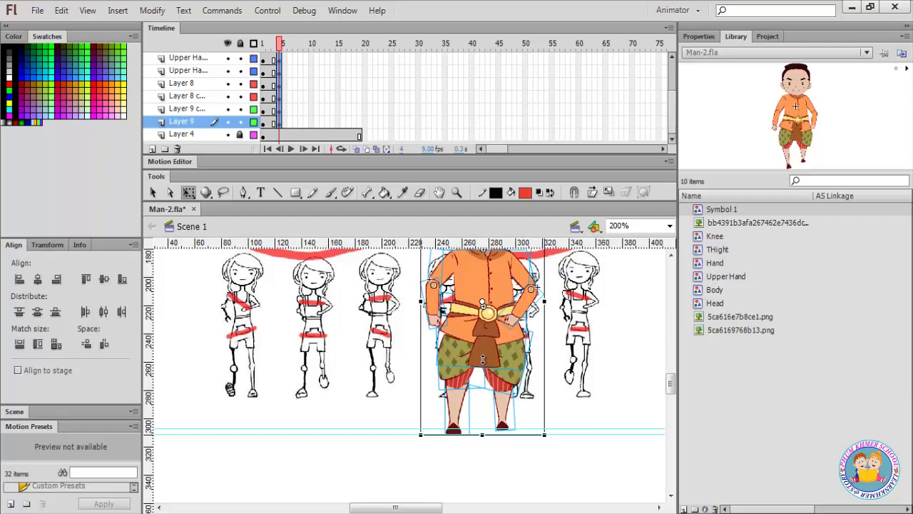
click(385, 361)
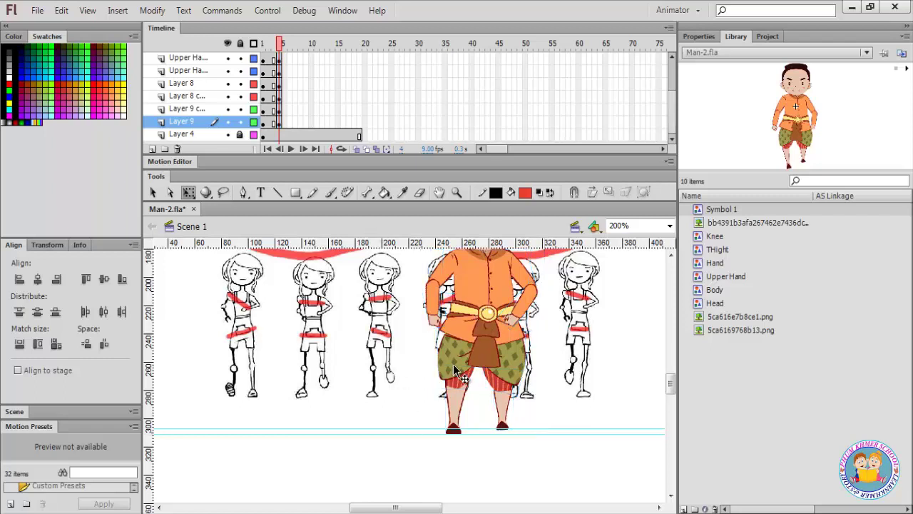
click(462, 431)
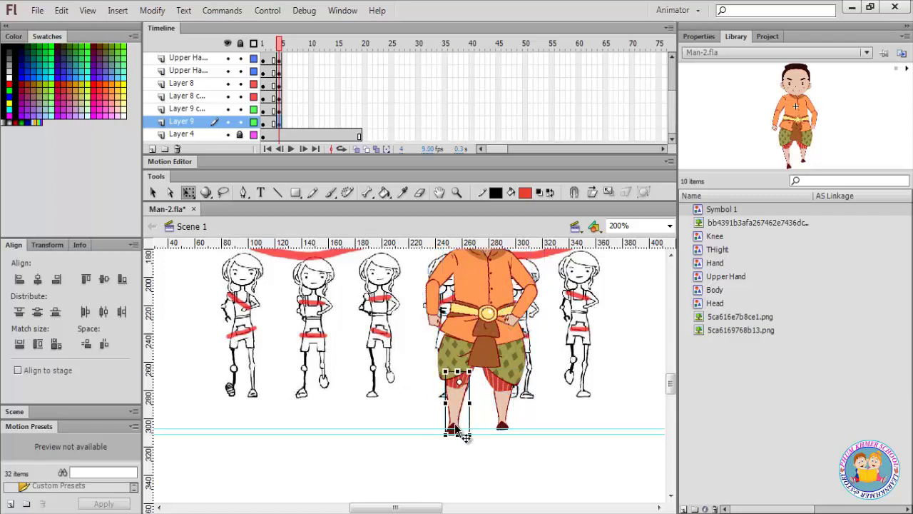
click(459, 385)
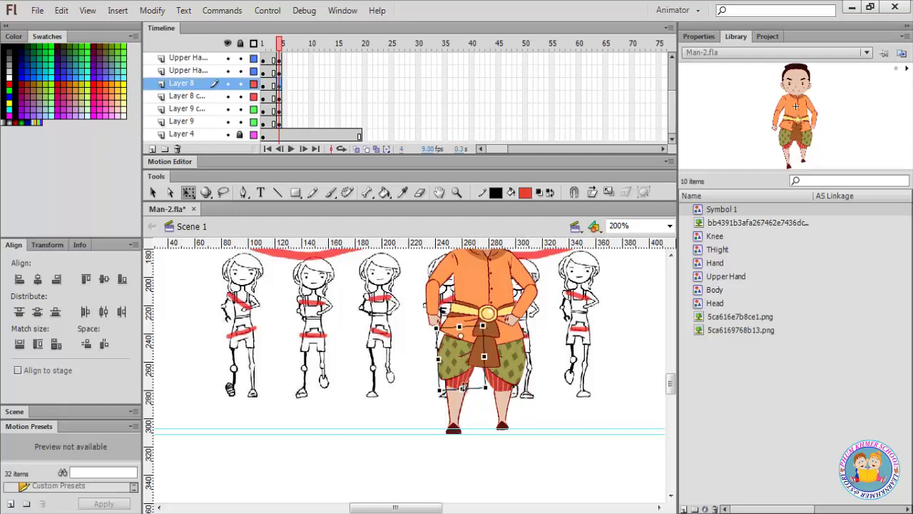
click(464, 407)
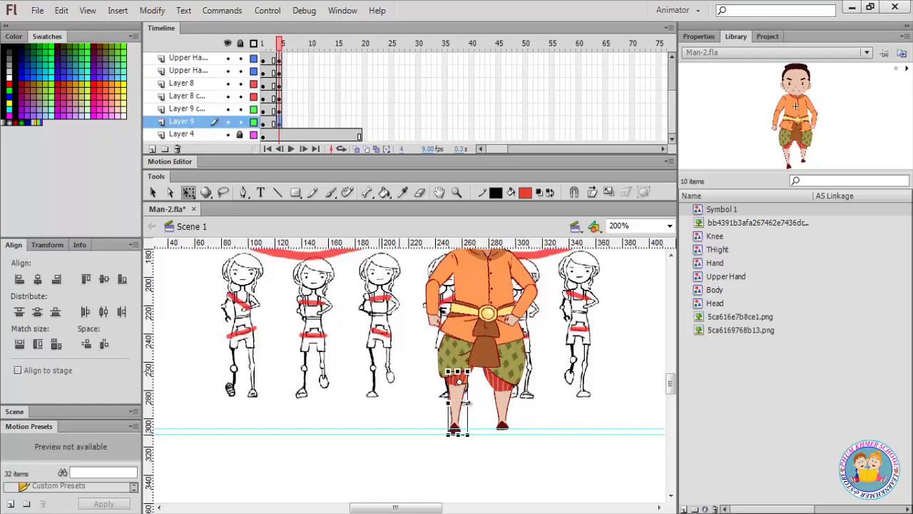
drag(464, 402, 456, 431)
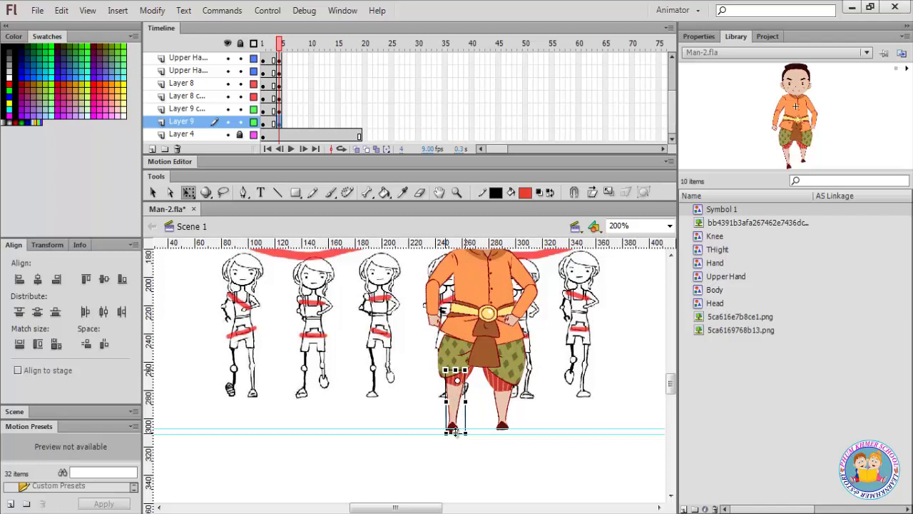
- Rotate the character's left thigh slightly inward on frame 4 and shorten the left lower leg so its foot lifts above the upper guide
click(507, 380)
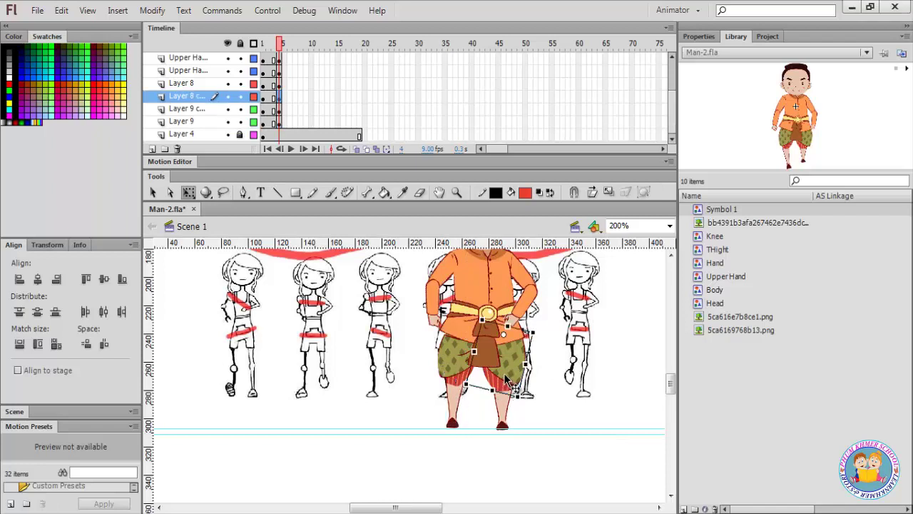
drag(474, 353, 477, 352)
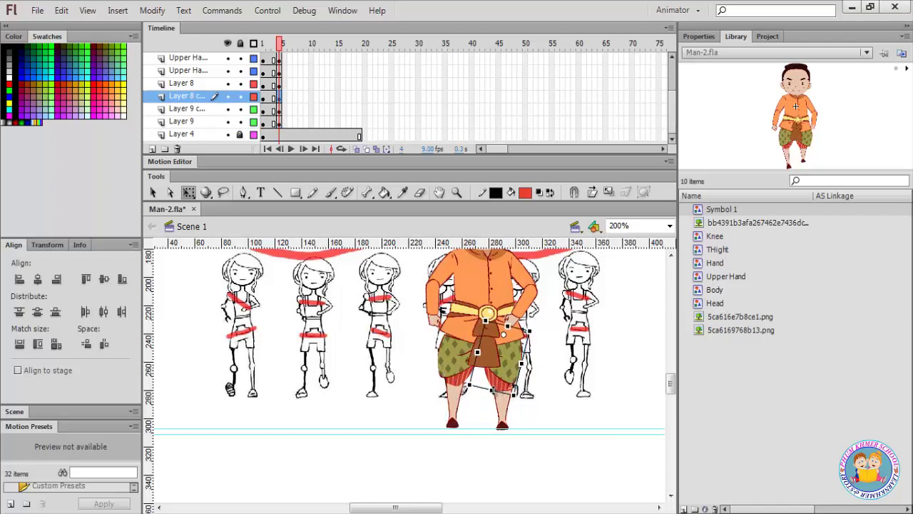
click(503, 413)
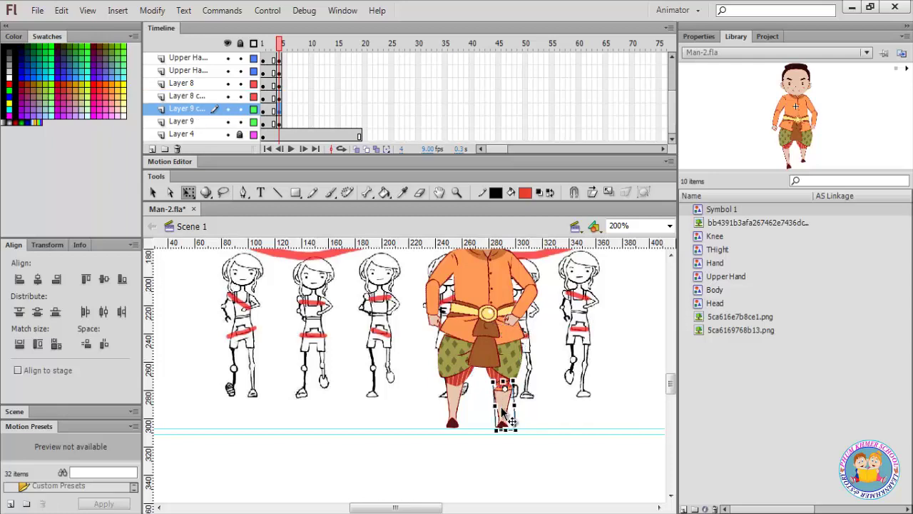
double_click(502, 410)
double_click(349, 281)
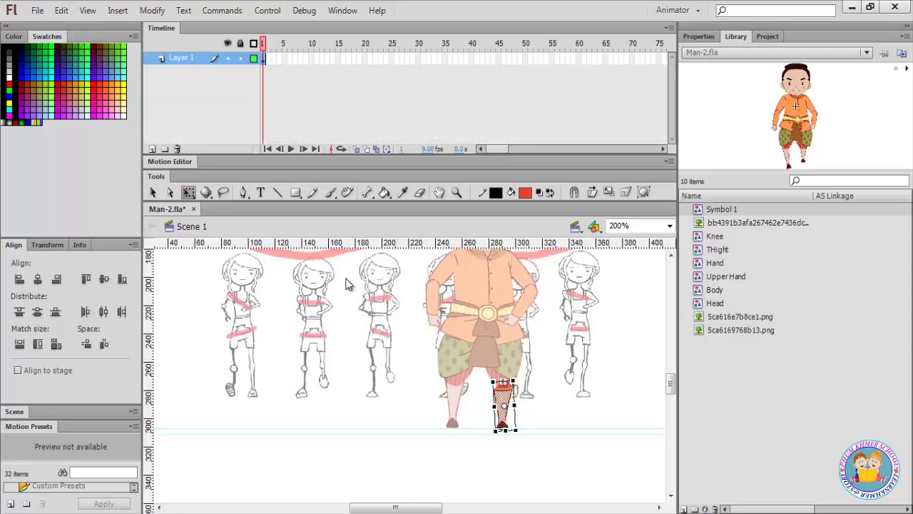
click(669, 225)
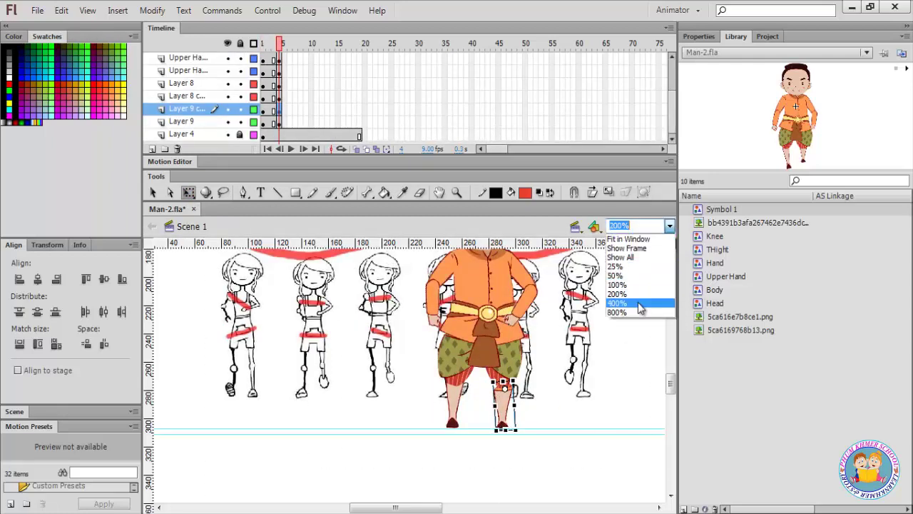
click(638, 301)
scroll(475, 318, down, 3)
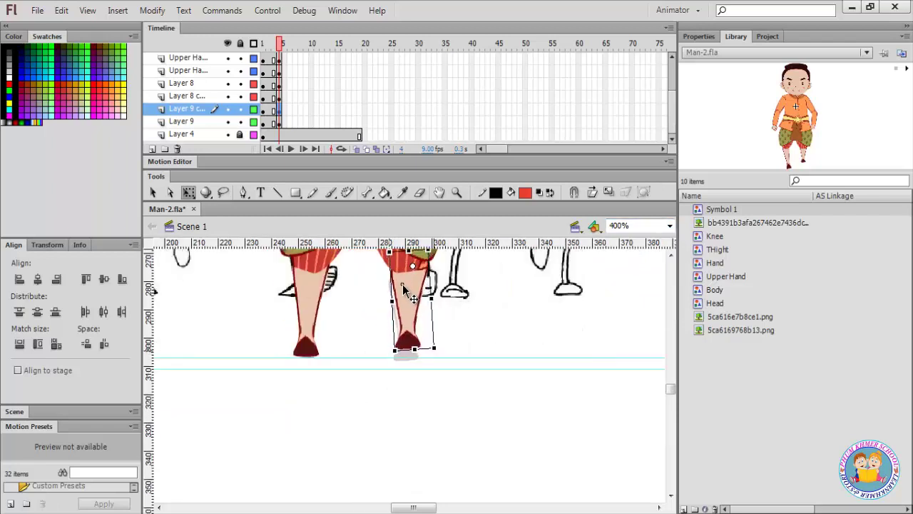
drag(414, 350, 412, 332)
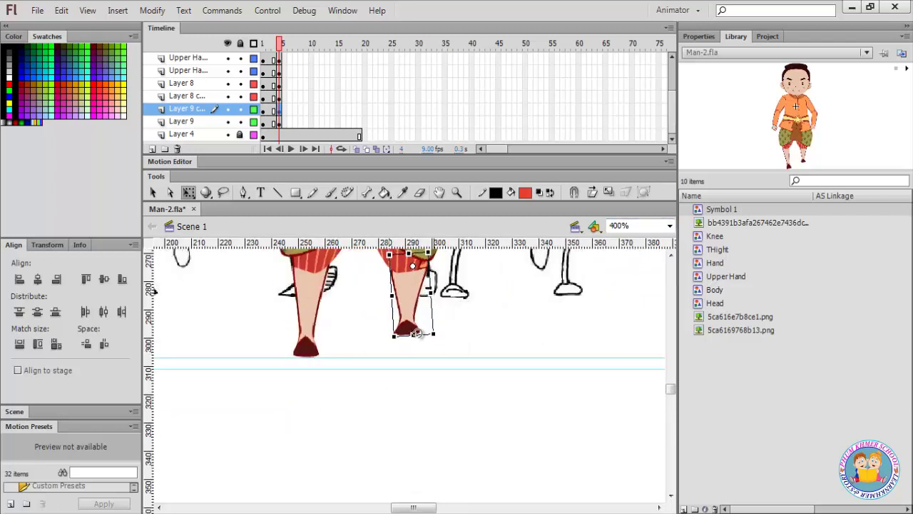
click(669, 225)
click(631, 291)
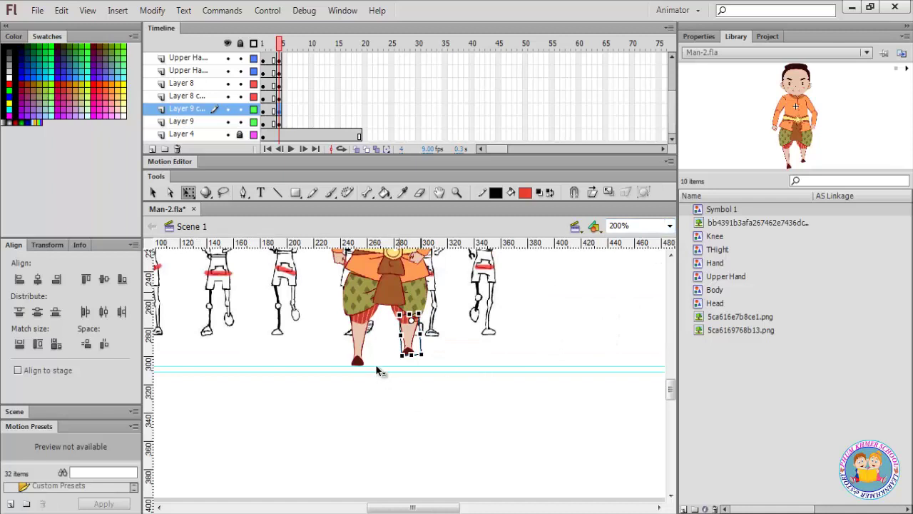
- Try swinging the character's left lower leg outward from the knee on frame 4, and turn it back upright
click(417, 318)
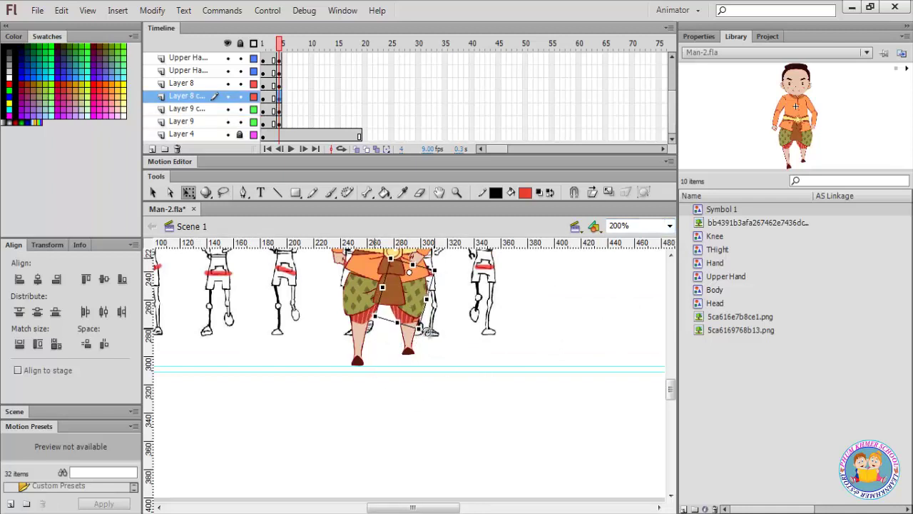
click(412, 351)
drag(393, 371, 418, 365)
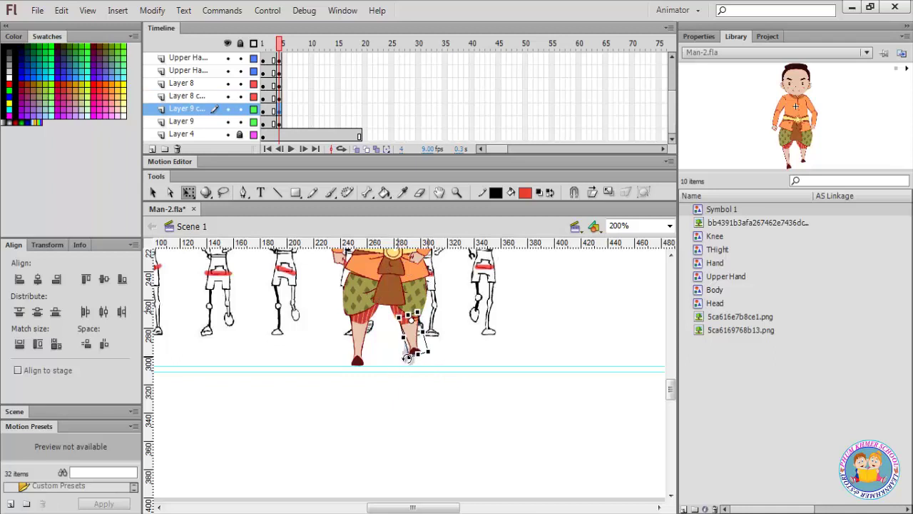
mouse_move(280, 46)
mouse_down()
mouse_move(264, 44)
mouse_move(289, 44)
mouse_move(266, 44)
mouse_move(280, 58)
mouse_up()
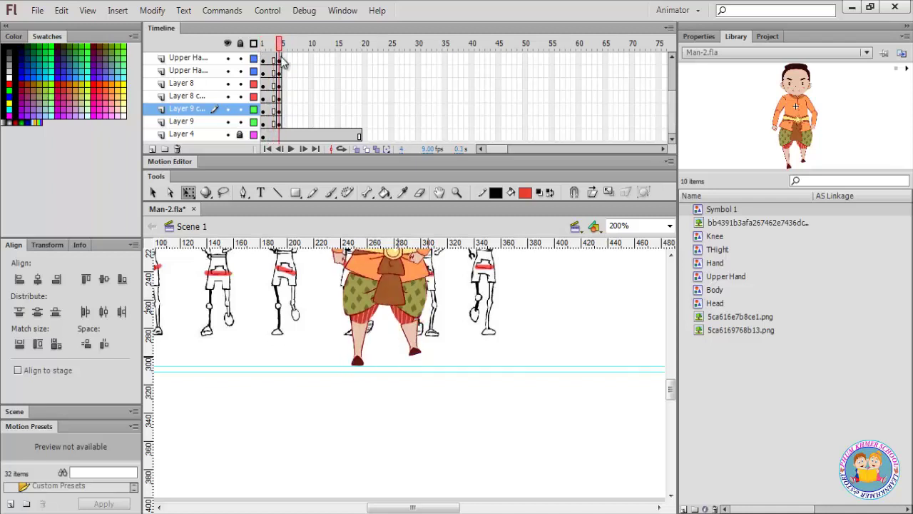
click(419, 351)
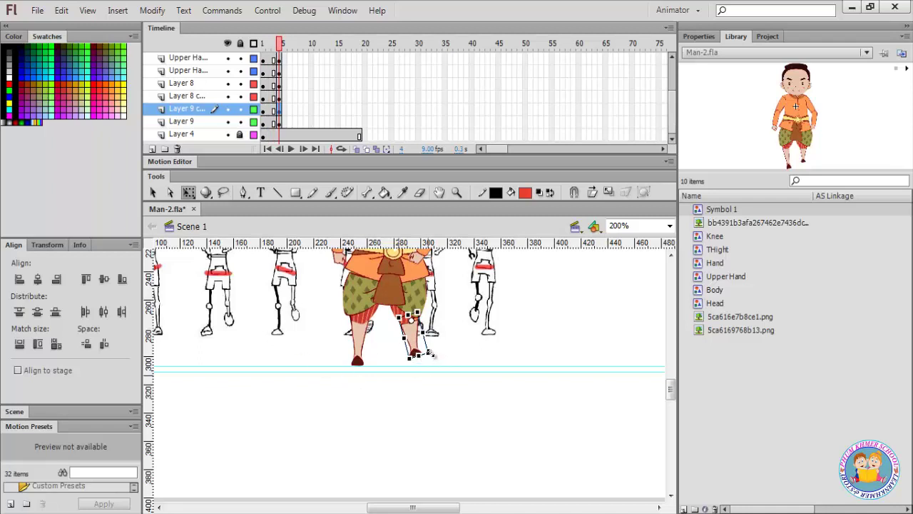
drag(437, 350, 432, 353)
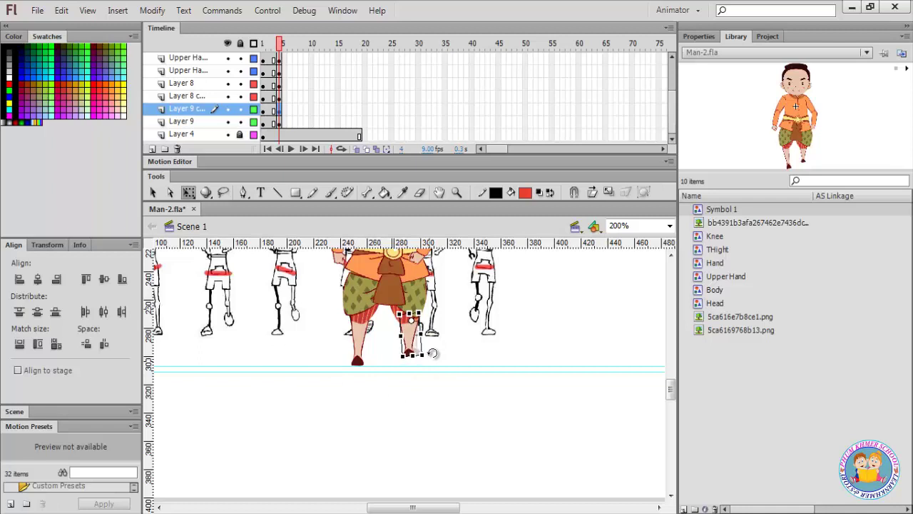
- Rotate the character's right forearm inward on frame 4 so the hand rests beside the belt
click(261, 304)
scroll(261, 304, up, 3)
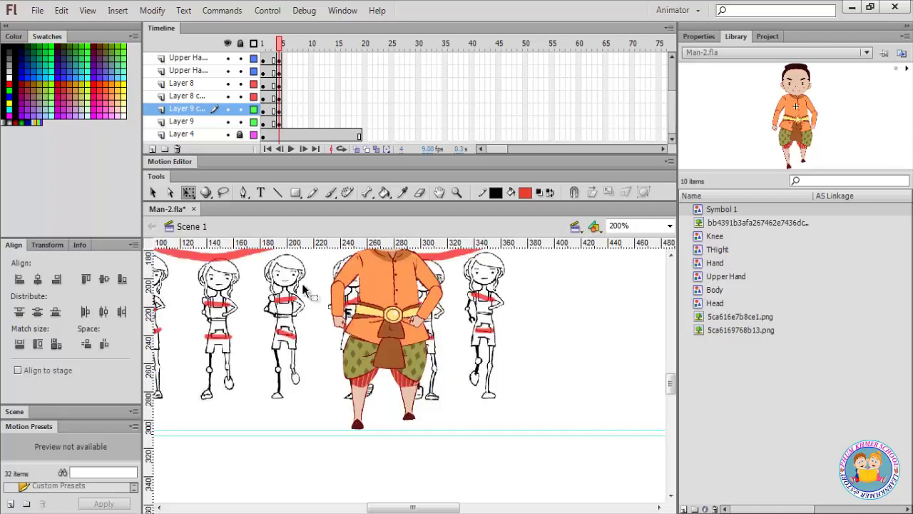
click(348, 276)
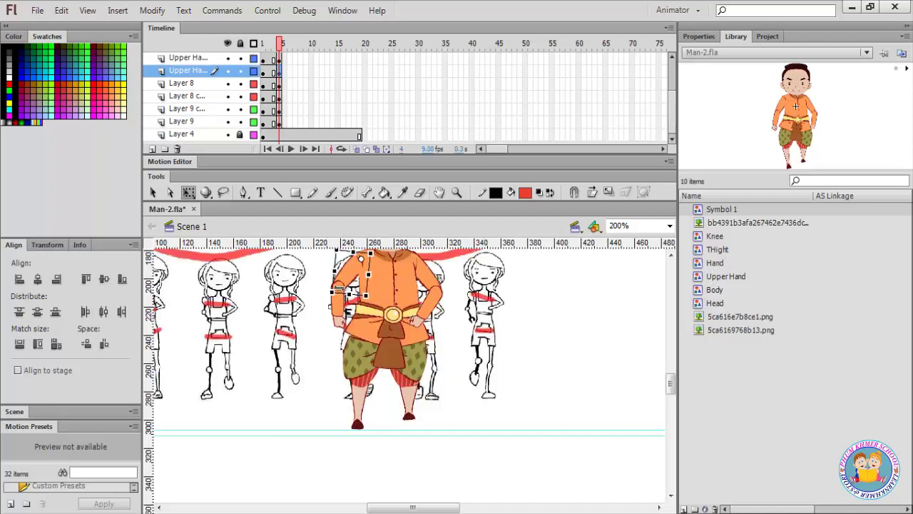
click(340, 287)
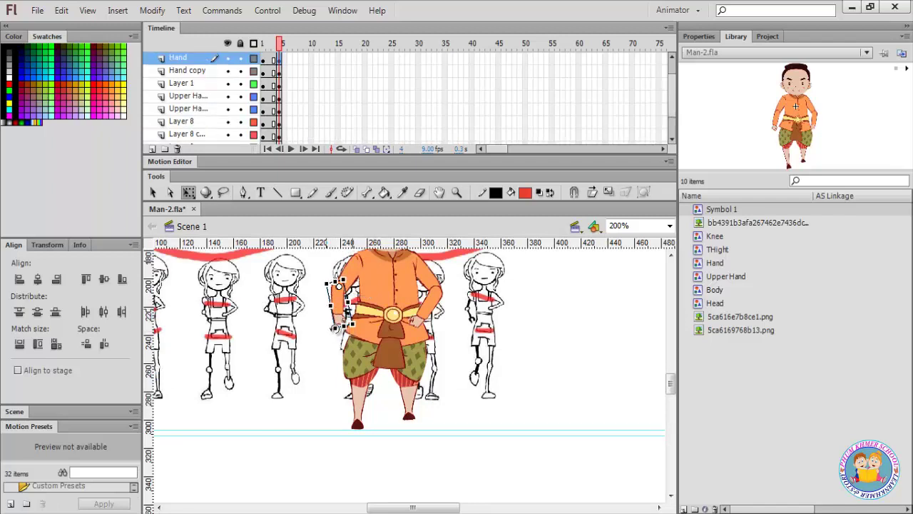
drag(336, 327, 343, 307)
click(533, 310)
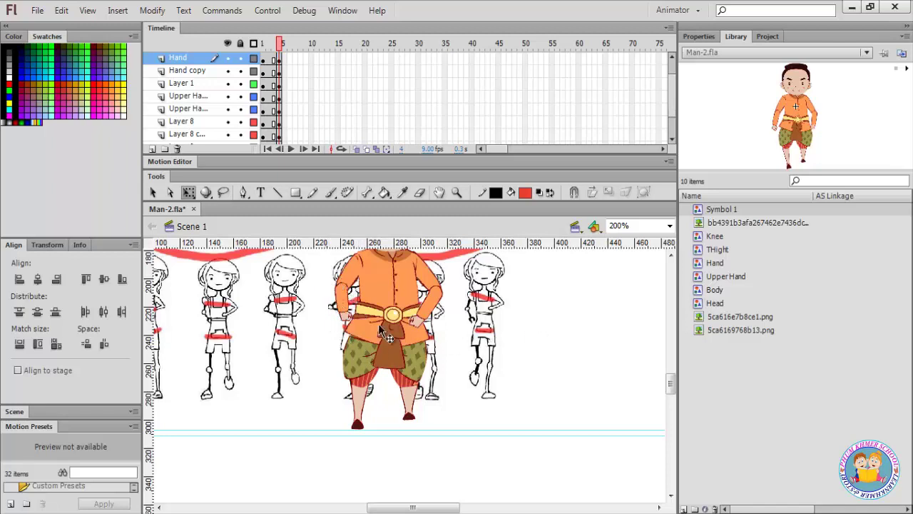
- Unlock Layer 4 and shift the walk-cycle reference drawing left behind the character, returning to frame 4
mouse_move(276, 47)
mouse_down()
mouse_move(268, 51)
mouse_move(282, 53)
mouse_move(270, 52)
mouse_up()
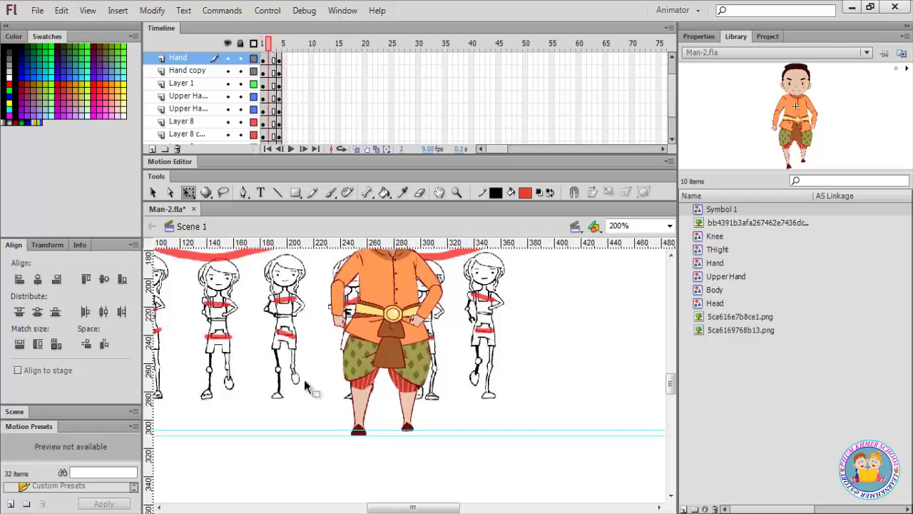
scroll(239, 114, down, 3)
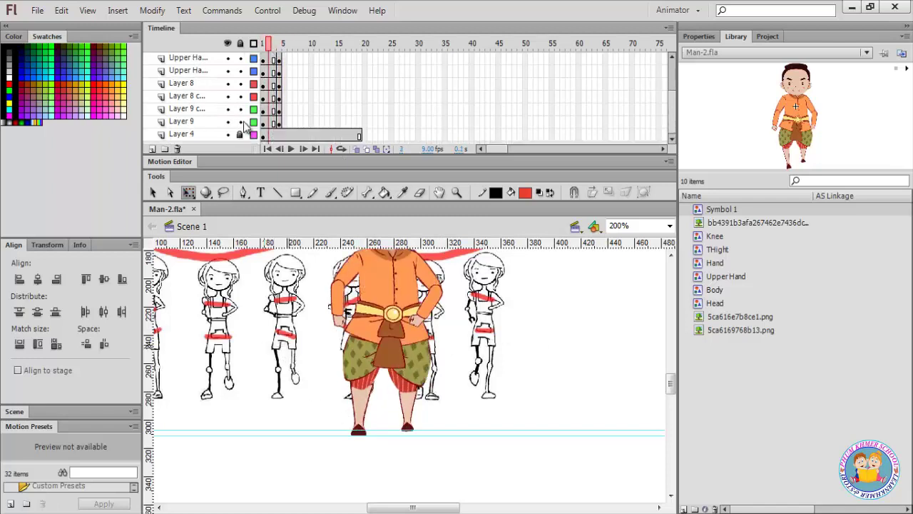
click(243, 139)
mouse_move(245, 363)
mouse_down()
mouse_move(306, 356)
mouse_move(194, 346)
mouse_up()
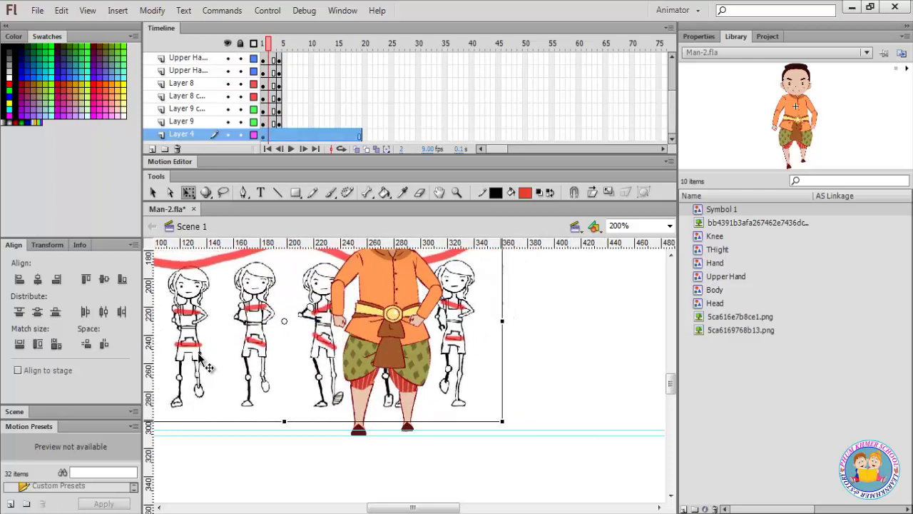
drag(268, 46, 280, 49)
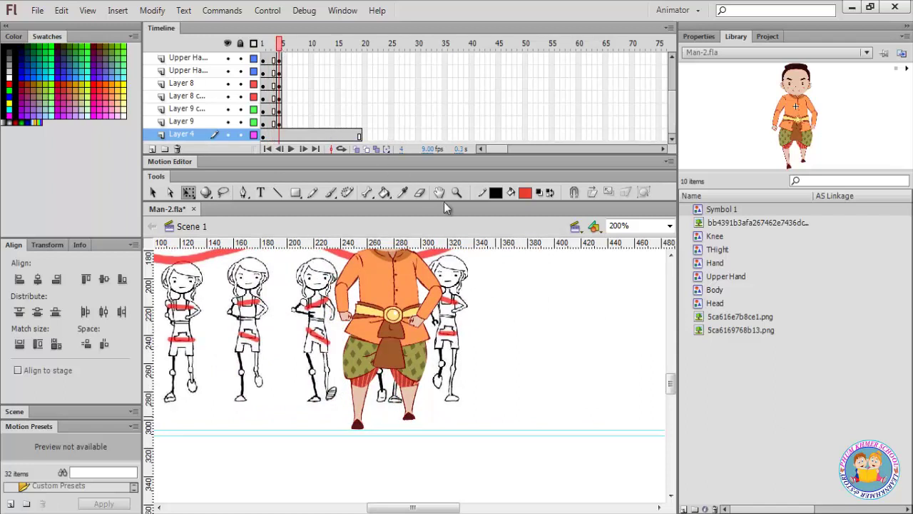
- Rotate the character's left forearm outward on frame 4 so it hangs more vertically with the hand away from the belt
click(444, 285)
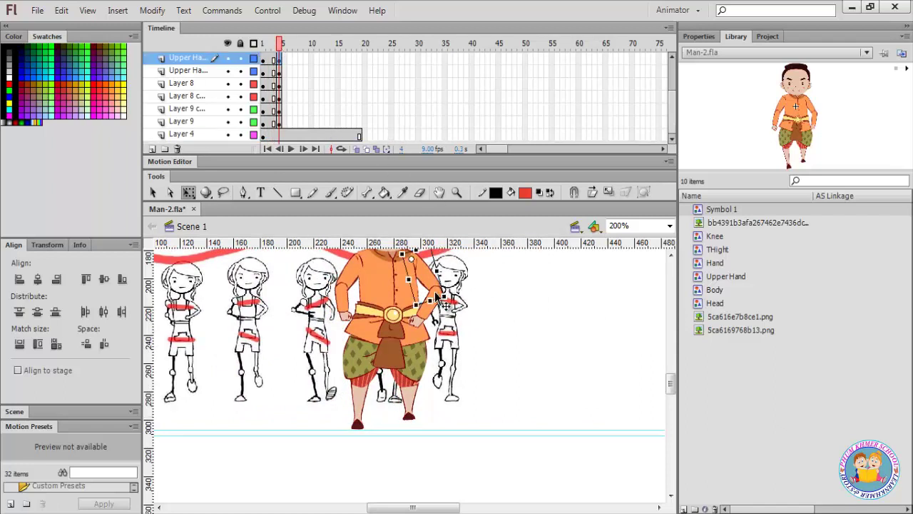
click(414, 321)
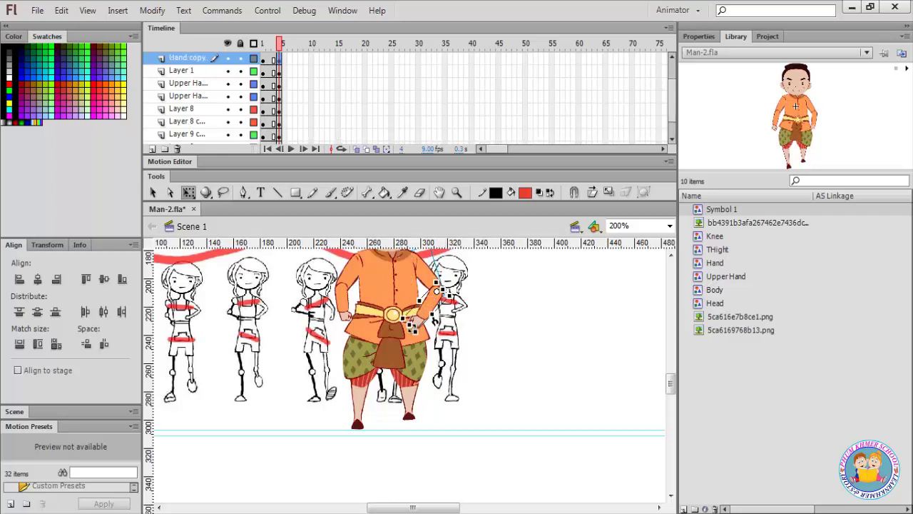
mouse_move(414, 333)
mouse_down()
mouse_move(425, 335)
mouse_move(421, 325)
mouse_up()
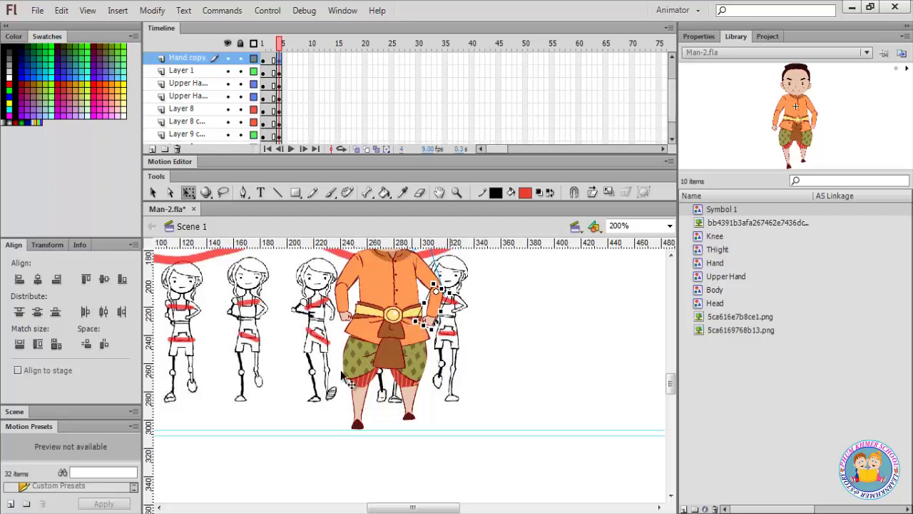
- Rotate the character's right thigh and right lower leg slightly inward on frame 4 so the foot moves toward the body's centre
scroll(353, 381, down, 3)
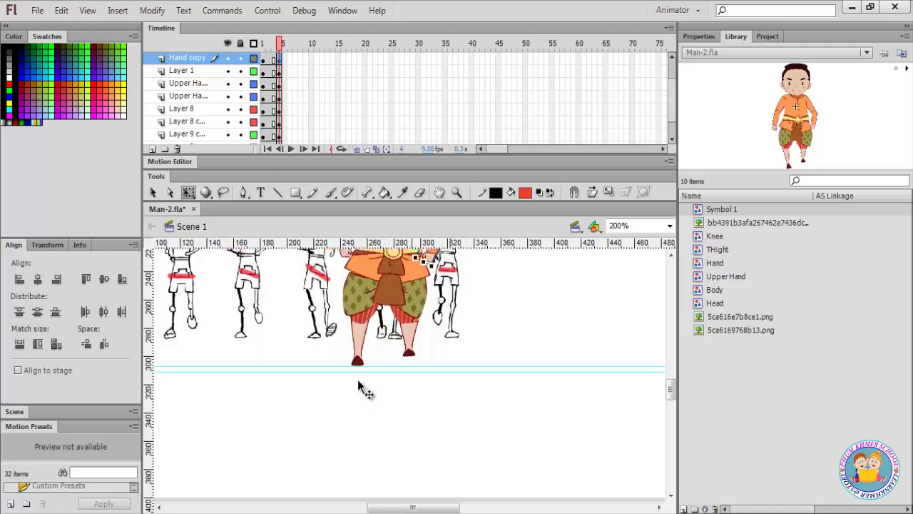
click(361, 325)
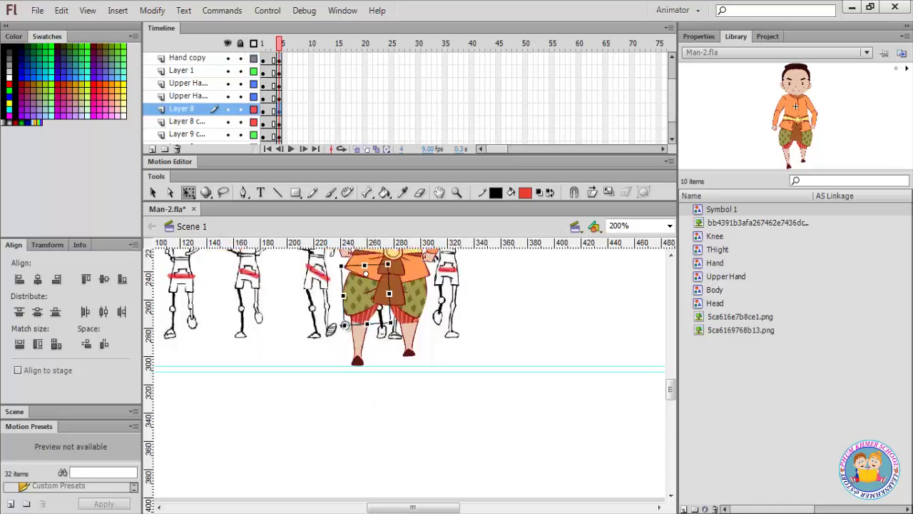
drag(343, 328, 346, 330)
click(359, 359)
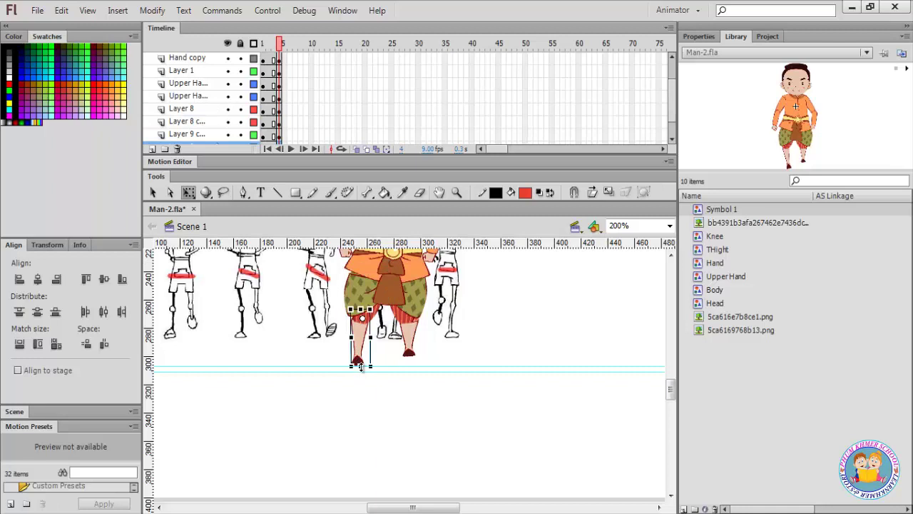
drag(360, 363, 368, 357)
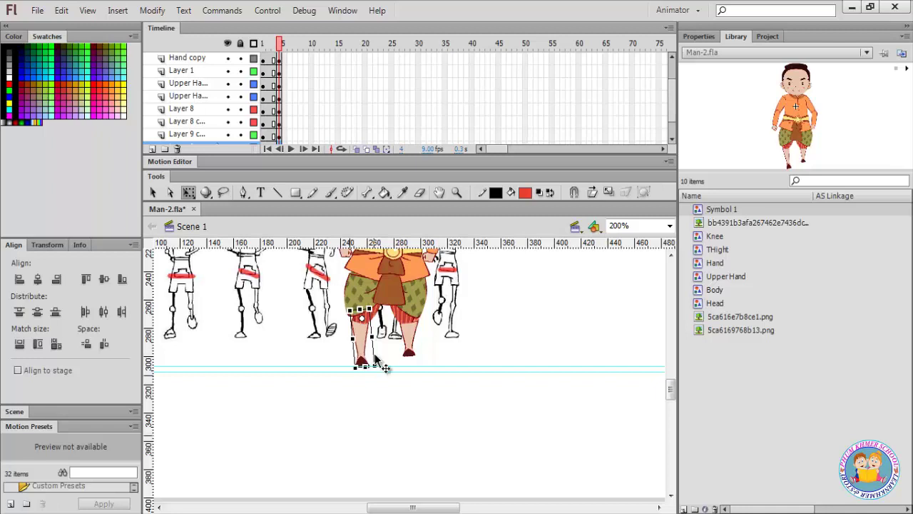
- Try rotating the left lower leg outward with its foot raised on frame 4, and undo that rotation
click(422, 322)
click(415, 354)
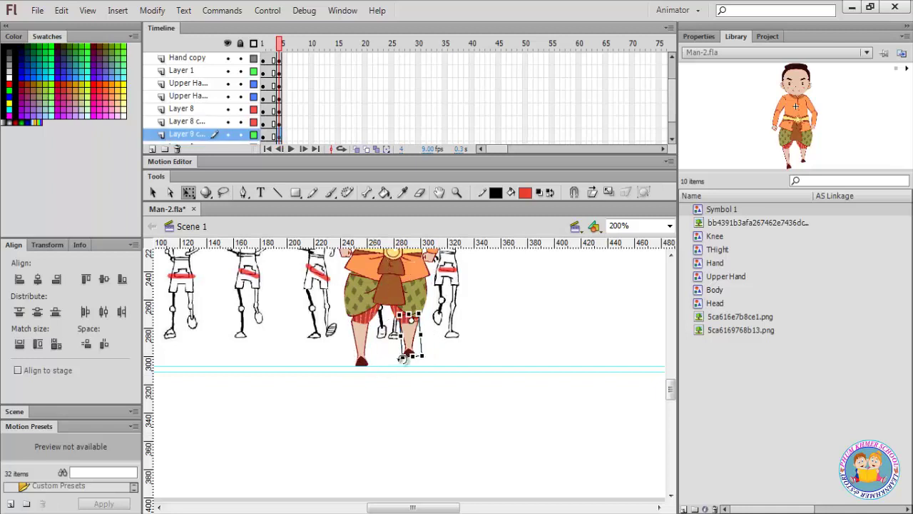
drag(413, 355, 420, 347)
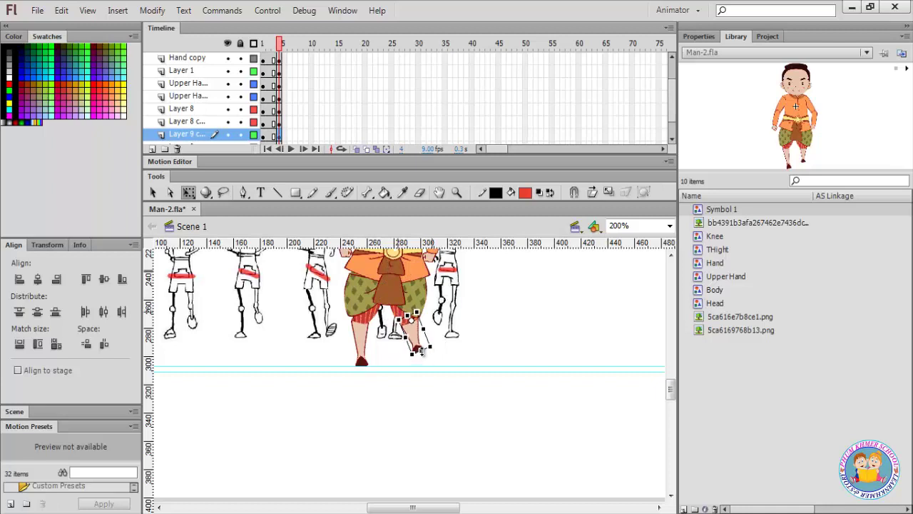
click(466, 351)
click(415, 331)
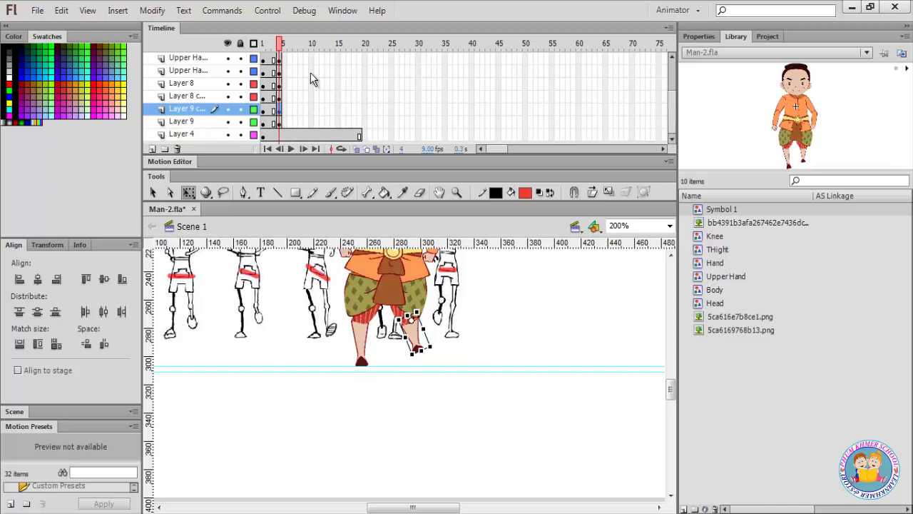
key(ctrl+z)
key(ctrl+z)
key(ctrl+z)
key(ctrl+z)
key(ctrl+z)
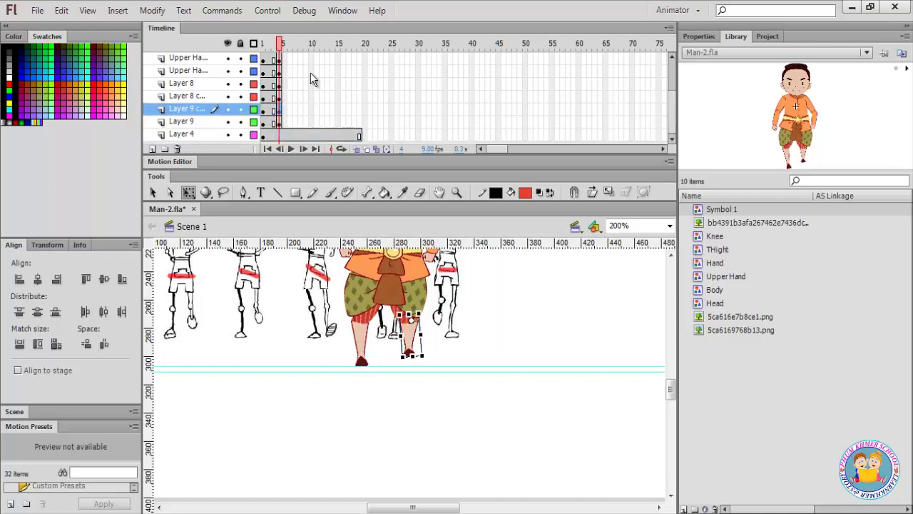
key(ctrl+z)
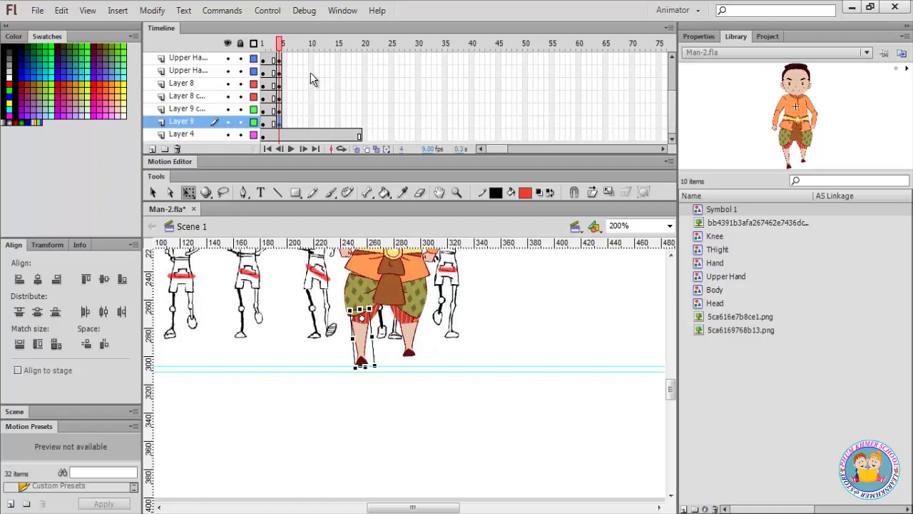
key(ctrl+z)
- Insert keyframes at frame 7 on all character layers down to Layer 9, leaving out the reference on Layer 4
drag(296, 69, 298, 130)
right_click(296, 126)
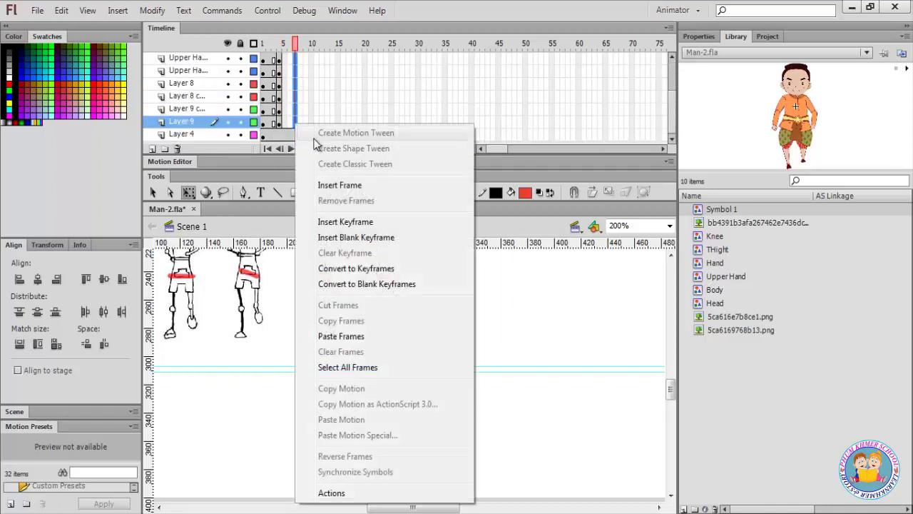
click(337, 219)
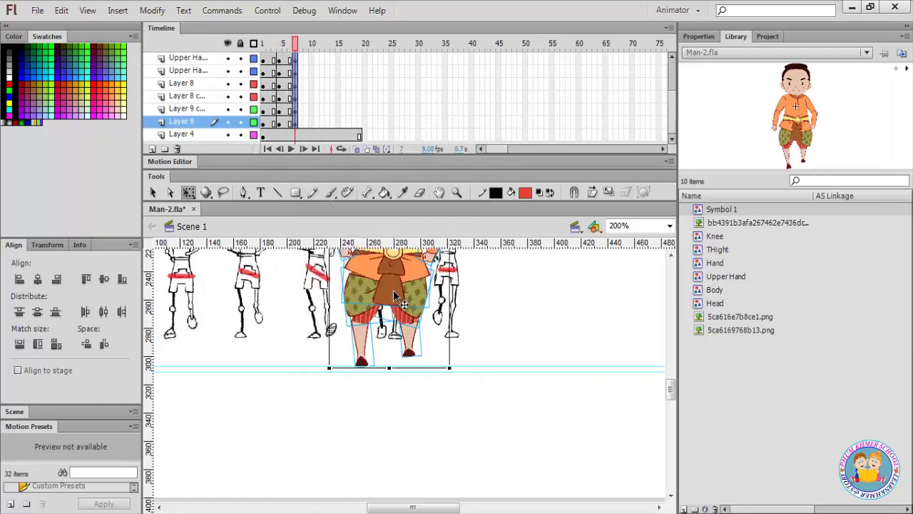
- Compare the frame 7 pose with the walk-cycle reference and nudge the reference drawing slightly up and to the right
scroll(389, 286, up, 5)
scroll(397, 300, down, 2)
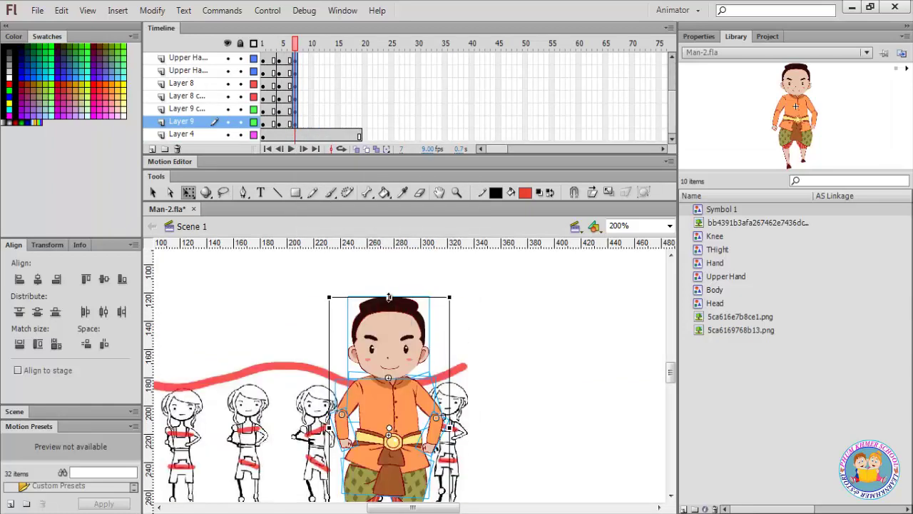
scroll(271, 420, down, 5)
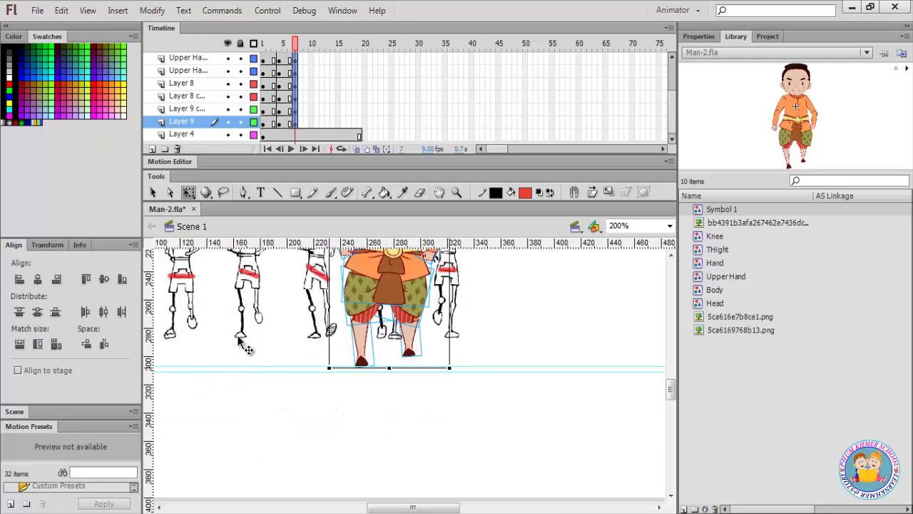
scroll(245, 348, up, 3)
mouse_move(221, 340)
mouse_down()
mouse_move(302, 333)
mouse_move(227, 327)
mouse_up()
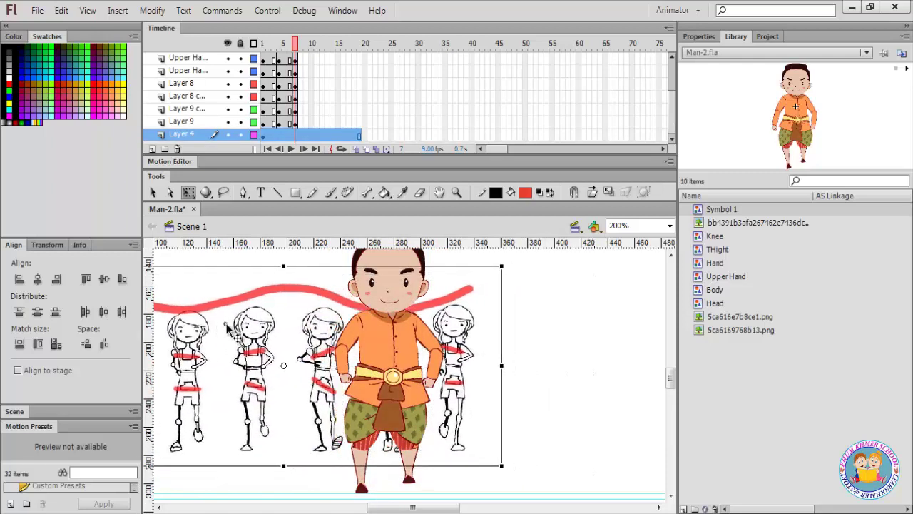
scroll(227, 326, down, 2)
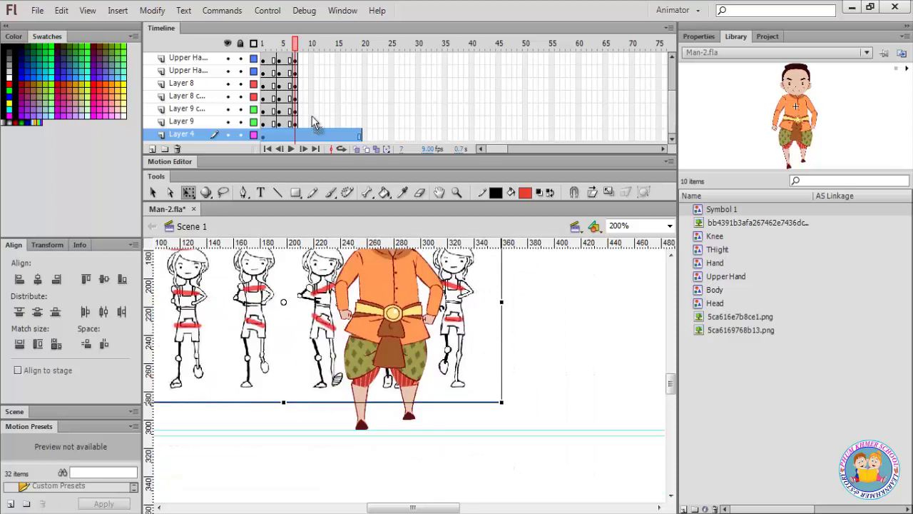
- Move the pivot of the character's right upper arm and hand to the shoulder on frame 7 and shorten the arm slightly
click(352, 291)
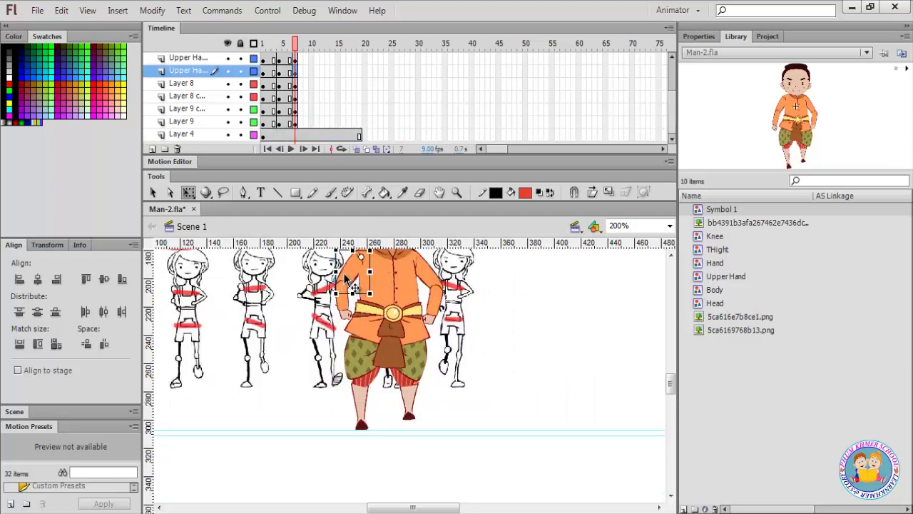
click(343, 310)
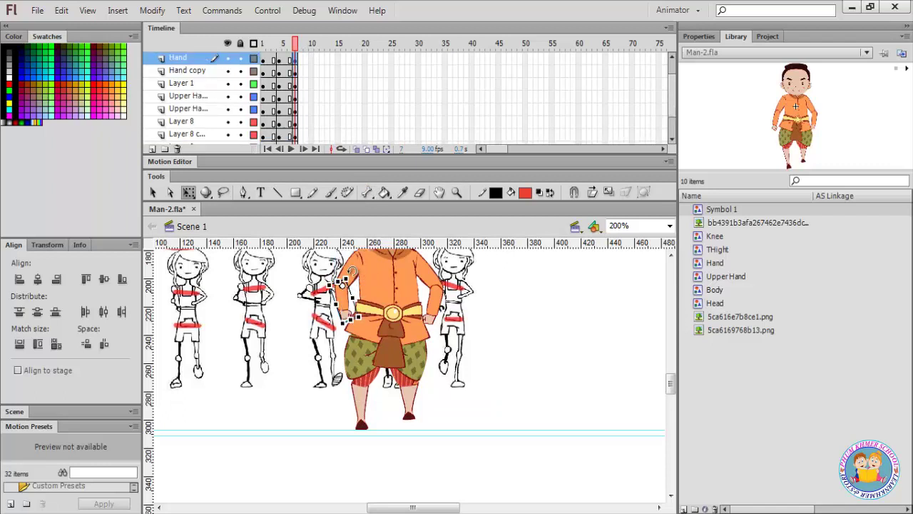
click(349, 270)
click(347, 309)
shift+click(354, 281)
drag(351, 287, 359, 259)
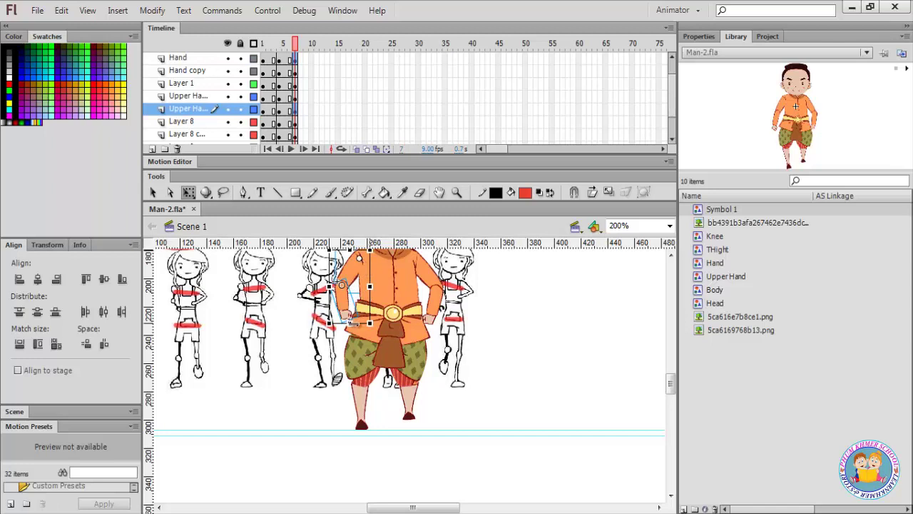
drag(349, 323, 350, 315)
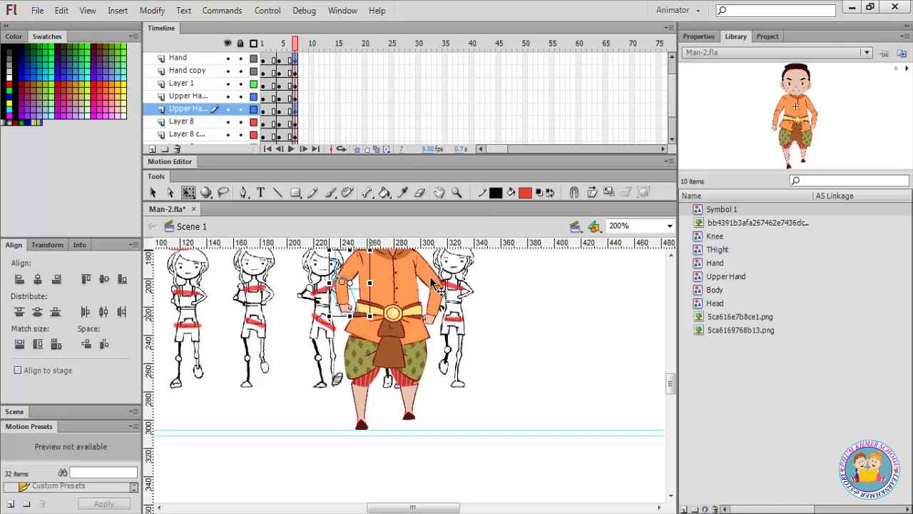
- Set the pivot of the character's left upper arm and hand at the shoulder on frame 7 and raise the hand slightly
click(430, 278)
shift+click(433, 313)
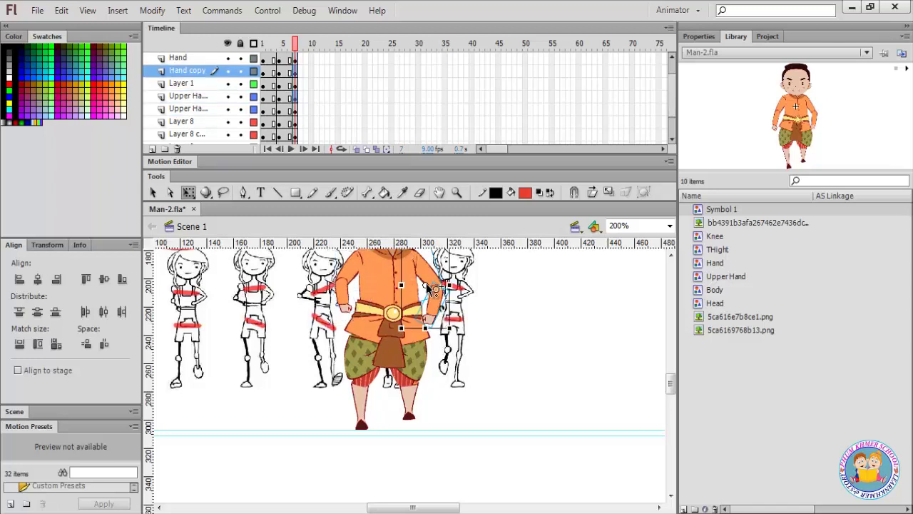
drag(426, 285, 414, 261)
drag(425, 328, 406, 323)
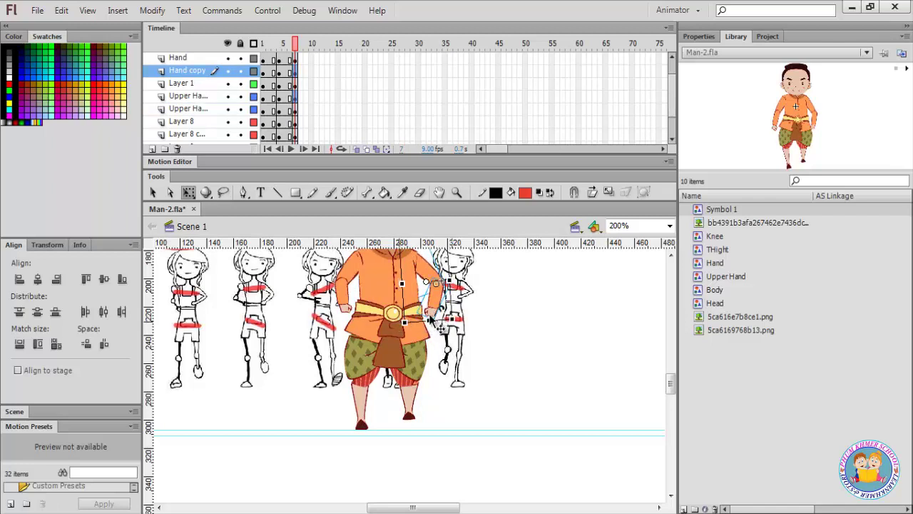
mouse_move(293, 45)
mouse_down()
mouse_move(273, 44)
mouse_move(295, 62)
mouse_up()
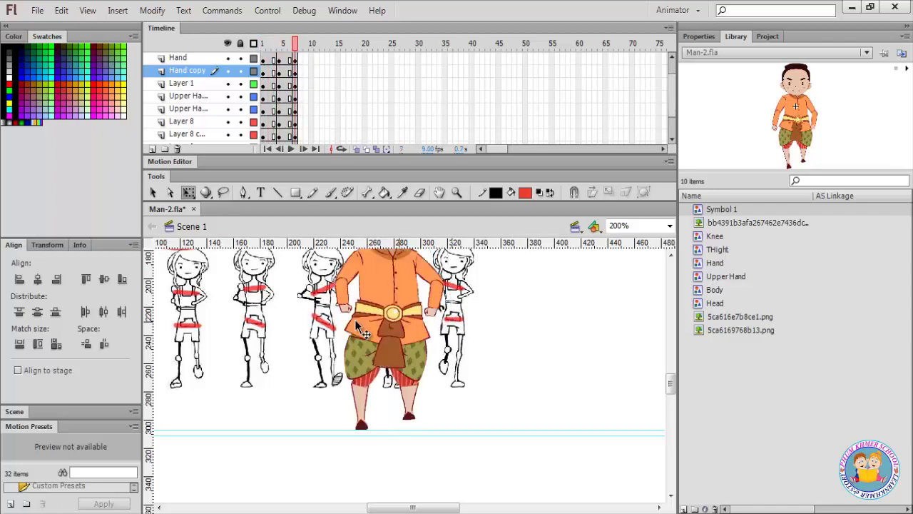
- Nudge the reference drawing, and shift the character's right lower leg slightly inward on frame 7 with its foot on the ground guide
mouse_move(236, 336)
mouse_down()
mouse_move(265, 336)
mouse_move(207, 343)
mouse_up()
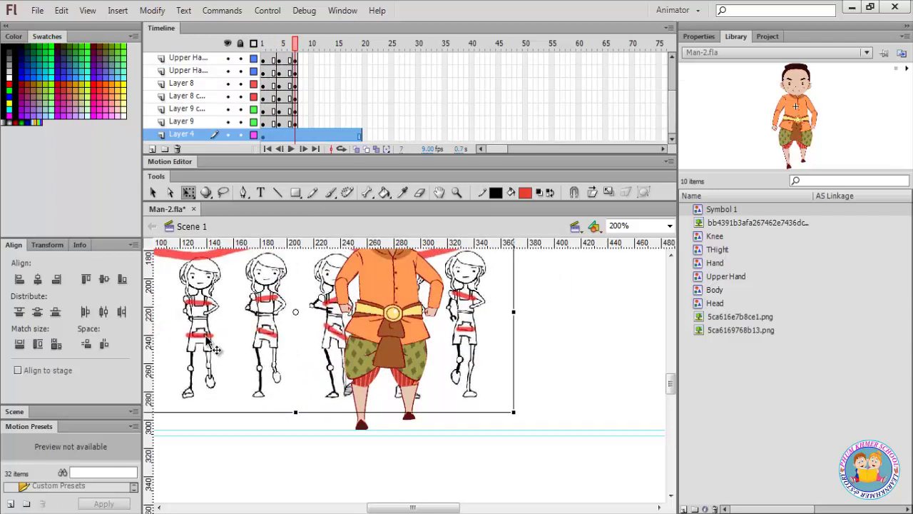
click(368, 382)
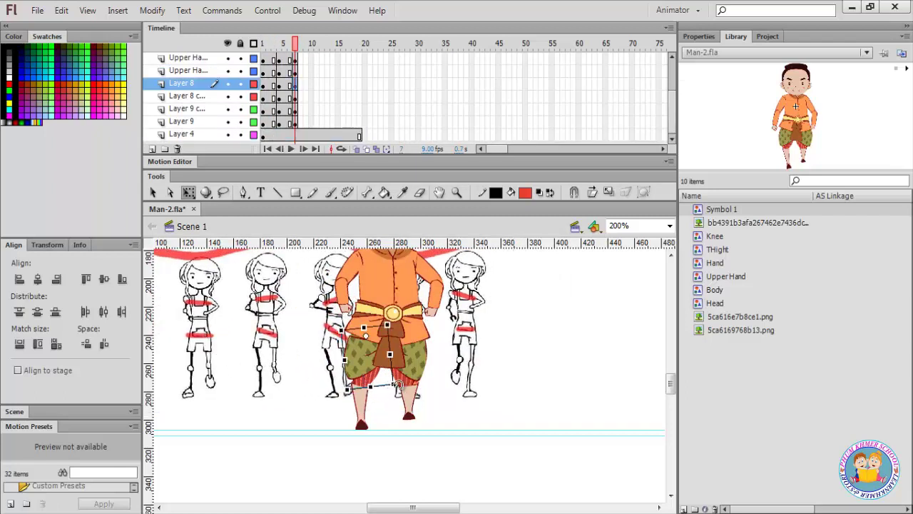
click(370, 417)
scroll(369, 409, down, 3)
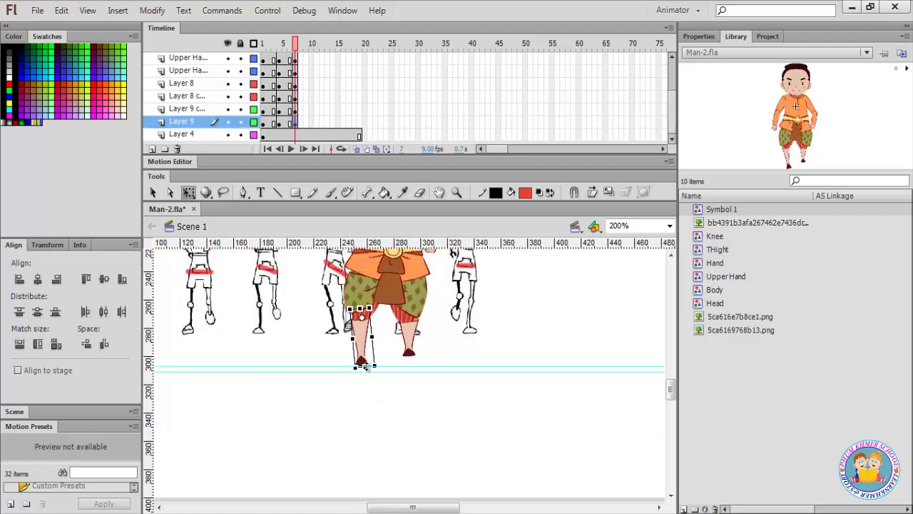
mouse_move(365, 364)
mouse_down()
mouse_move(363, 373)
mouse_move(356, 359)
mouse_move(374, 345)
mouse_move(365, 361)
mouse_up()
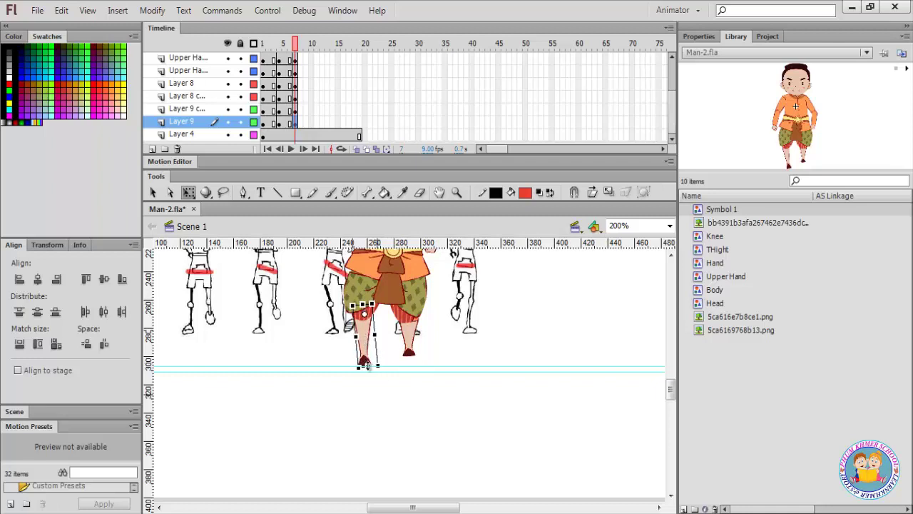
- Rotate the character's left thigh inward on frame 7 and reattach the shortened lower leg at the knee with the foot raised higher
click(419, 326)
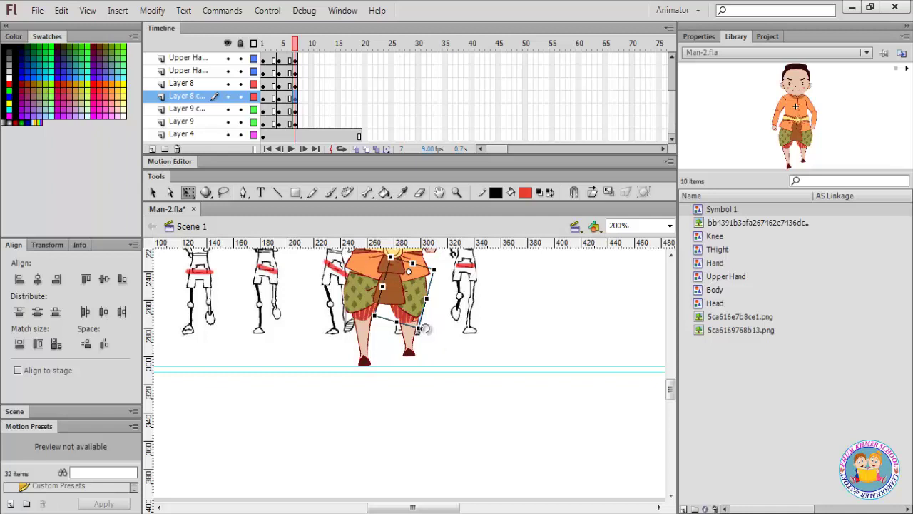
click(404, 346)
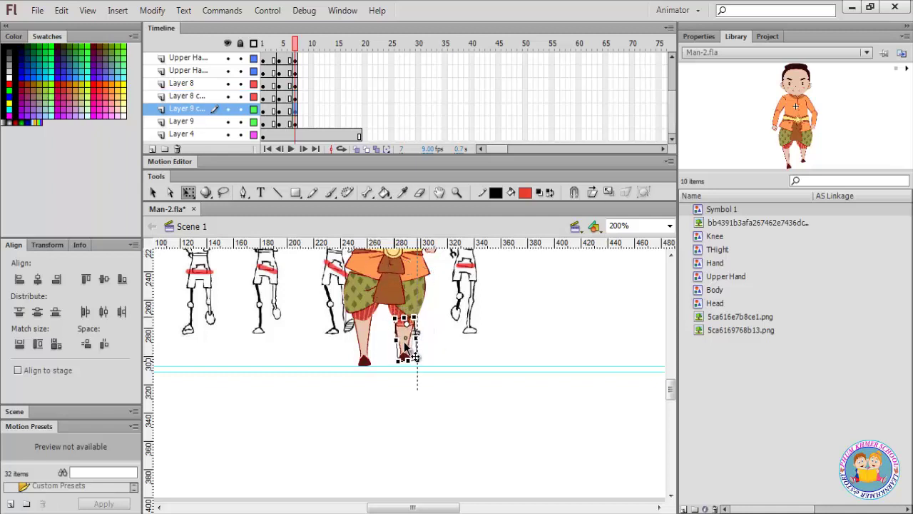
drag(405, 347, 401, 351)
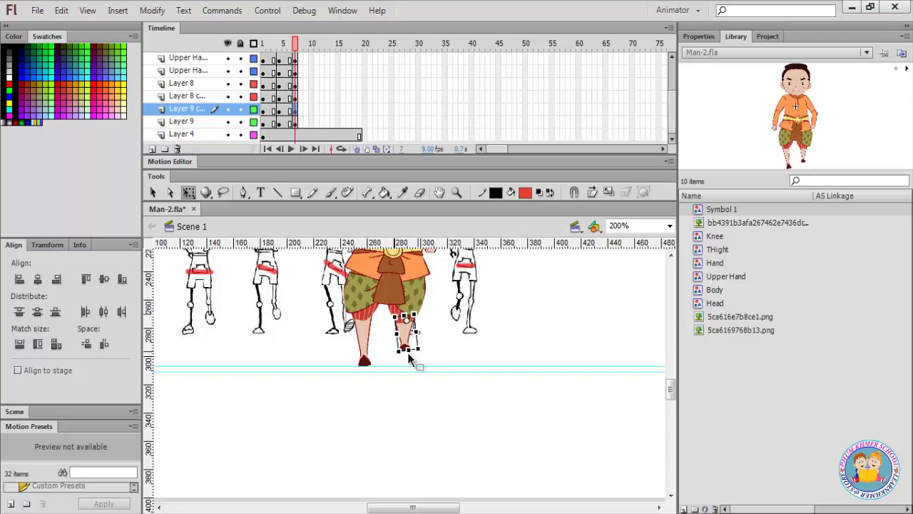
click(421, 314)
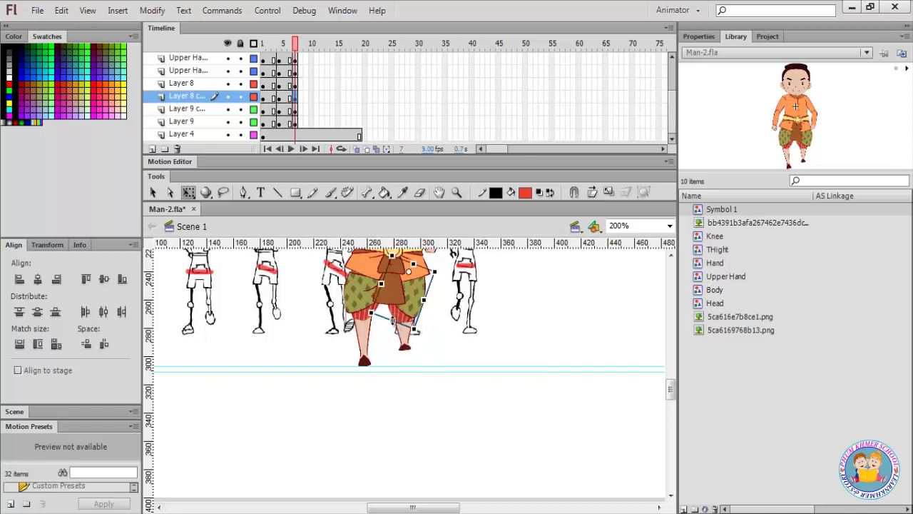
click(406, 331)
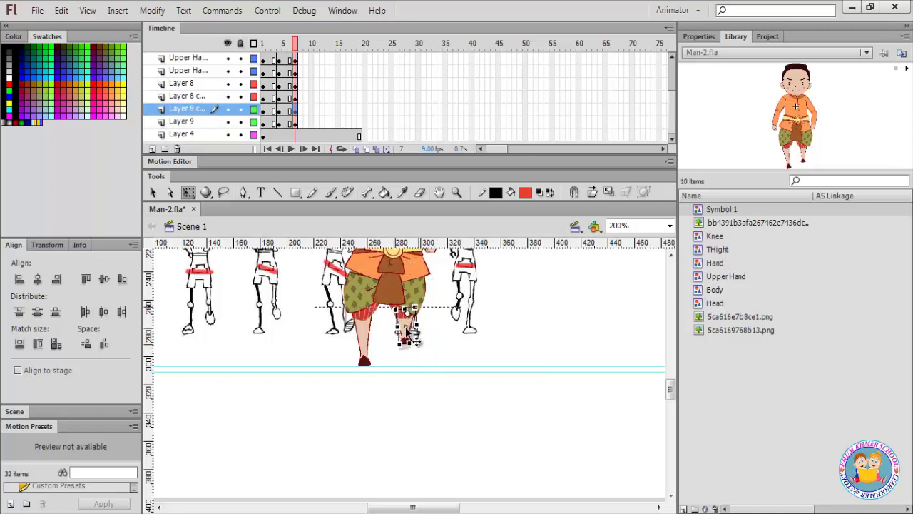
click(418, 364)
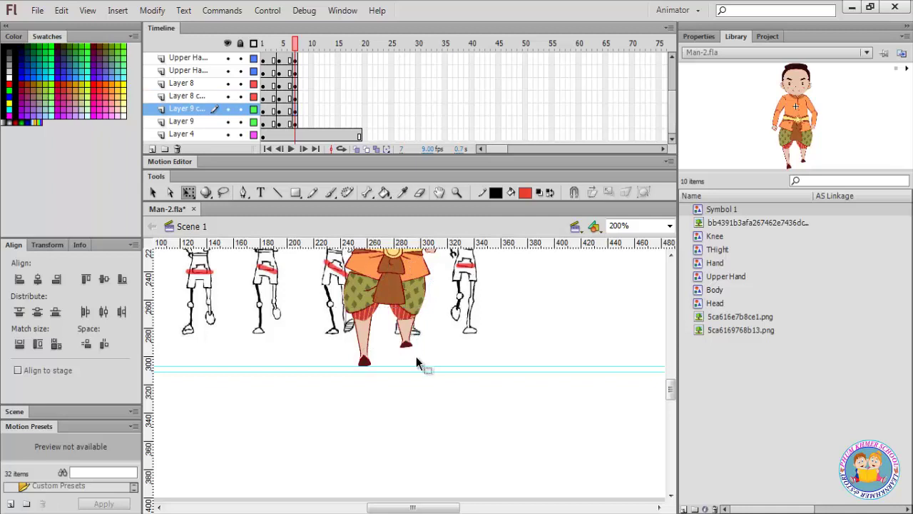
click(406, 332)
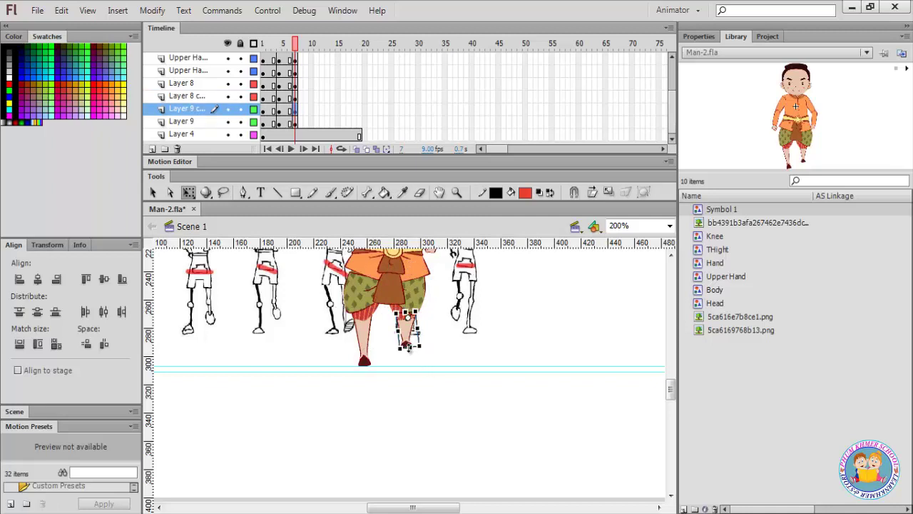
drag(281, 46, 296, 64)
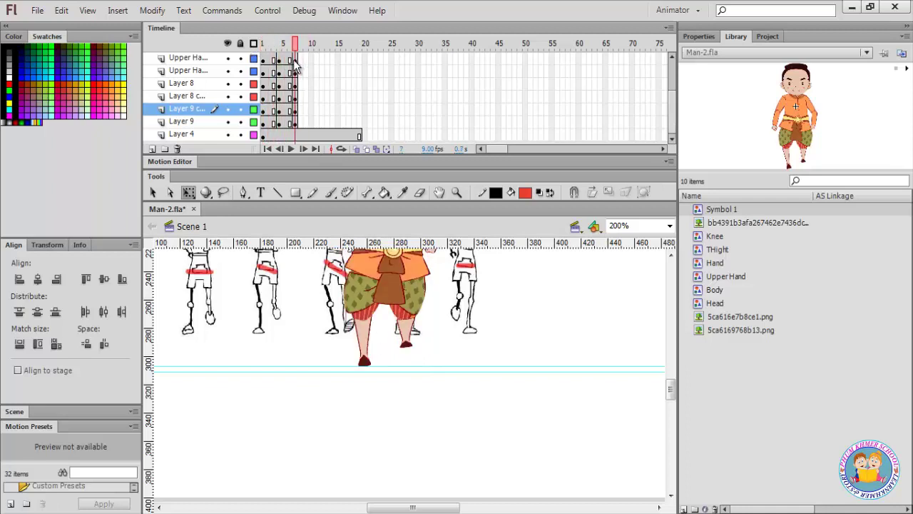
- Shift the reference drawing leftwards and try rotating the character's right arm about the shoulder toward the body on frame 7
click(268, 321)
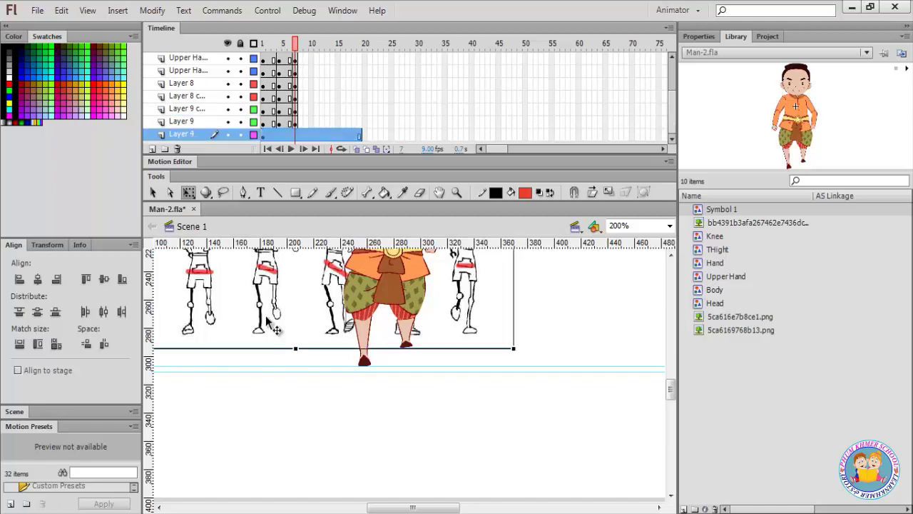
scroll(268, 321, up, 5)
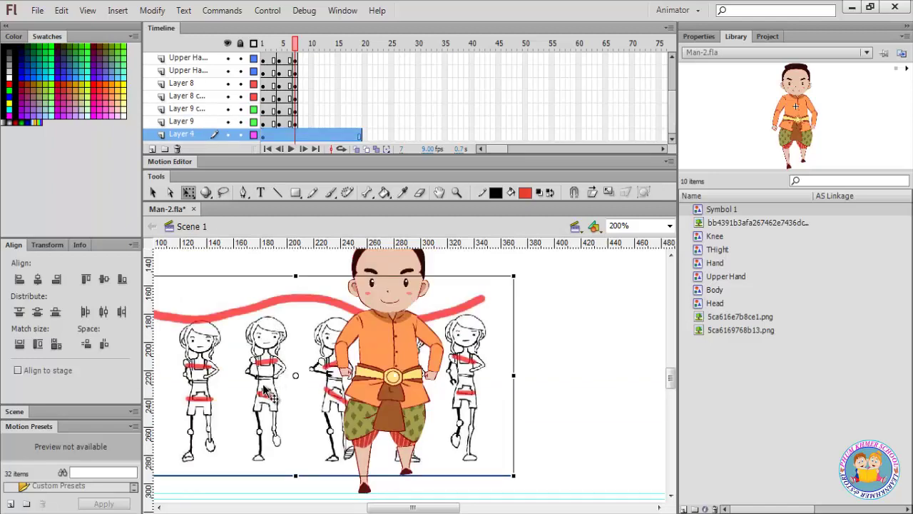
mouse_move(286, 389)
mouse_down()
mouse_move(273, 388)
mouse_move(349, 391)
mouse_move(210, 397)
mouse_move(284, 399)
mouse_move(249, 405)
mouse_move(270, 402)
mouse_up()
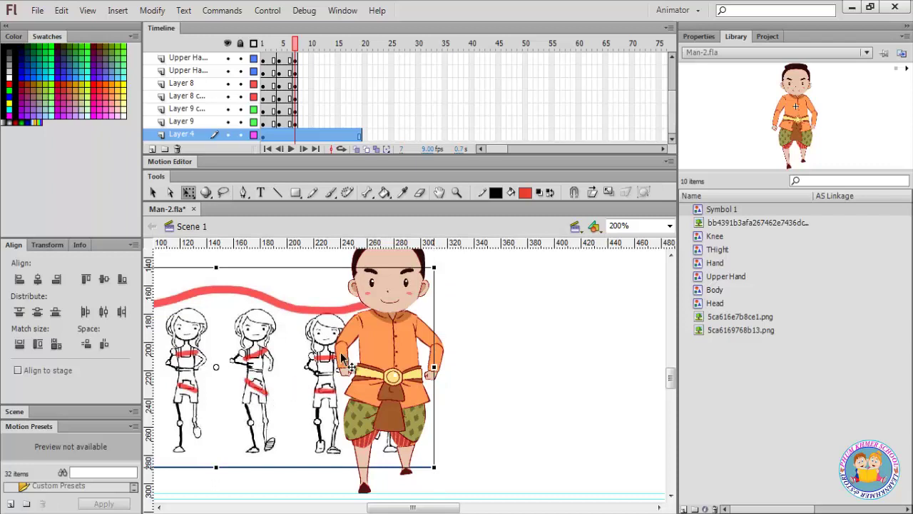
click(351, 333)
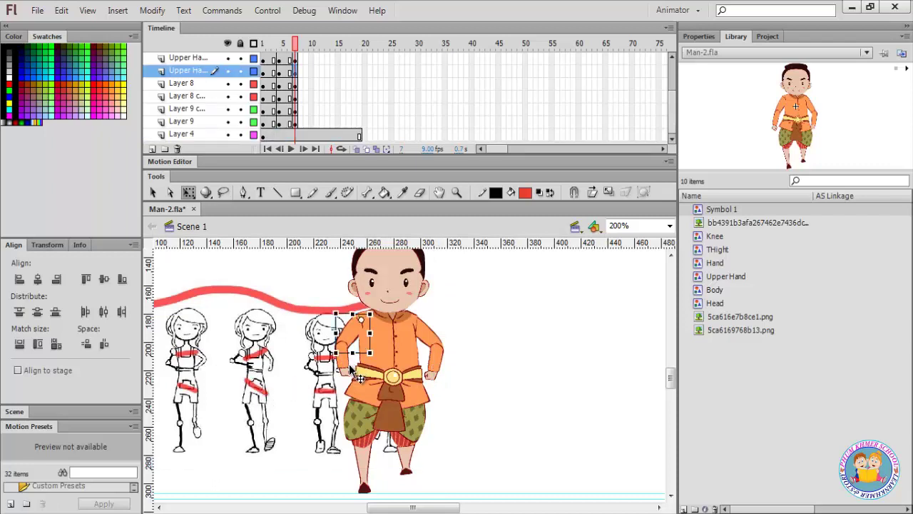
click(353, 369)
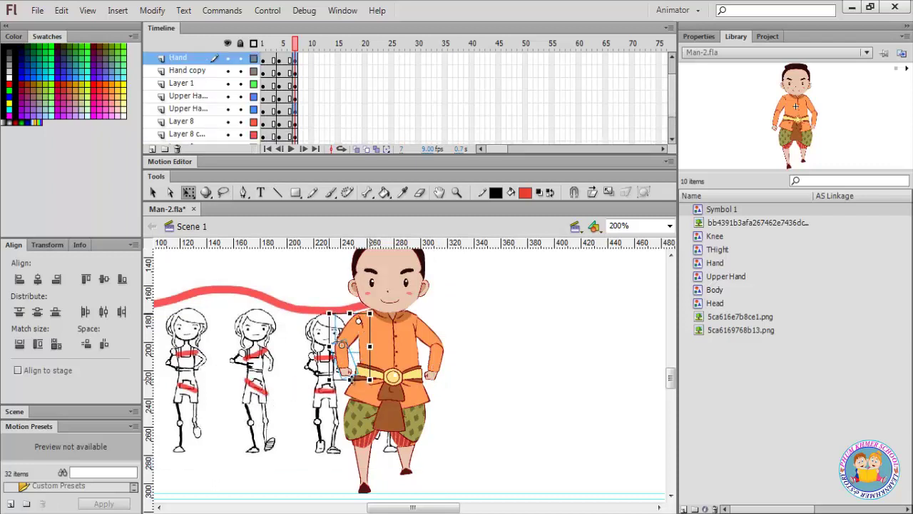
drag(349, 379, 329, 391)
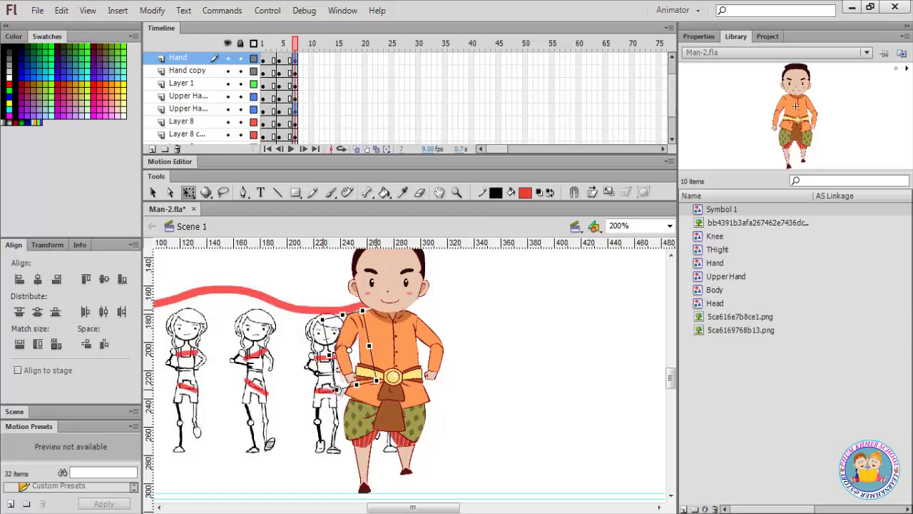
click(467, 323)
click(430, 334)
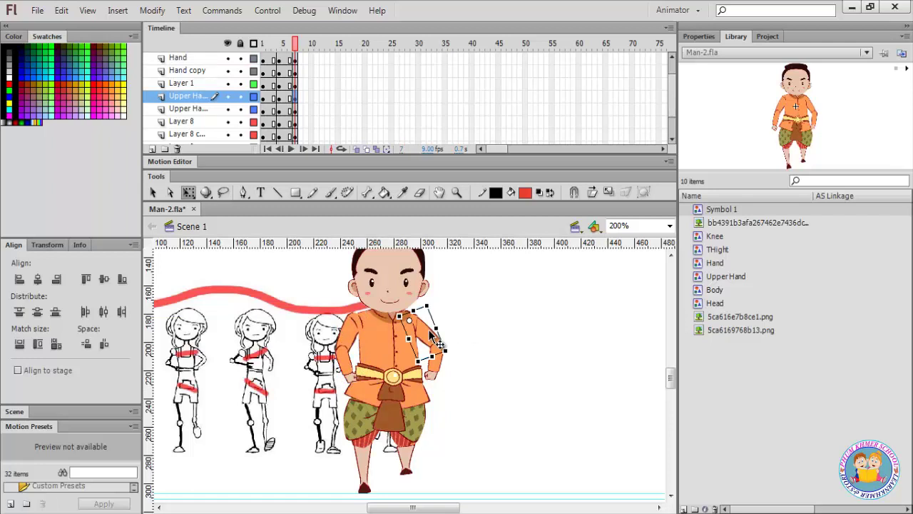
- Undo the right arm rotation and the preceding shift of the reference drawing
key(ctrl+z)
key(ctrl+z)
key(ctrl+z)
key(ctrl+z)
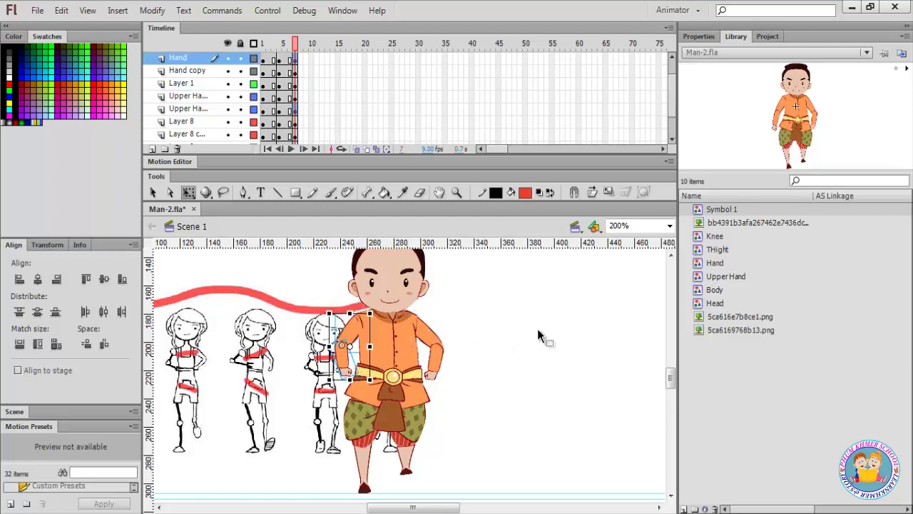
key(ctrl+z)
key(ctrl+z)
key(ctrl+z)
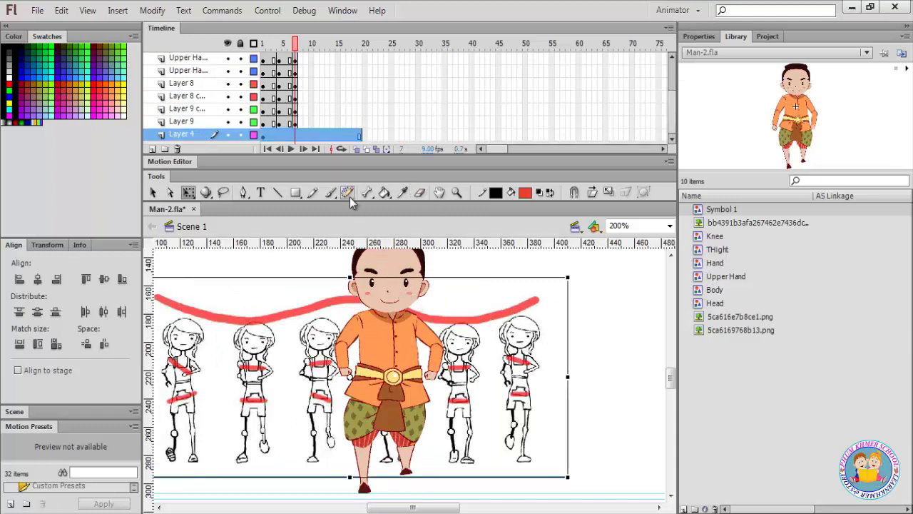
- Scrub through the frames up to frame 7 to compare the poses, and move the reference drawing leftwards behind the character
click(289, 44)
mouse_move(288, 48)
mouse_down()
mouse_move(246, 54)
mouse_move(302, 58)
mouse_move(250, 59)
mouse_move(296, 63)
mouse_up()
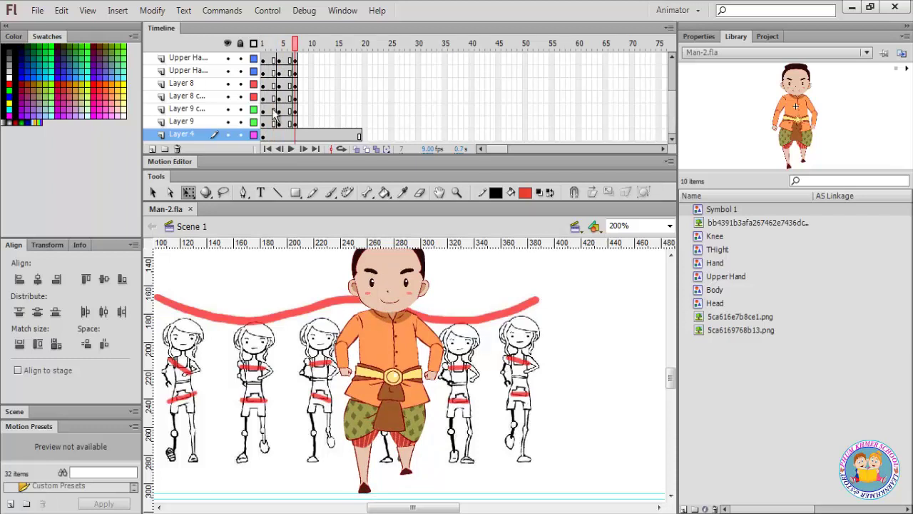
mouse_move(296, 47)
mouse_down()
mouse_move(268, 50)
mouse_move(298, 54)
mouse_up()
click(243, 348)
mouse_move(244, 348)
mouse_down()
mouse_move(314, 353)
mouse_move(228, 342)
mouse_up()
drag(296, 373, 269, 359)
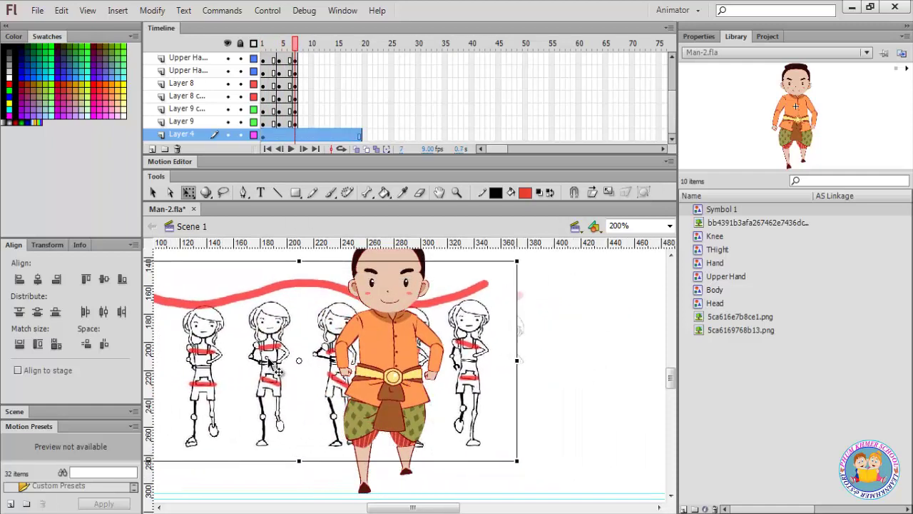
- Shift the reference drawing down and leftwards, and insert keyframes at frame 10 on the character's layers from Layer 2 to Layer 9
click(408, 463)
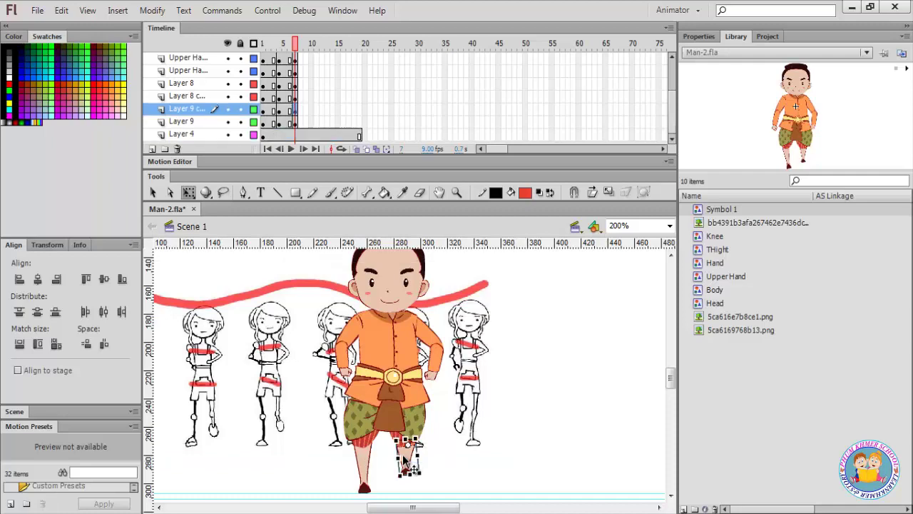
mouse_move(309, 367)
mouse_down()
mouse_move(269, 402)
mouse_move(279, 401)
mouse_up()
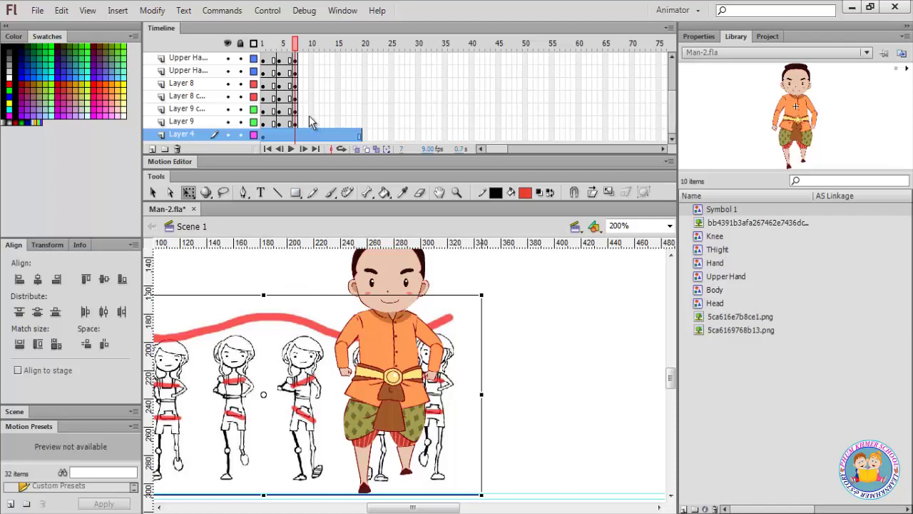
scroll(311, 118, up, 2)
click(311, 74)
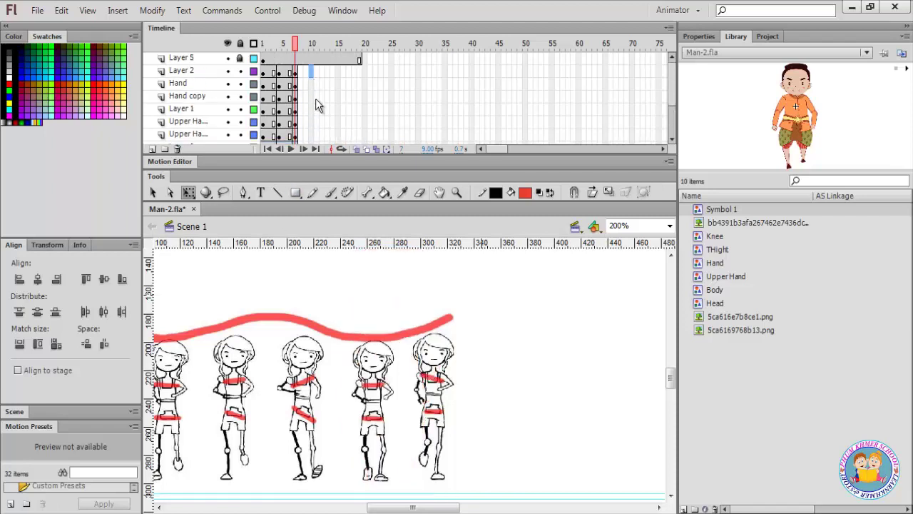
scroll(311, 139, down, 2)
right_click(312, 136)
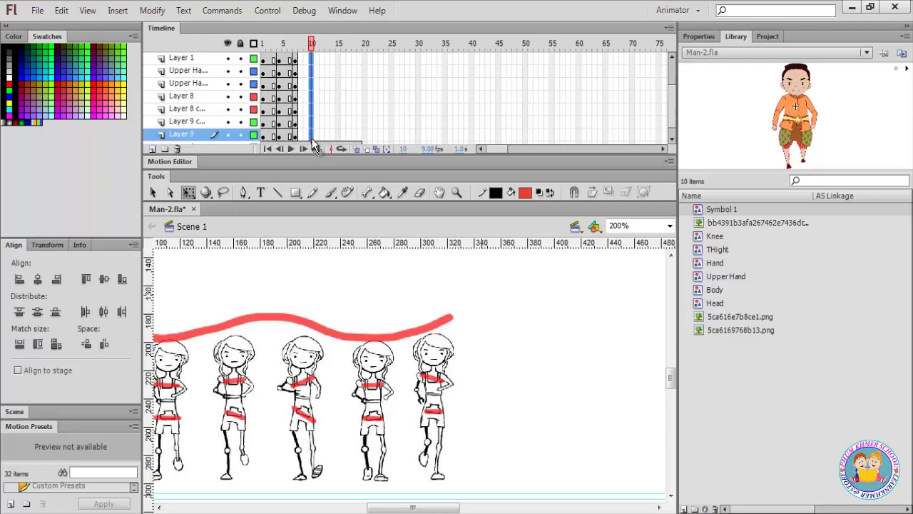
click(365, 233)
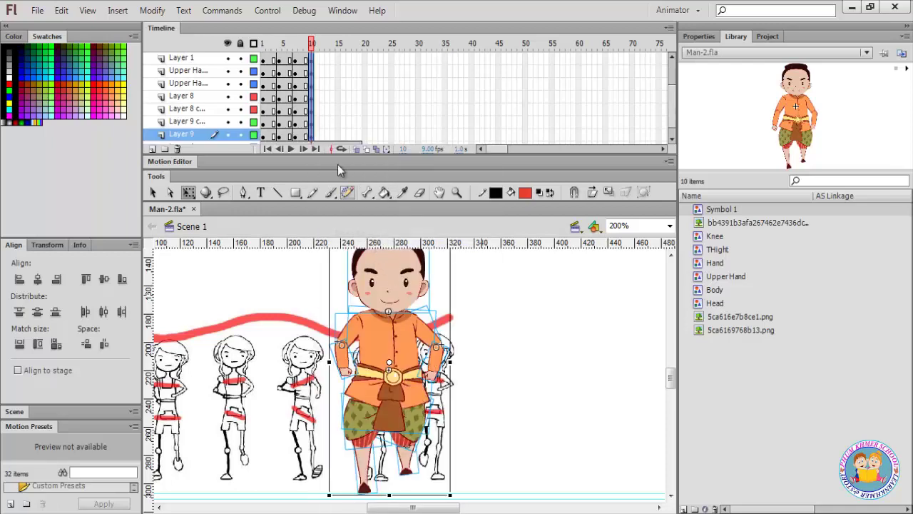
- Squash the whole character slightly from the head down on frame 10 and move the reference drawing leftwards
scroll(396, 328, up, 3)
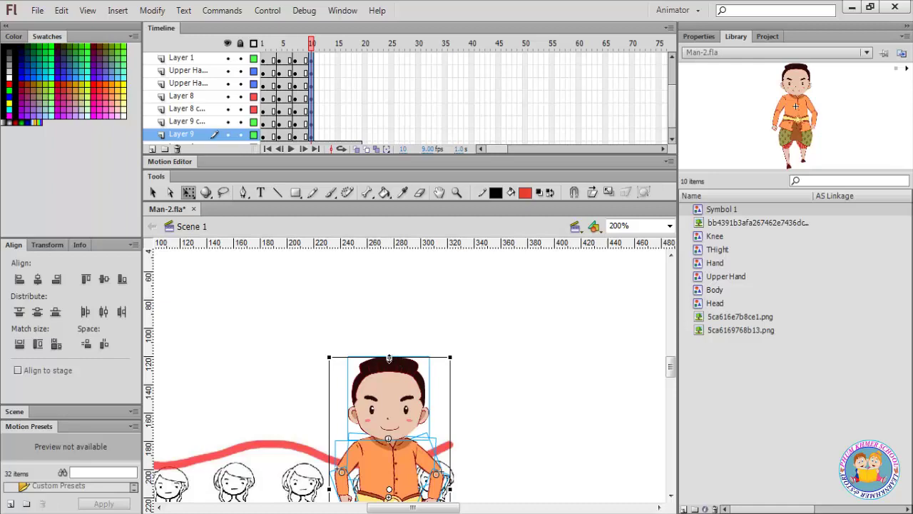
scroll(343, 349, down, 5)
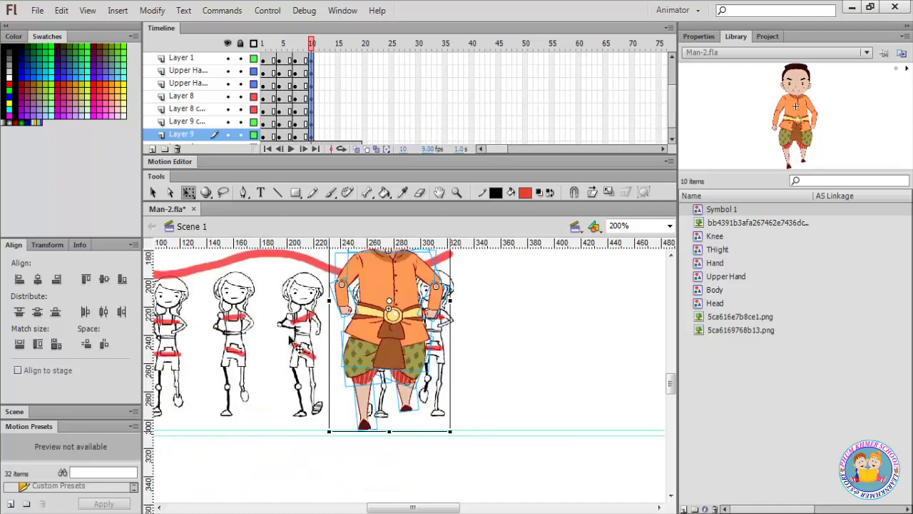
mouse_move(168, 321)
mouse_down()
mouse_move(299, 319)
mouse_move(143, 326)
mouse_up()
drag(275, 363, 251, 356)
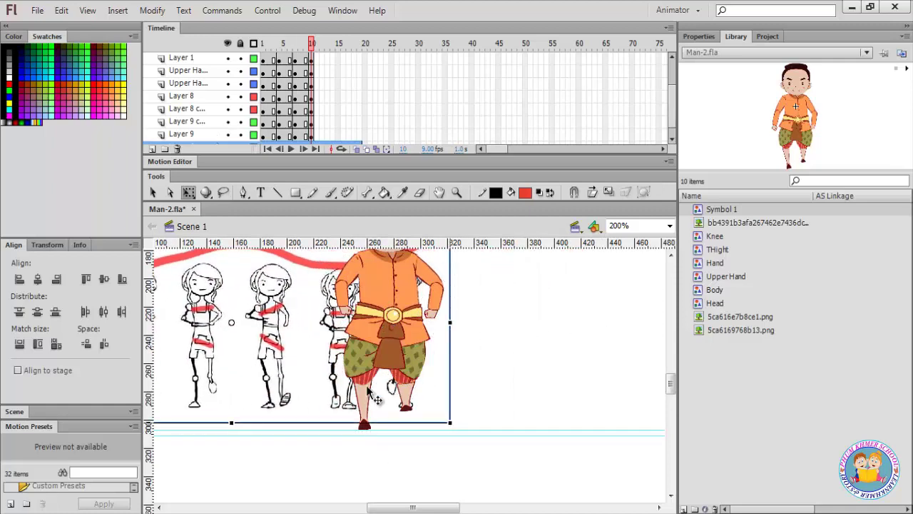
- Stretch the character's right arm slightly downward and shorten his left forearm and upper arm together on frame 10
click(351, 283)
click(352, 283)
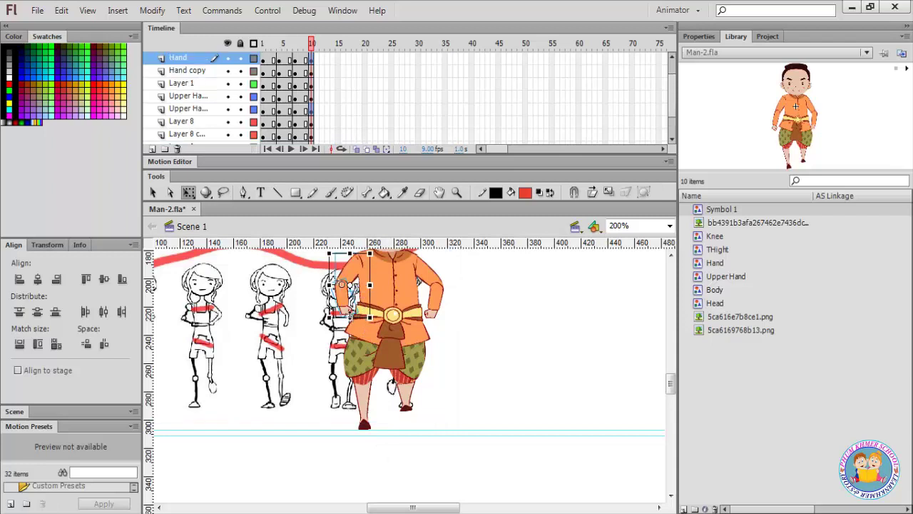
drag(350, 318, 350, 324)
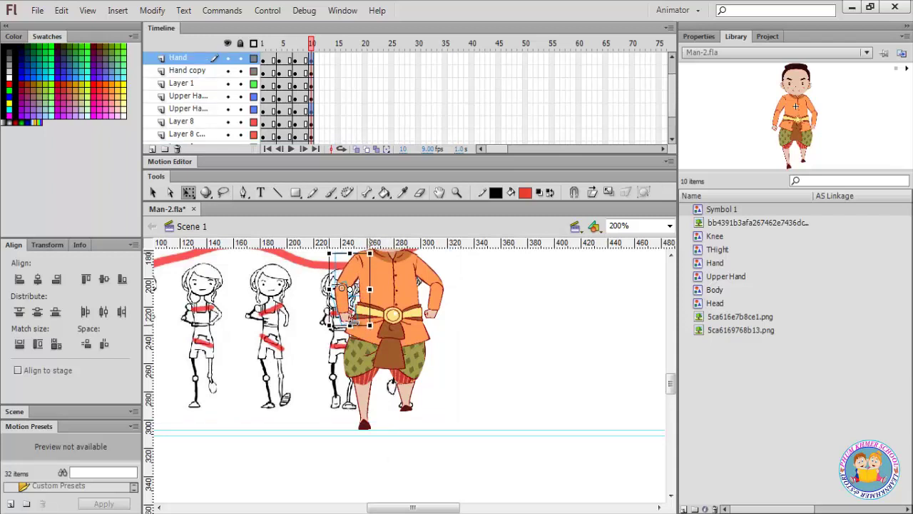
click(432, 292)
click(437, 285)
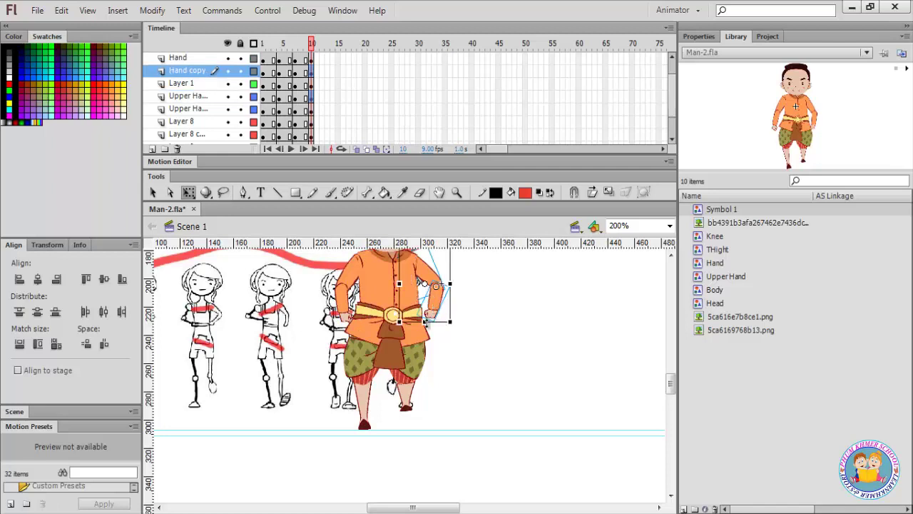
drag(425, 323, 425, 315)
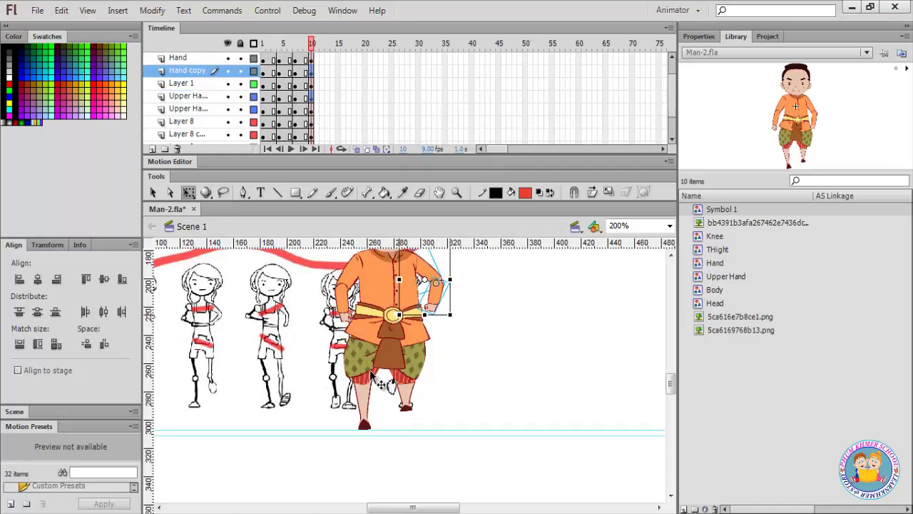
- Reposition the walk-cycle reference drawing behind the character, bringing its lower edge down to the ground guides
scroll(370, 375, down, 3)
scroll(362, 306, up, 3)
click(230, 341)
mouse_move(231, 341)
mouse_down()
mouse_move(296, 348)
mouse_move(216, 348)
mouse_move(302, 346)
mouse_move(235, 353)
mouse_move(170, 345)
mouse_up()
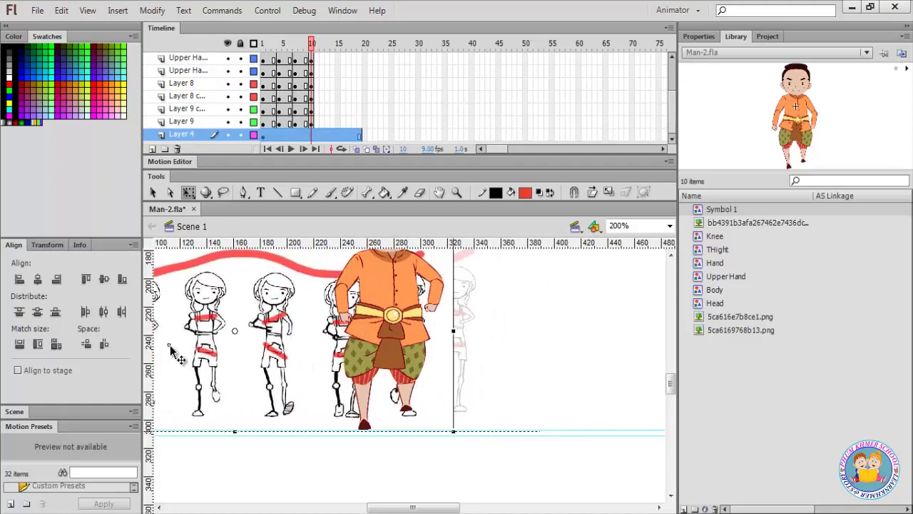
- Shorten the character's right lower leg with the foot raised and turned inward on frame 10, and adjust the left thigh
click(364, 399)
scroll(364, 400, down, 3)
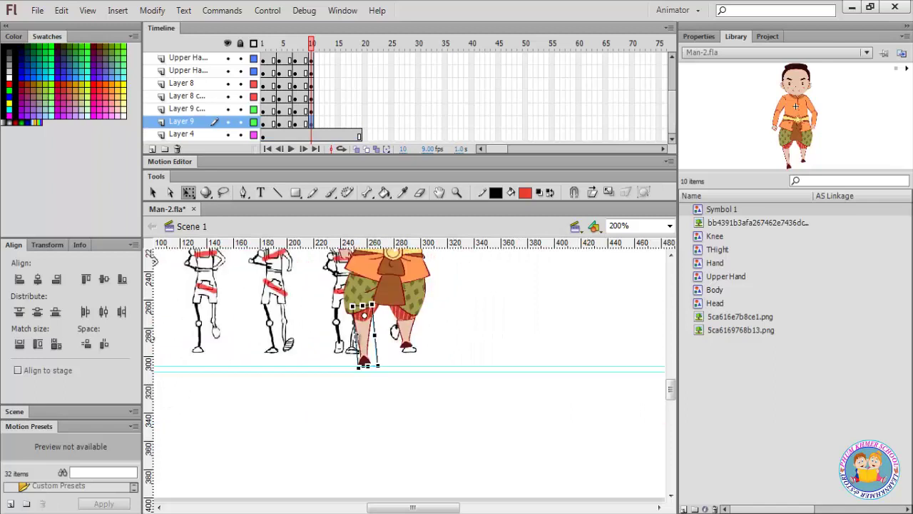
drag(365, 364, 367, 358)
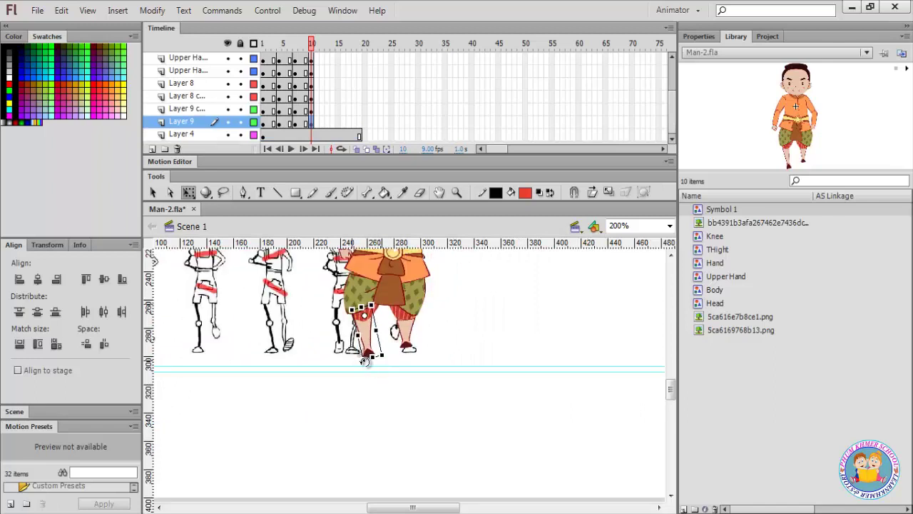
click(371, 306)
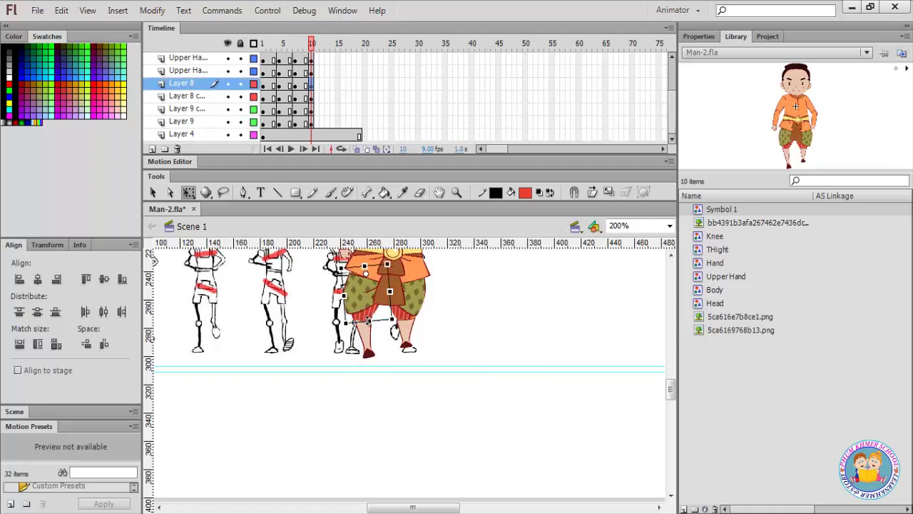
click(394, 321)
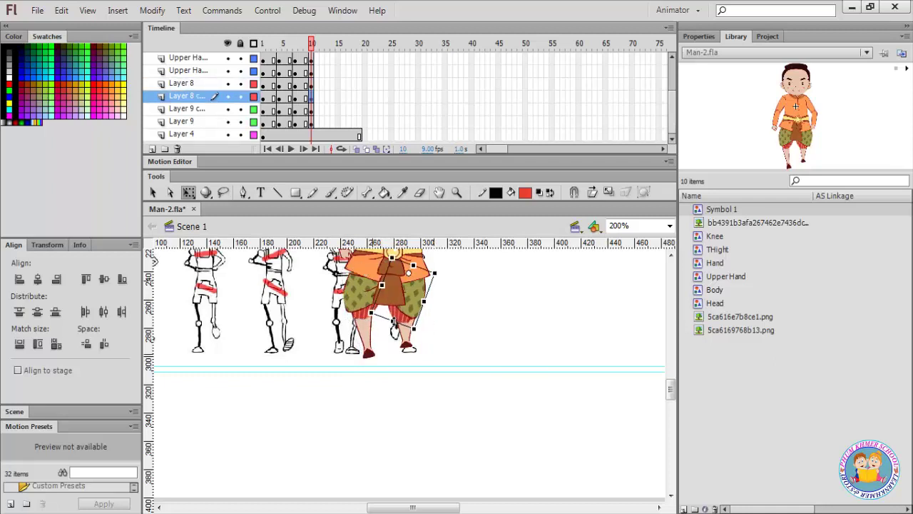
drag(393, 321, 374, 321)
- Lengthen the left lower leg on frame 10 until the foot reaches the ground guide, and fine-tune the right lower leg's angle
click(434, 345)
click(409, 345)
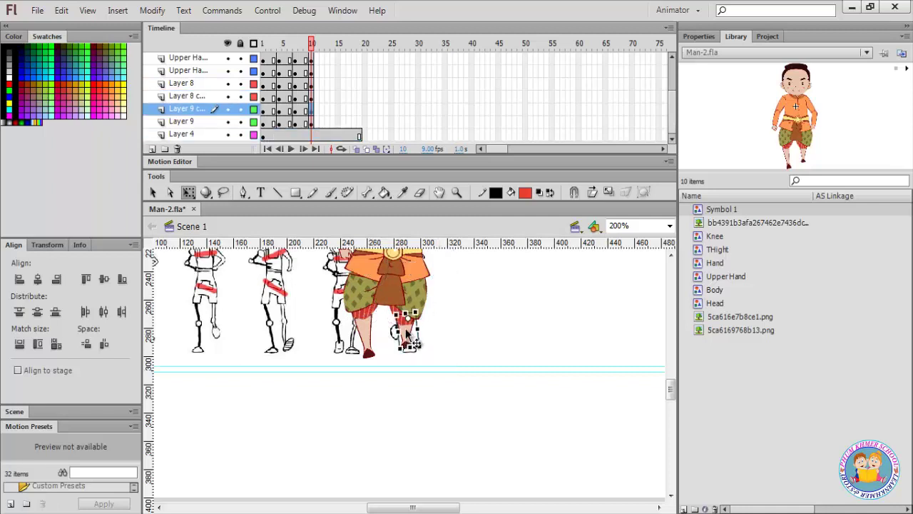
drag(412, 357, 411, 363)
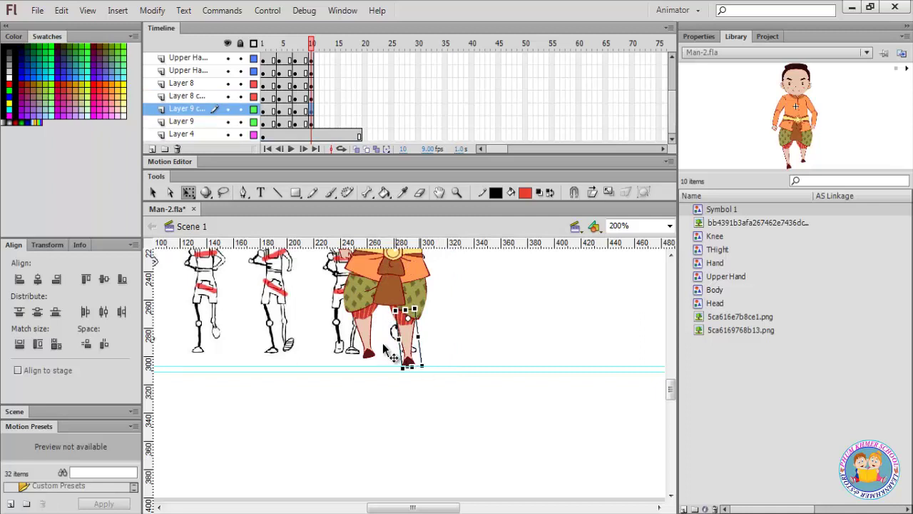
click(378, 355)
drag(390, 354, 389, 357)
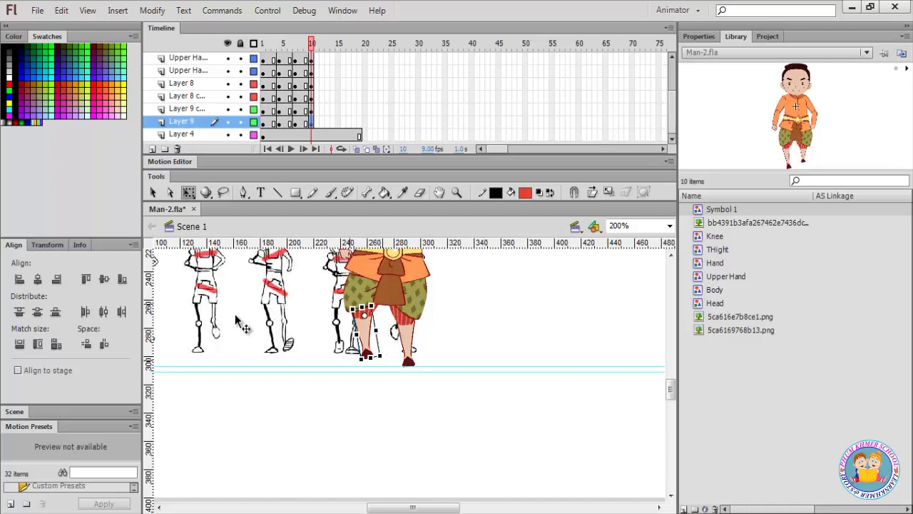
- Check the frame 10 pose against the whole reference drawing at 100% zoom, and scrub through the earlier frames at 200% to compare poses
scroll(238, 320, up, 4)
scroll(238, 321, down, 2)
click(669, 225)
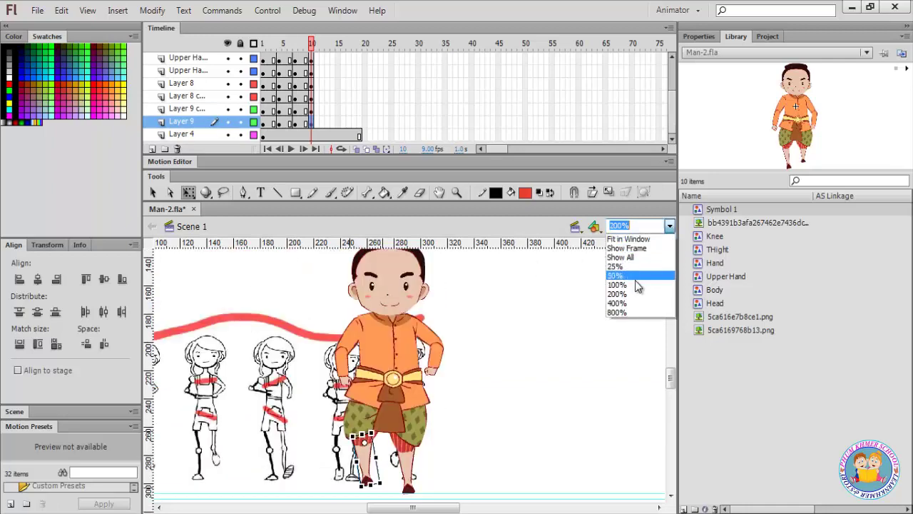
click(618, 293)
click(669, 226)
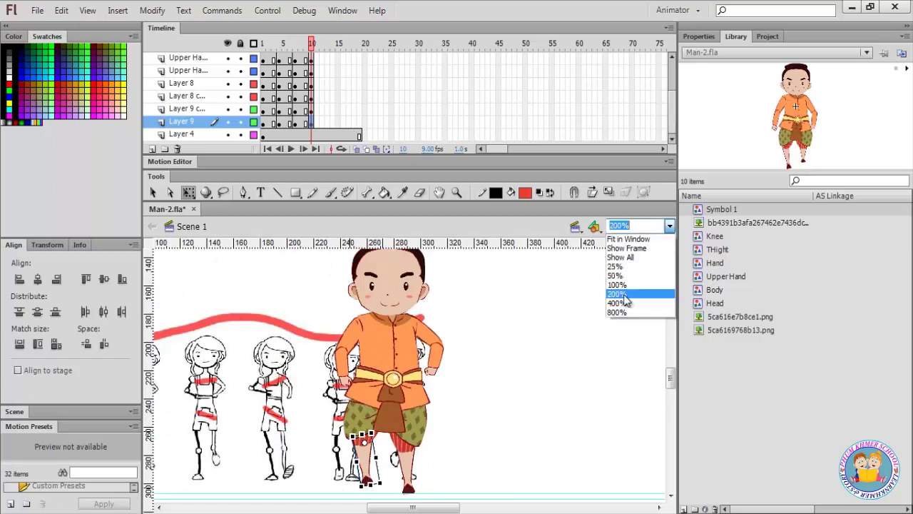
click(618, 284)
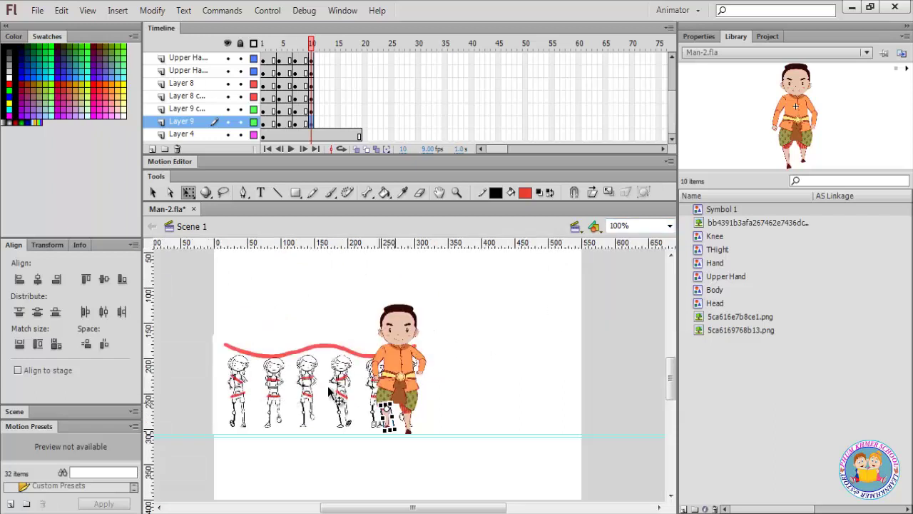
click(669, 225)
click(618, 294)
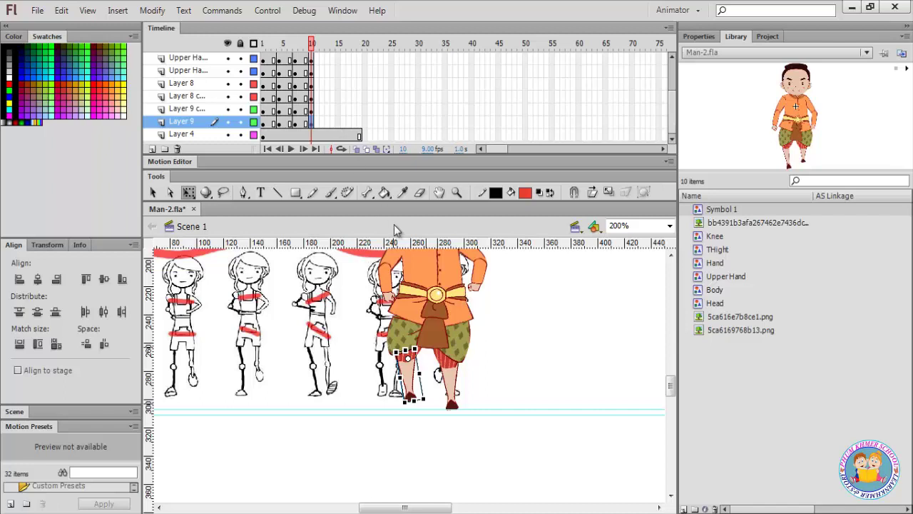
drag(315, 47, 275, 49)
drag(269, 51, 312, 63)
- Insert keyframes at frame 13 on the character's layers from Layer 2 to Layer 9
scroll(340, 132, up, 5)
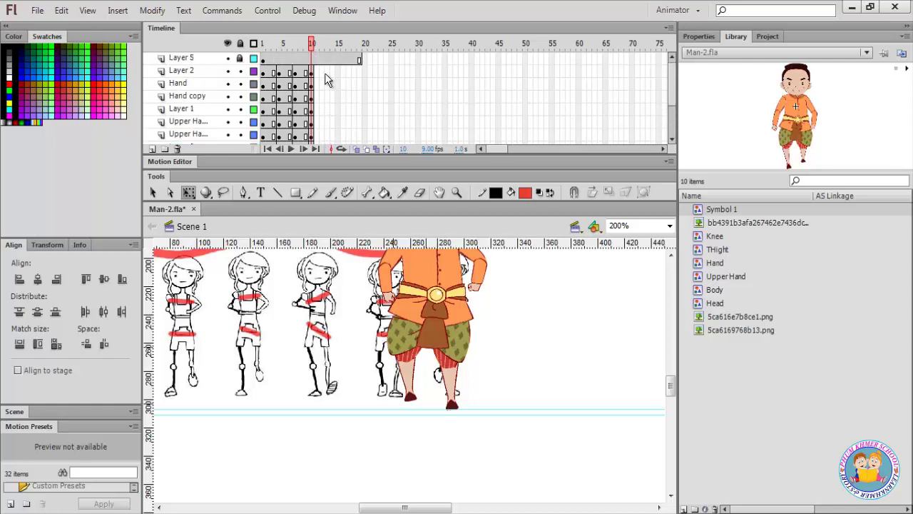
drag(326, 70, 327, 124)
right_click(329, 129)
click(378, 214)
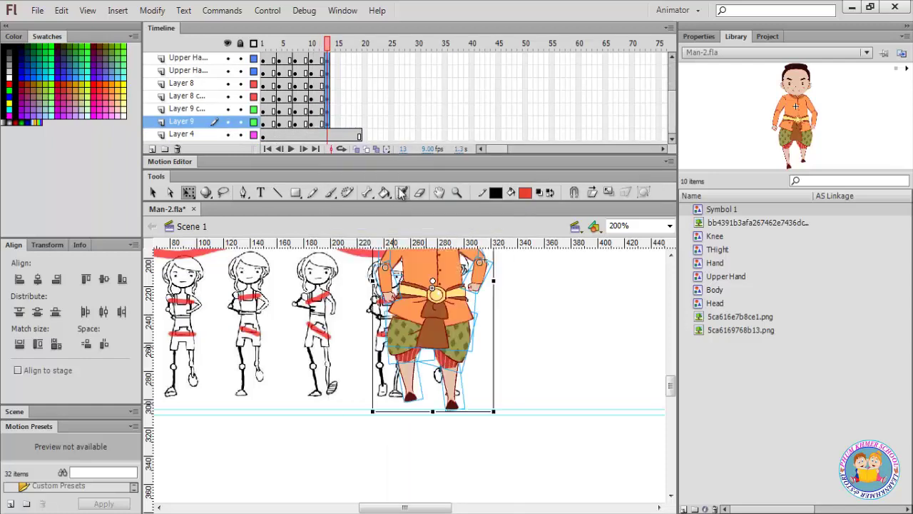
scroll(440, 291, up, 3)
scroll(440, 291, down, 2)
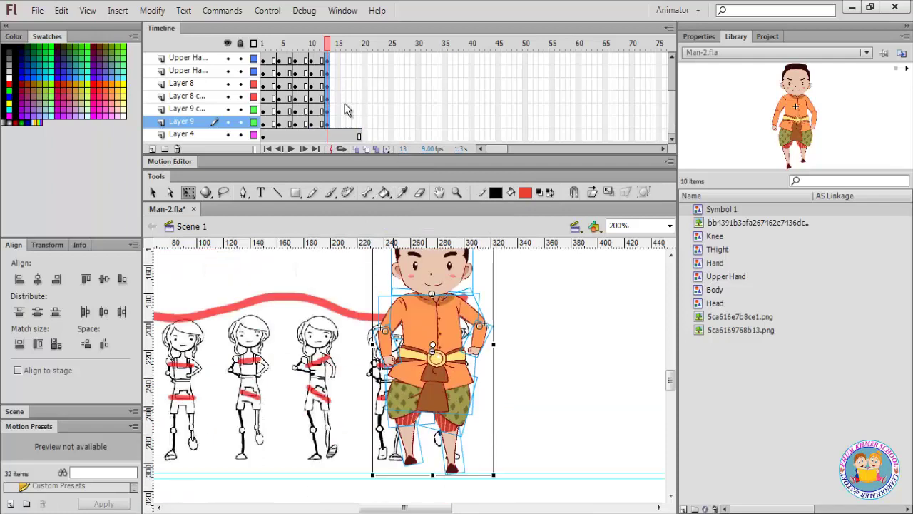
- Select all the character's parts on frame 13 and squash the figure slightly from the head down
drag(326, 48, 330, 134)
scroll(325, 81, up, 1)
scroll(331, 134, up, 2)
drag(330, 74, 327, 122)
scroll(428, 277, up, 3)
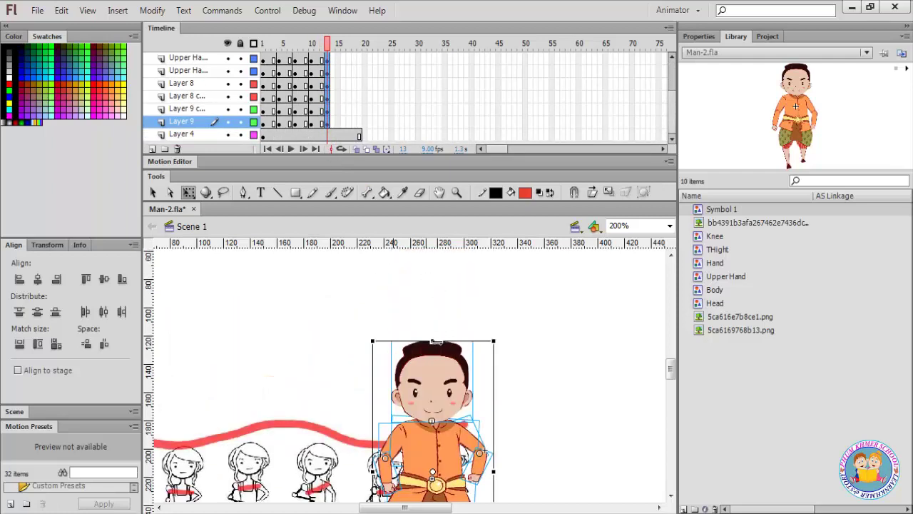
drag(433, 341, 433, 347)
key(Return)
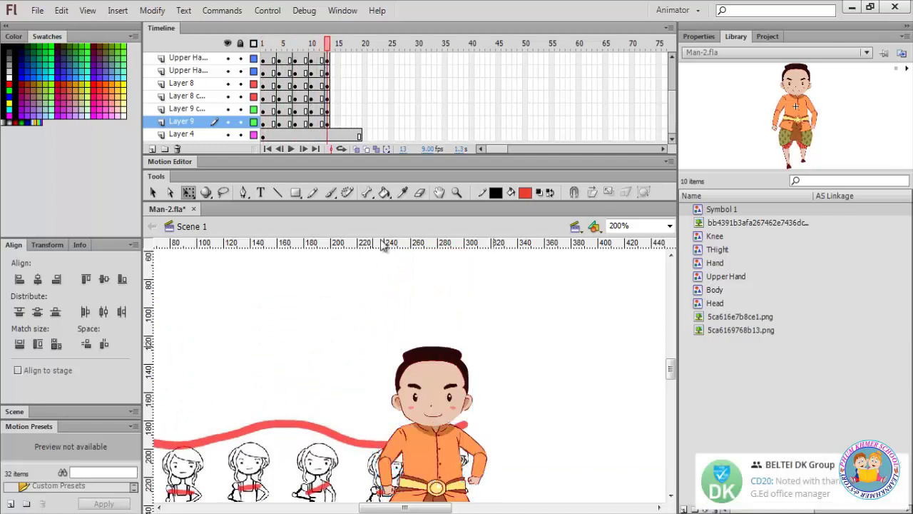
- Move the reference drawing leftwards until its last walking figure stands beside the character
click(301, 427)
scroll(311, 401, down, 3)
drag(313, 307, 250, 323)
drag(339, 358, 322, 359)
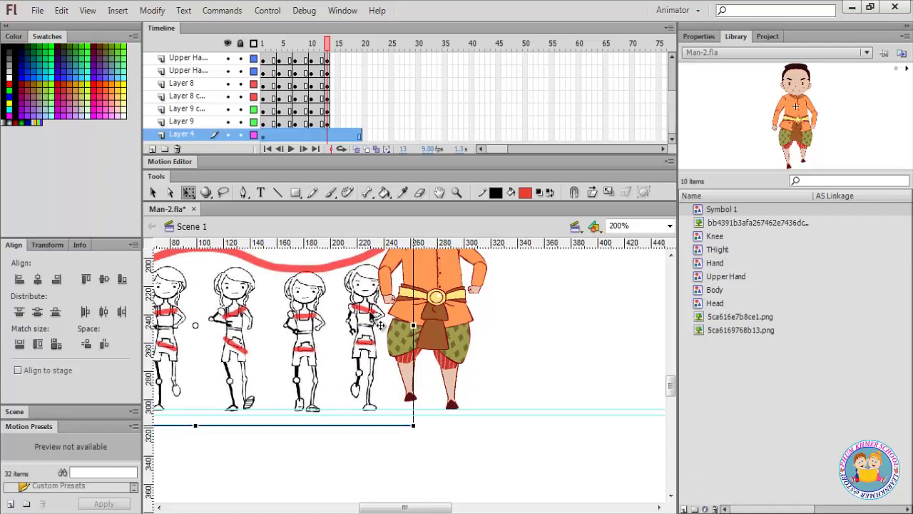
click(534, 309)
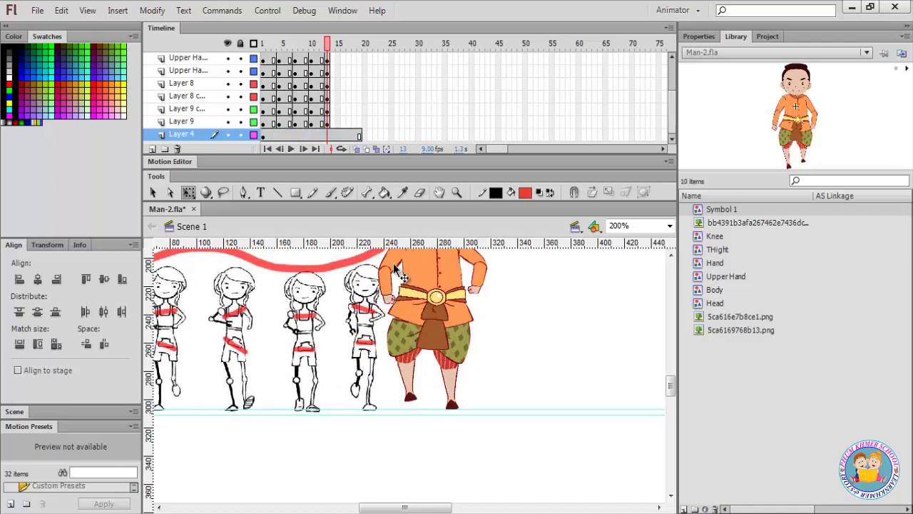
- On frame 13, lengthen the character's arm beside the reference drawing slightly, and stretch the upper arm and hand of the opposite arm
click(393, 265)
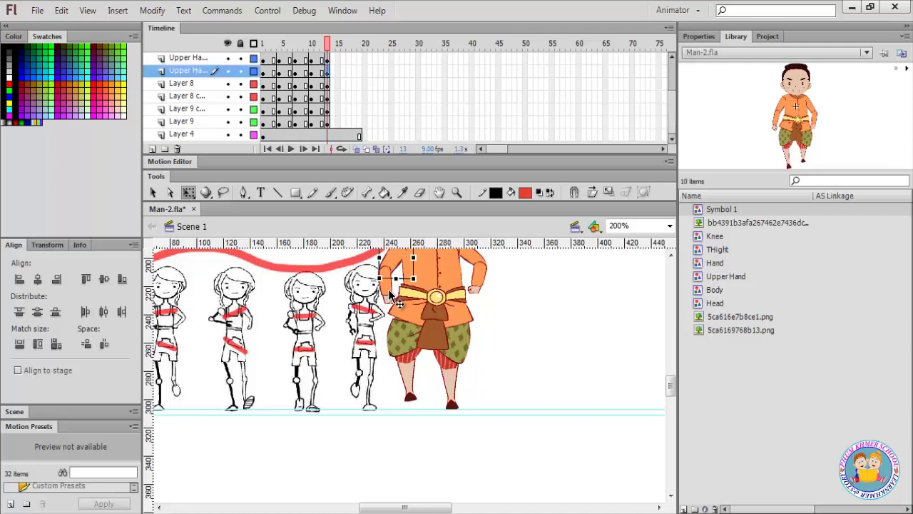
shift+click(389, 291)
scroll(394, 283, up, 2)
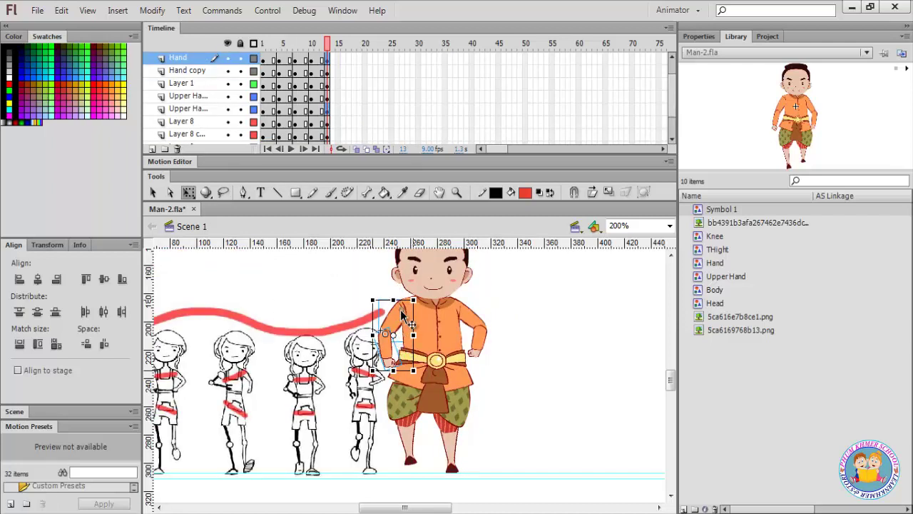
drag(393, 370, 375, 381)
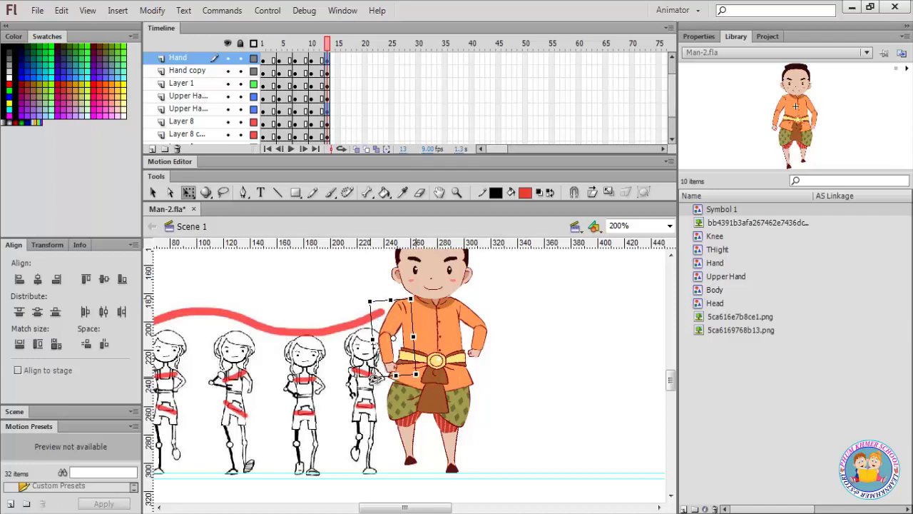
click(481, 327)
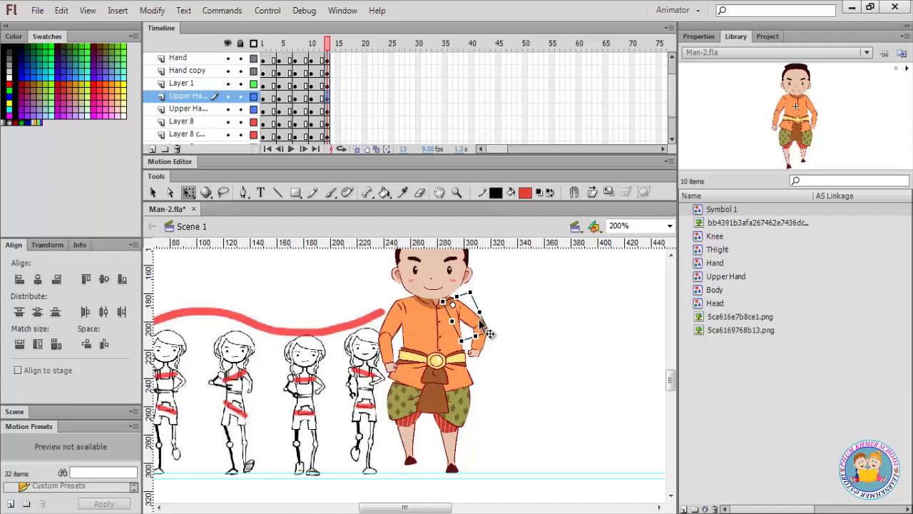
click(480, 350)
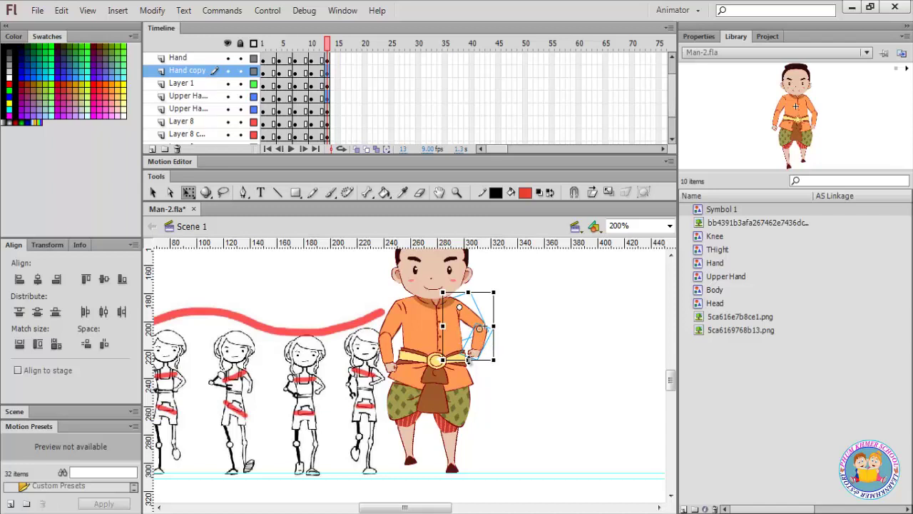
- Rotate the whole arm beside the reference drawing about its shoulder so the hand swings slightly outward from the body
click(401, 332)
click(397, 366)
drag(385, 337, 401, 309)
drag(419, 371, 390, 369)
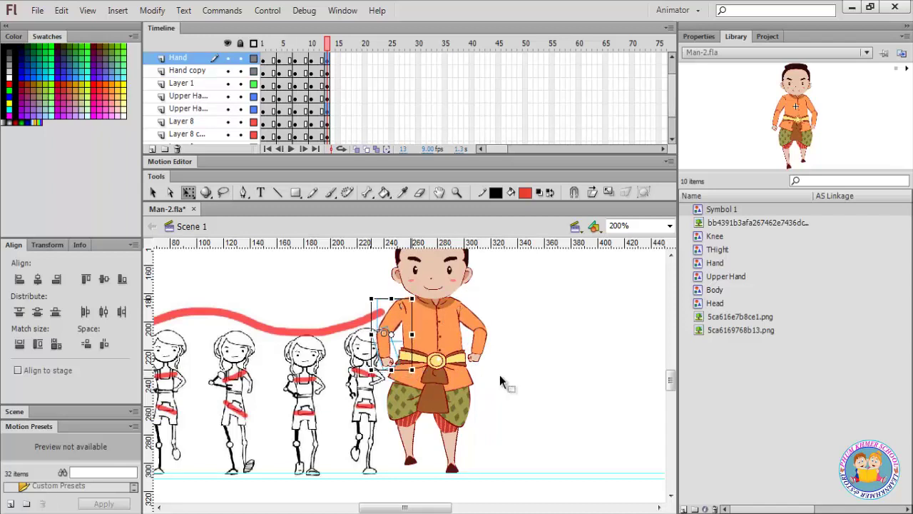
- Lengthen the arm farther from the reference drawing and rotate it about the shoulder so its hand sits lower and slightly outward
click(483, 331)
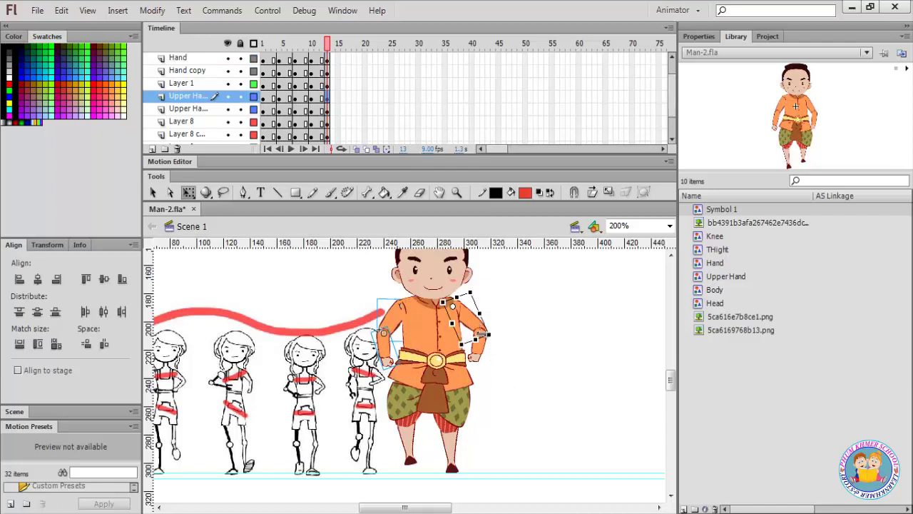
click(476, 334)
drag(468, 328, 458, 309)
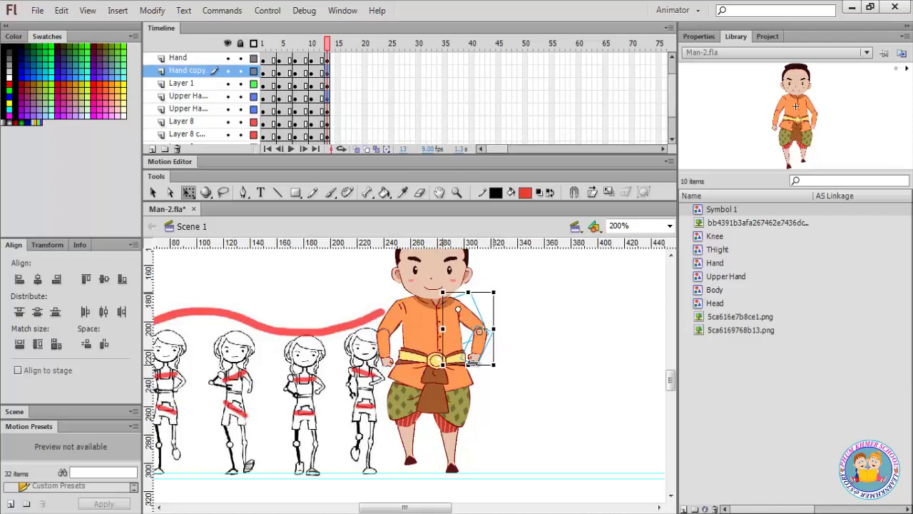
drag(468, 365, 479, 338)
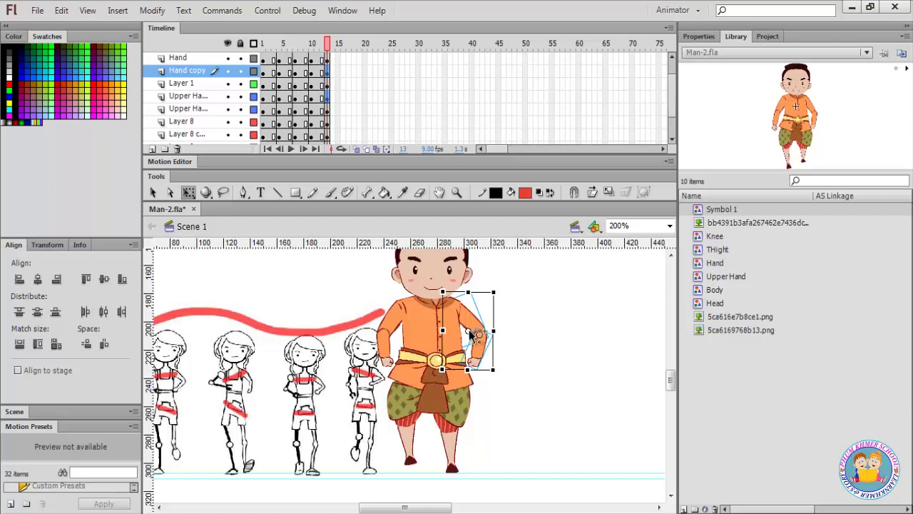
drag(439, 368, 479, 362)
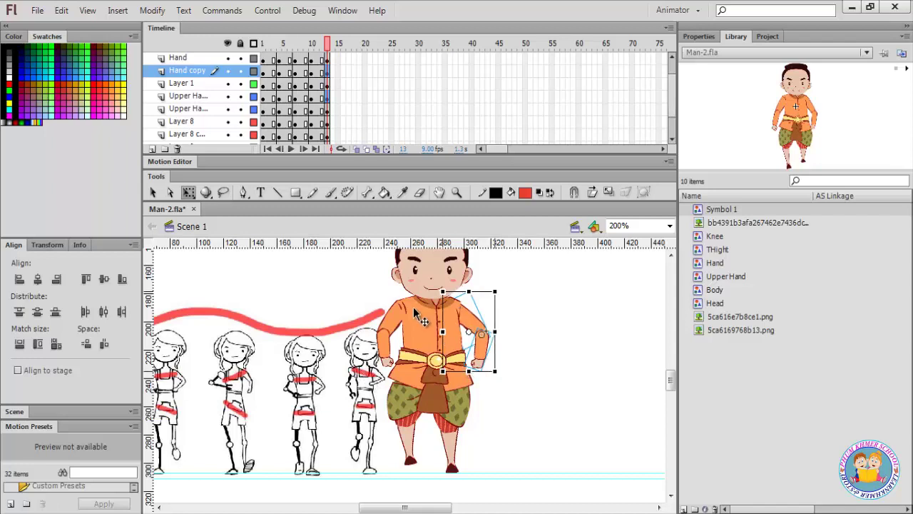
- Keep the current Windows color scheme, with the option to be asked again if the computer continues to perform slowly
scroll(410, 389, down, 3)
click(473, 381)
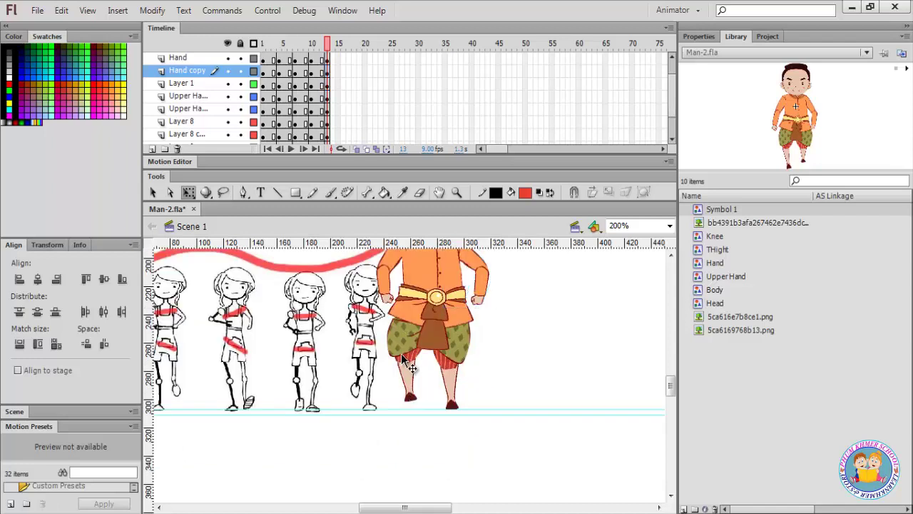
click(408, 364)
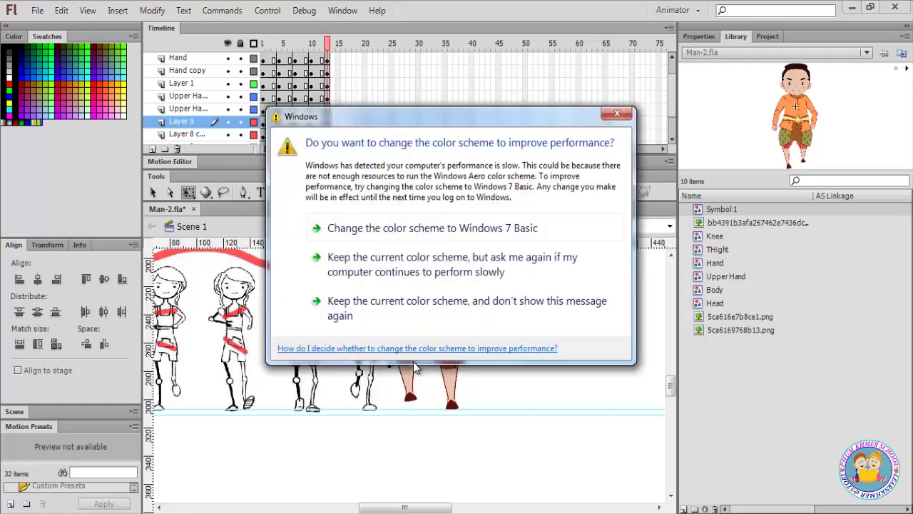
click(444, 266)
- On frame 13, rotate the lower leg beside the reference drawing so its foot is lifted and turned slightly inward
click(416, 365)
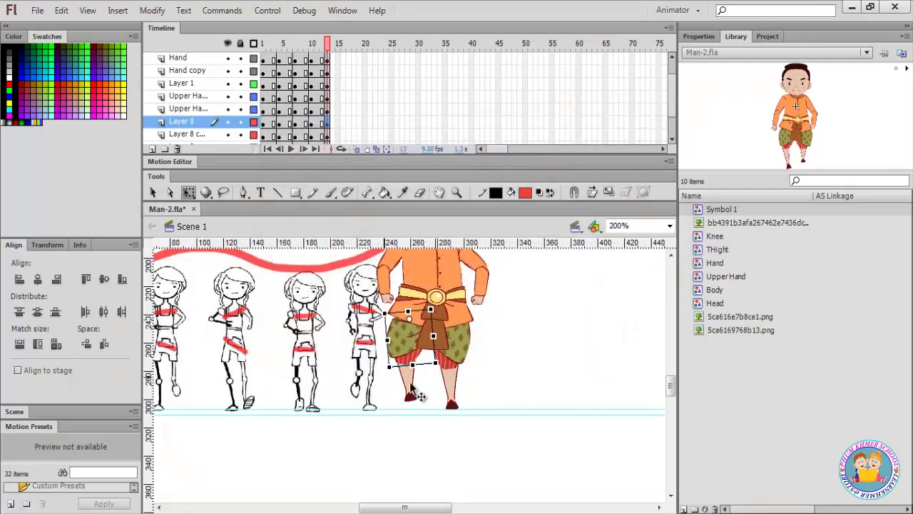
click(411, 385)
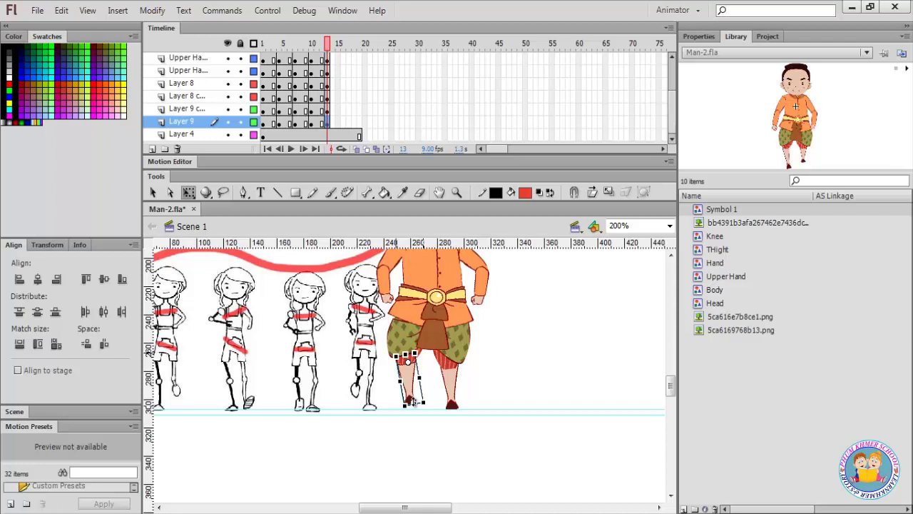
drag(412, 403, 429, 411)
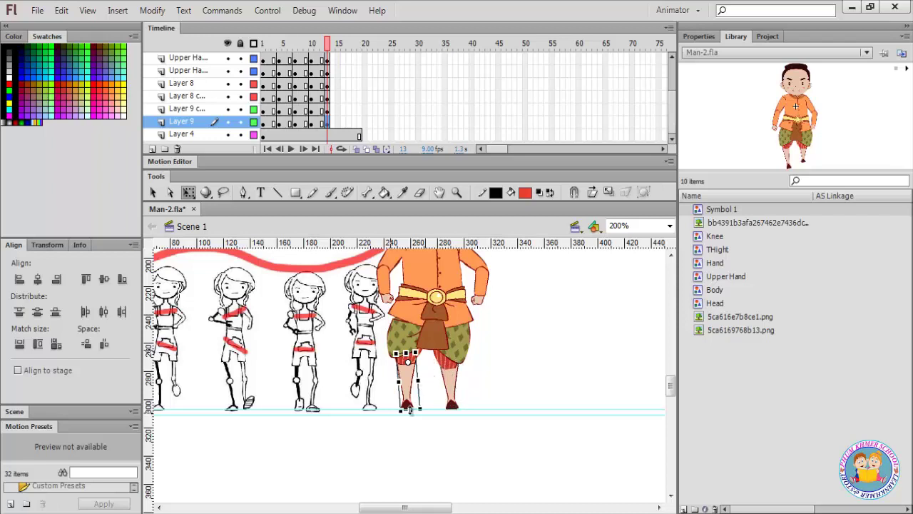
drag(410, 410, 406, 403)
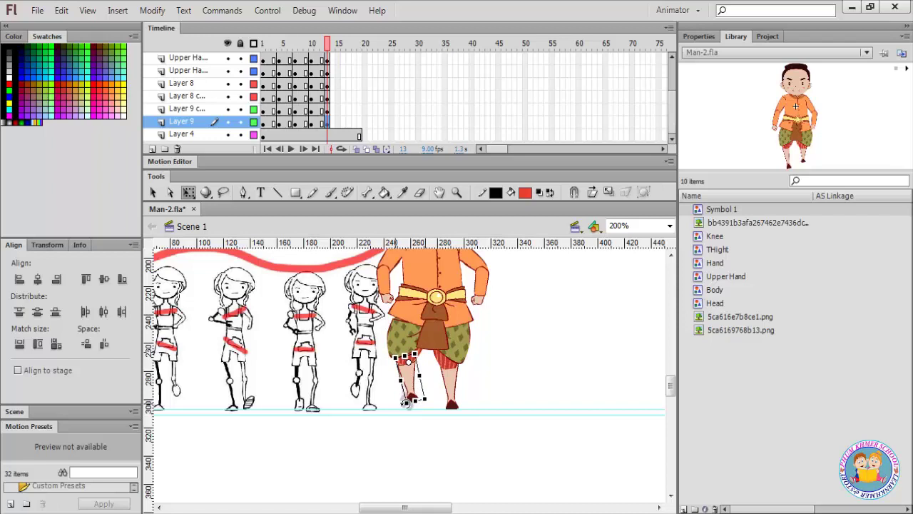
- Rotate the opposite lower leg about its knee so its foot swings inward on the ground line
click(457, 369)
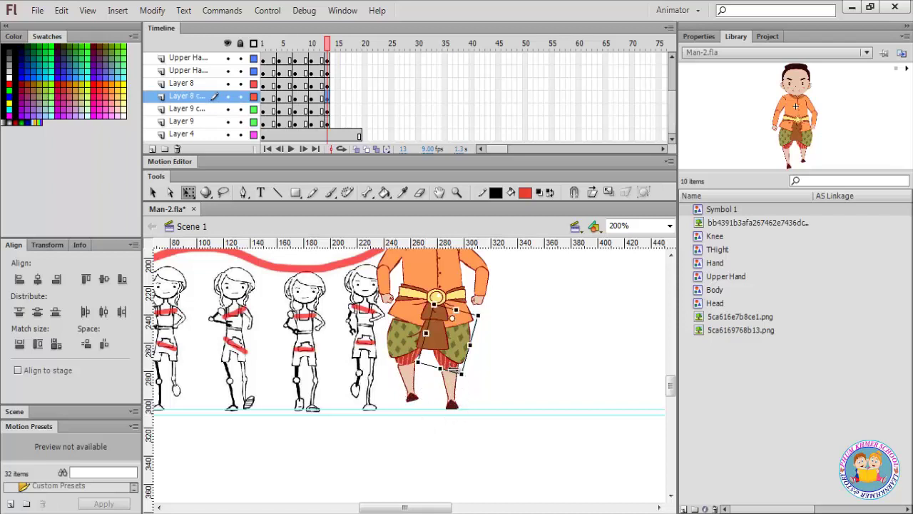
click(449, 394)
drag(474, 408, 454, 414)
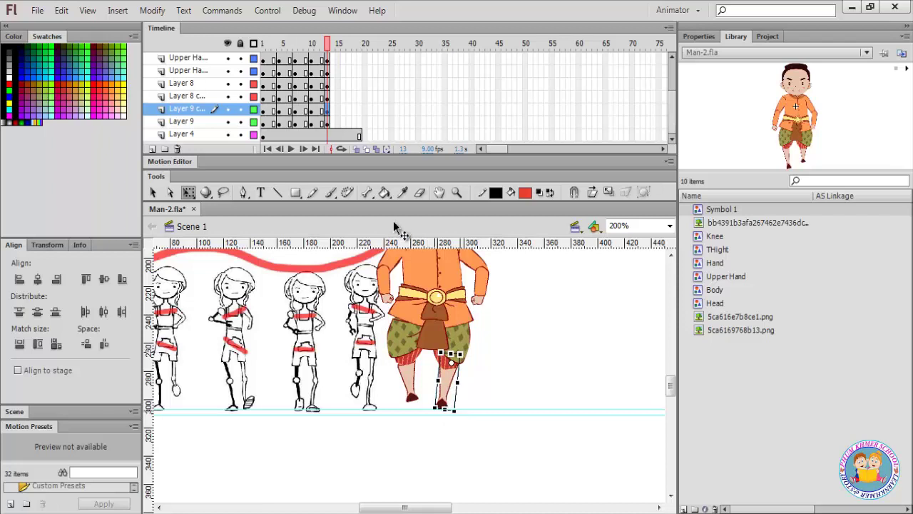
drag(330, 44, 329, 63)
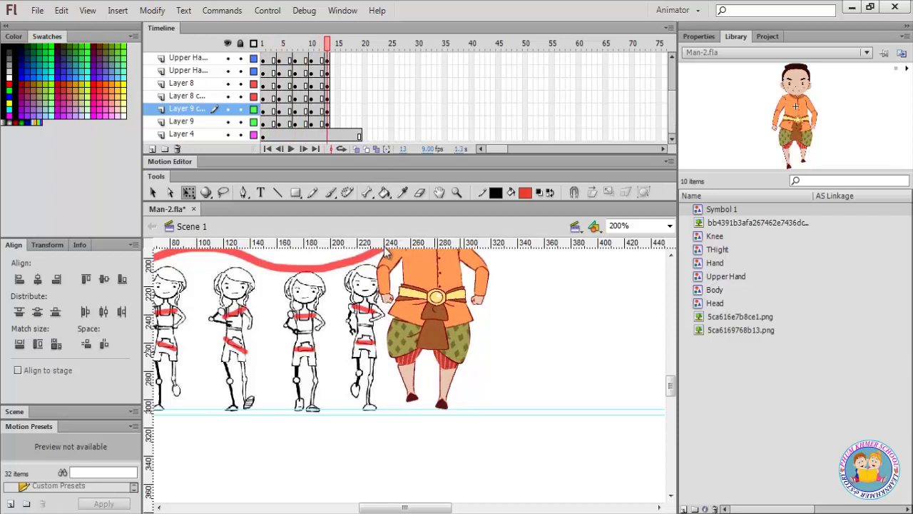
- Move the reference drawing farther left and slightly up, clear of the character
scroll(389, 271, up, 3)
drag(346, 371, 289, 367)
- Insert keyframes at frame 16 on the character's layers from Layer 2 to Layer 9
scroll(349, 125, up, 3)
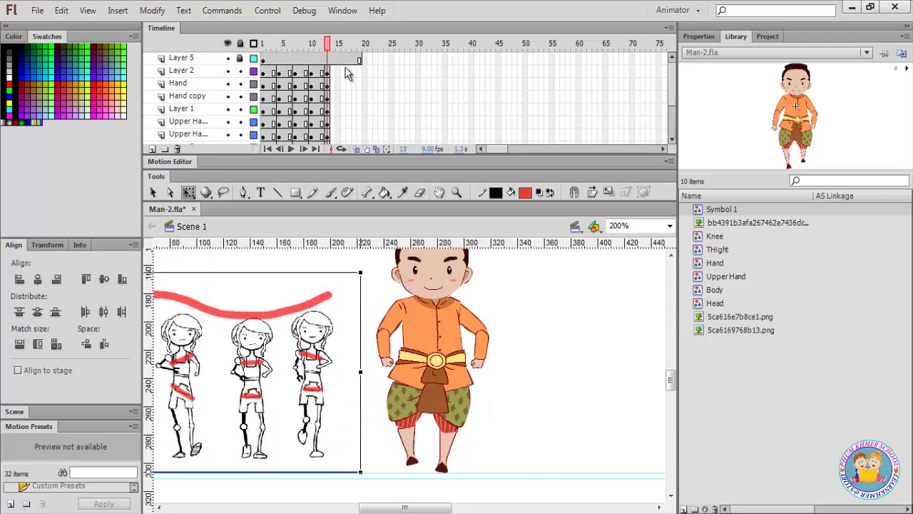
drag(345, 71, 345, 125)
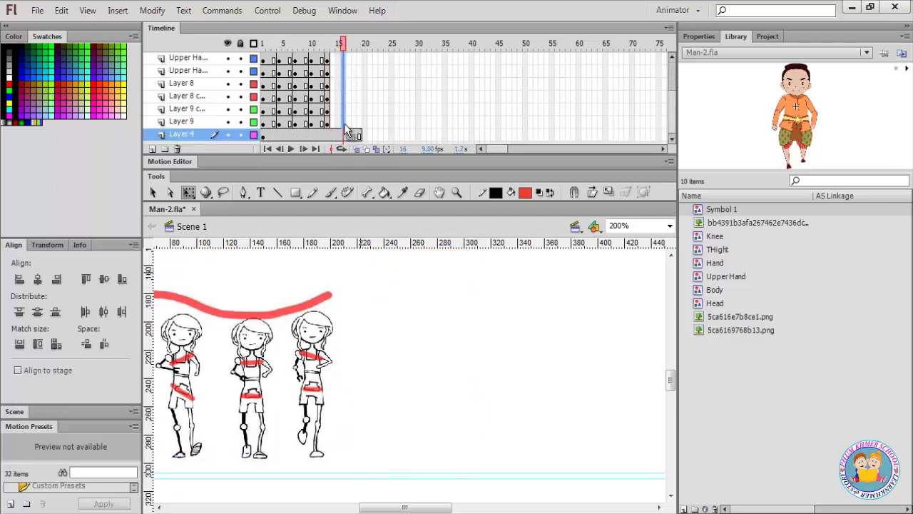
right_click(344, 122)
click(398, 222)
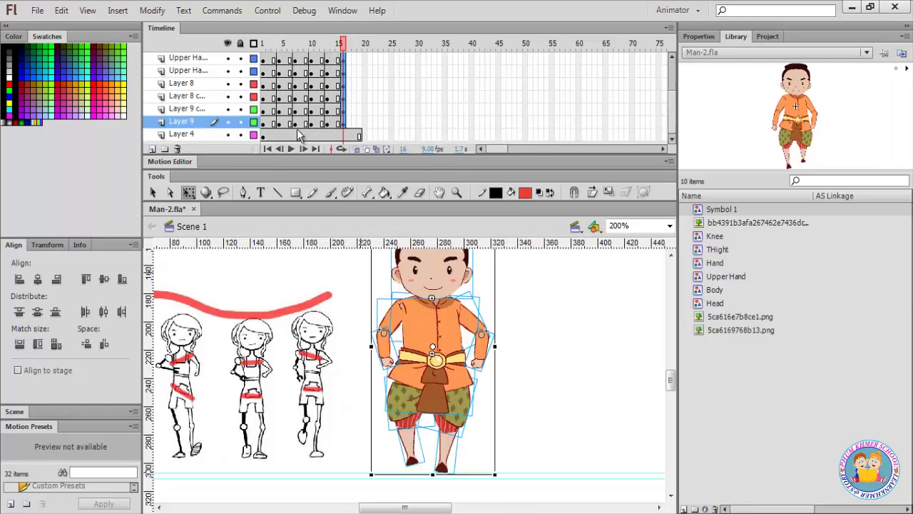
- Stretch the whole figure slightly upward from the head on frame 16, with all parts selected
scroll(438, 298, up, 3)
click(436, 301)
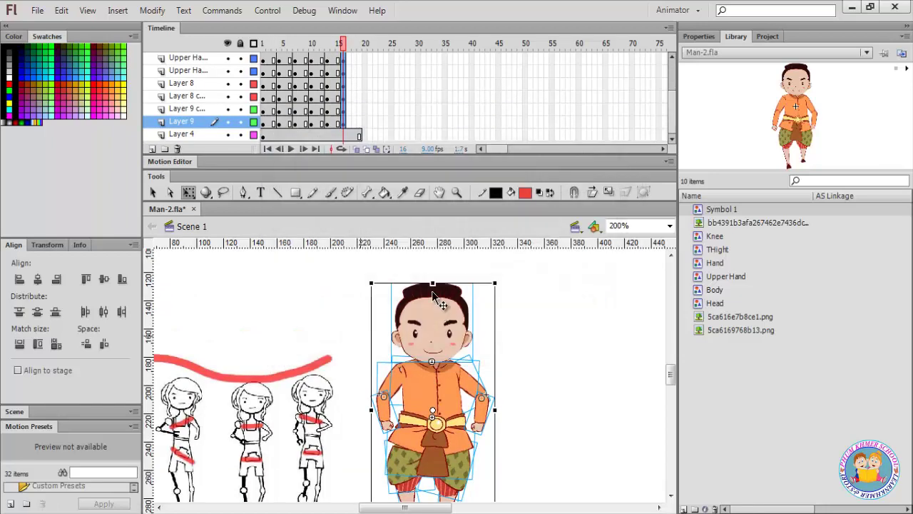
drag(432, 283, 432, 281)
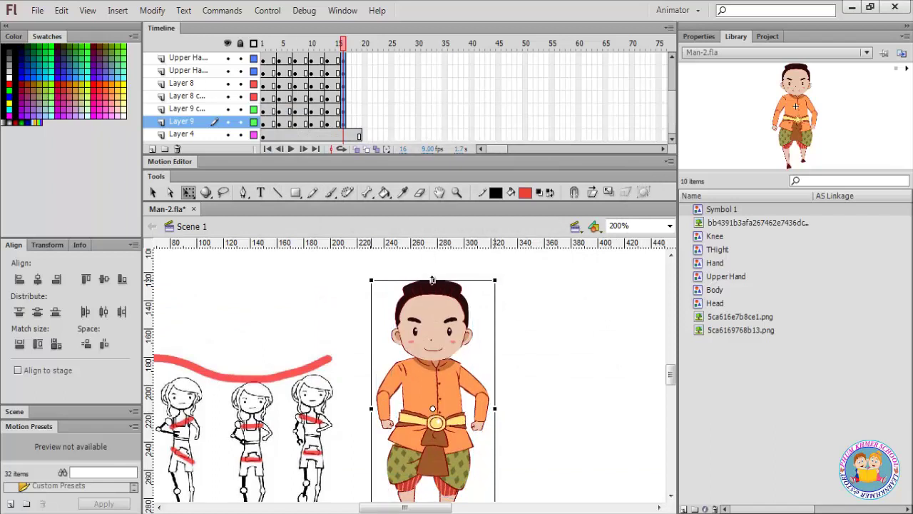
scroll(523, 398, down, 3)
click(524, 398)
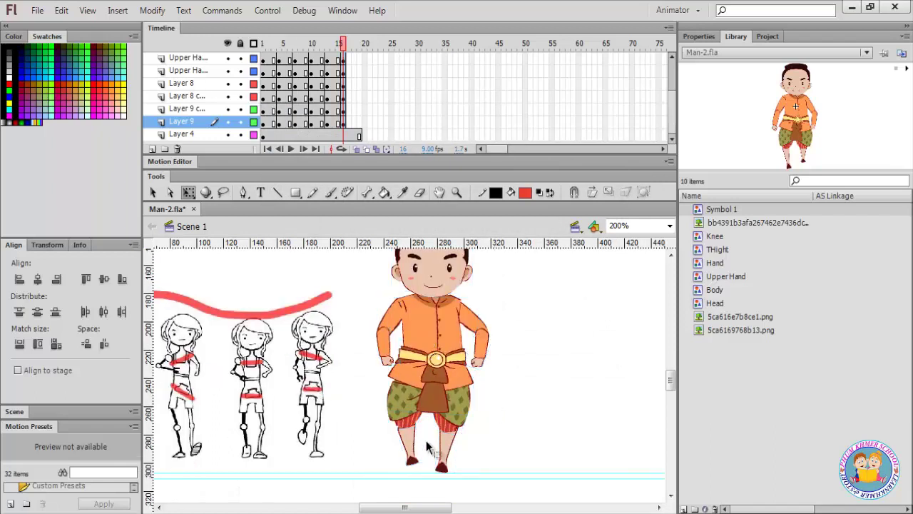
- On frame 16, rotate the lower leg beside the reference drawing outward about its knee so the foot lifts away
click(409, 423)
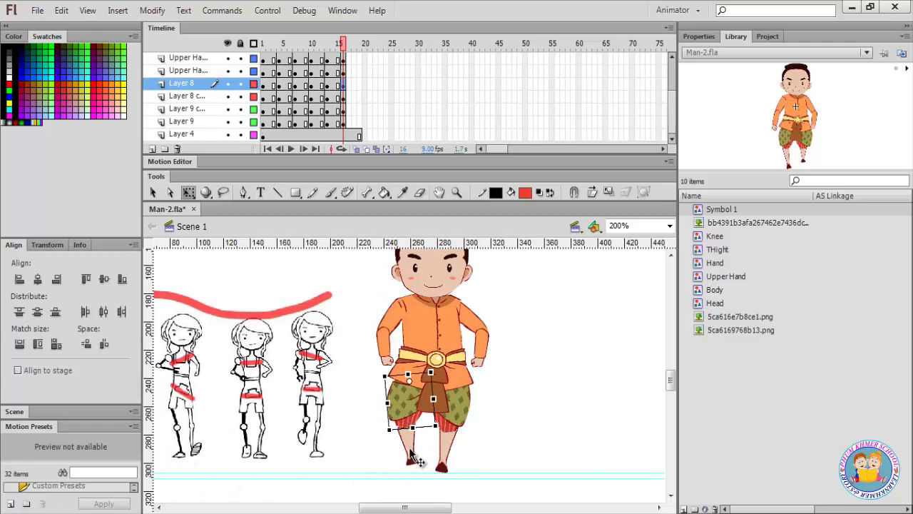
click(411, 450)
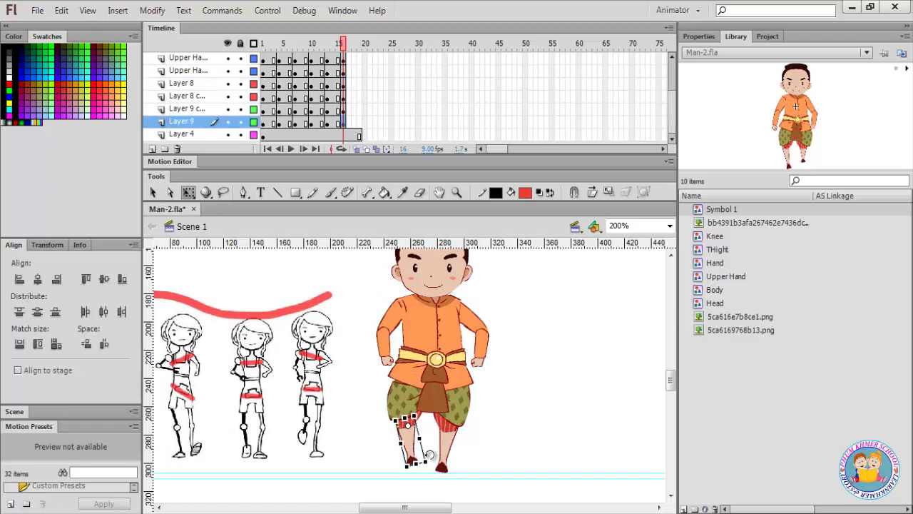
drag(430, 454, 401, 460)
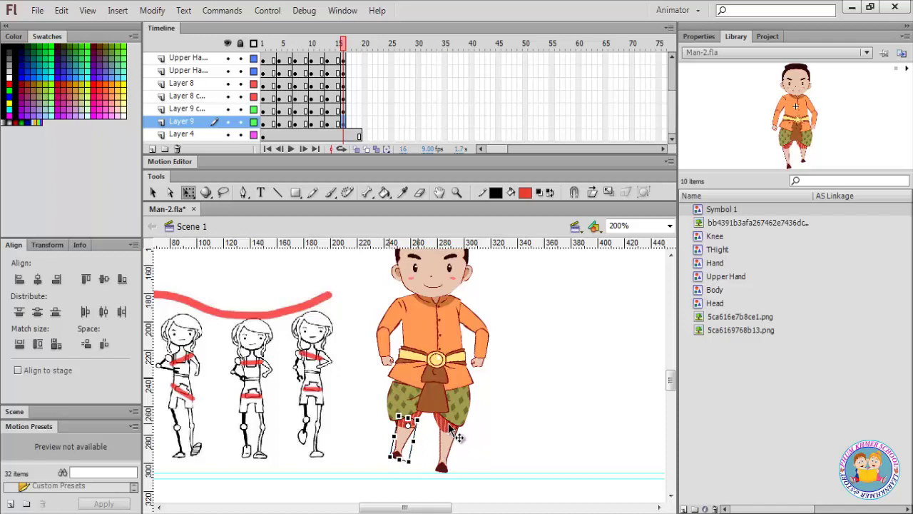
- Rotate the supporting lower leg outward until it stands nearly upright, and nudge the raised lower leg slightly outward under its thigh
click(446, 458)
scroll(437, 491, down, 2)
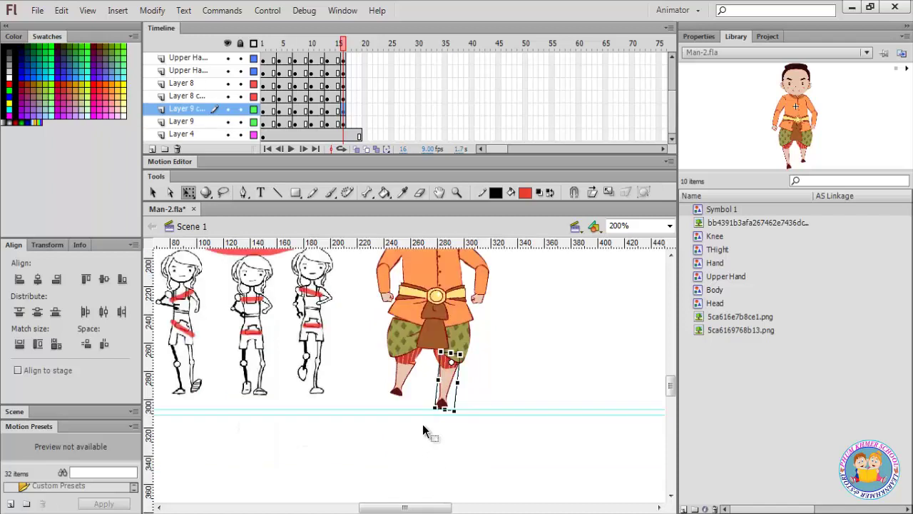
click(447, 362)
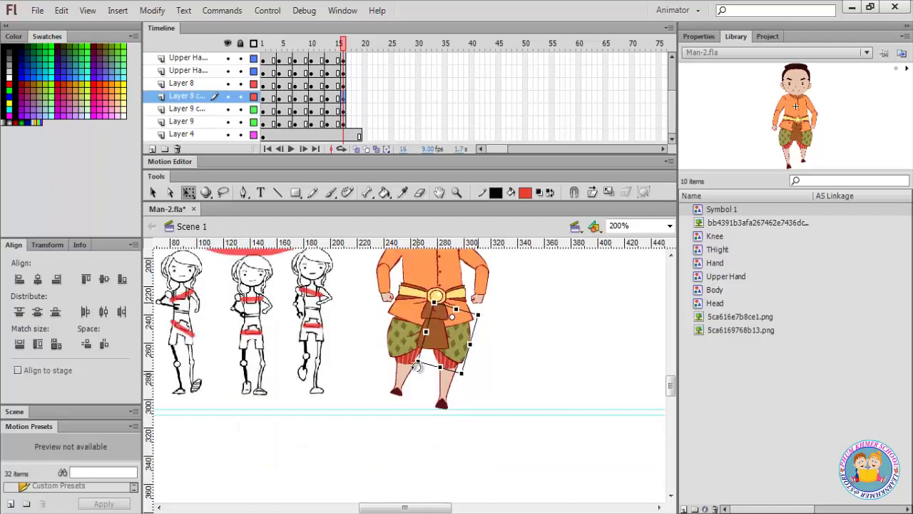
click(444, 404)
drag(439, 408, 450, 411)
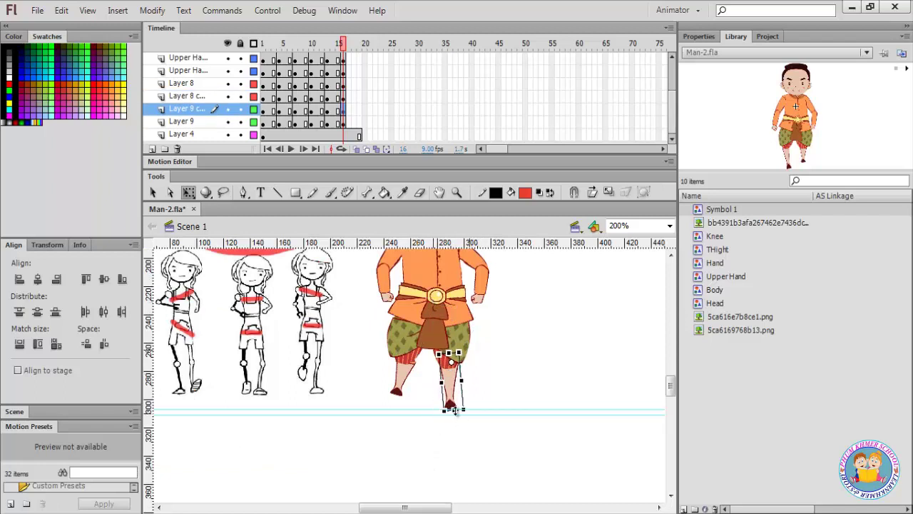
click(403, 376)
drag(403, 375, 405, 405)
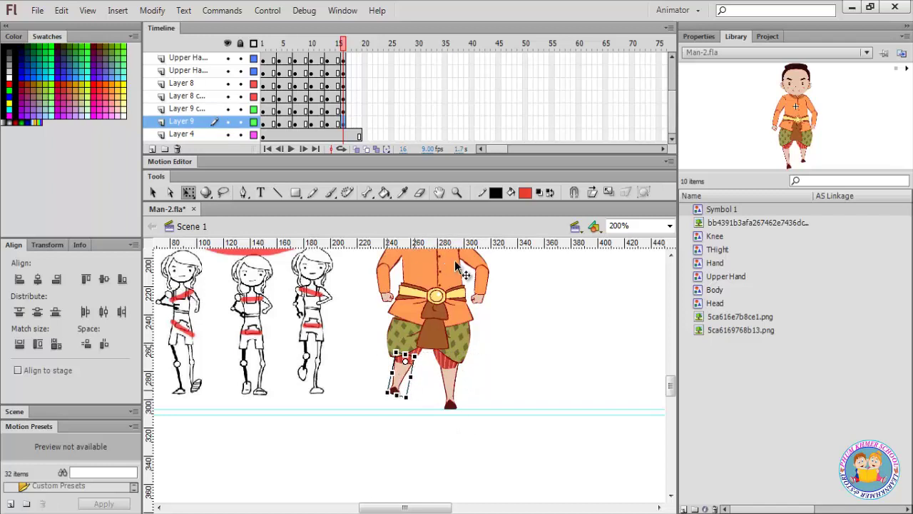
- On frame 16, shorten the arm beside the reference drawing slightly from the hand, with its upper arm and hand selected together
click(394, 263)
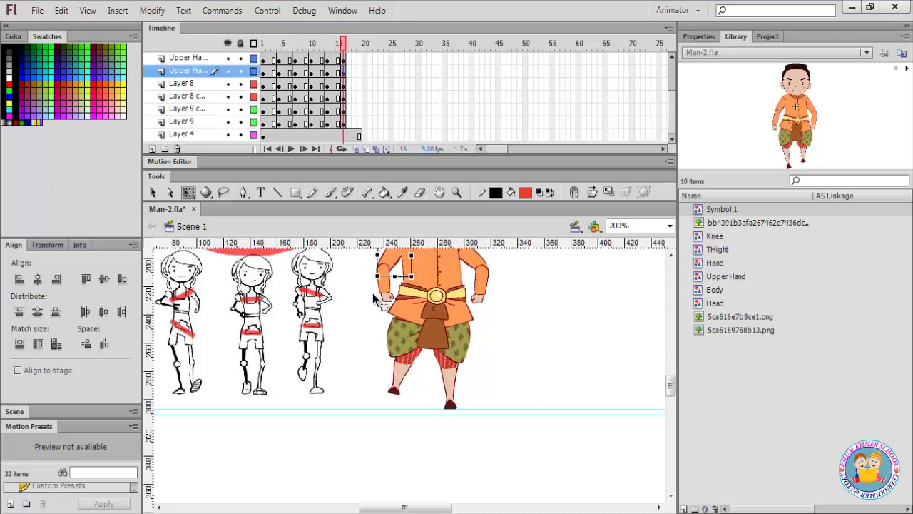
click(385, 294)
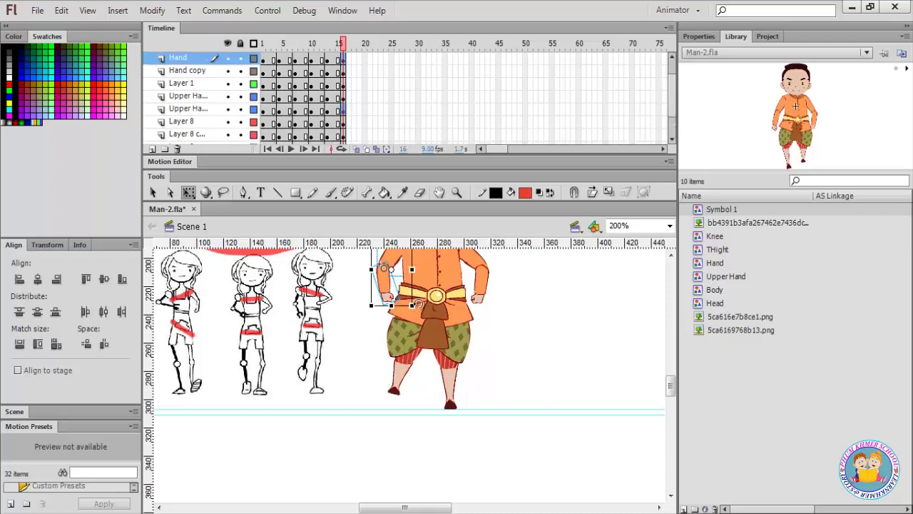
scroll(406, 282, up, 2)
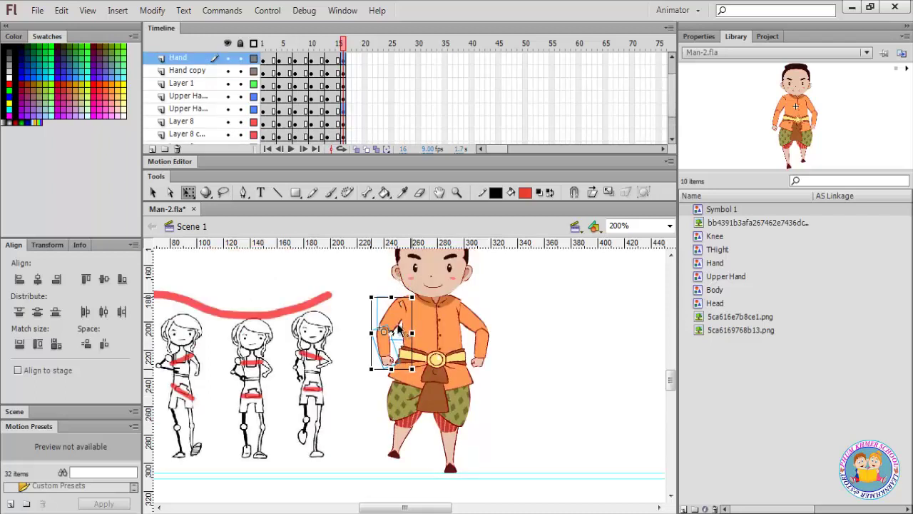
drag(398, 326, 403, 304)
drag(391, 369, 391, 360)
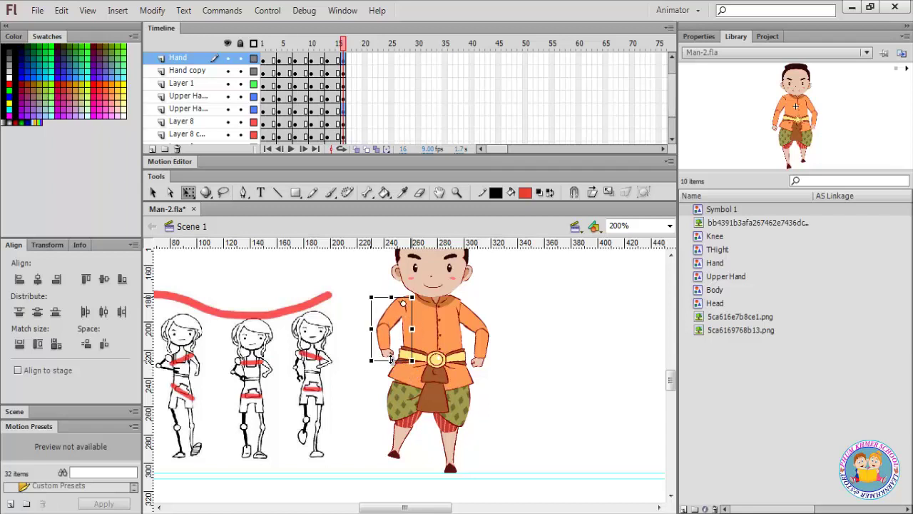
- On frame 16, rotate the opposite upper arm and hand together inward about the shoulder until the fist meets the belt
click(475, 320)
click(475, 319)
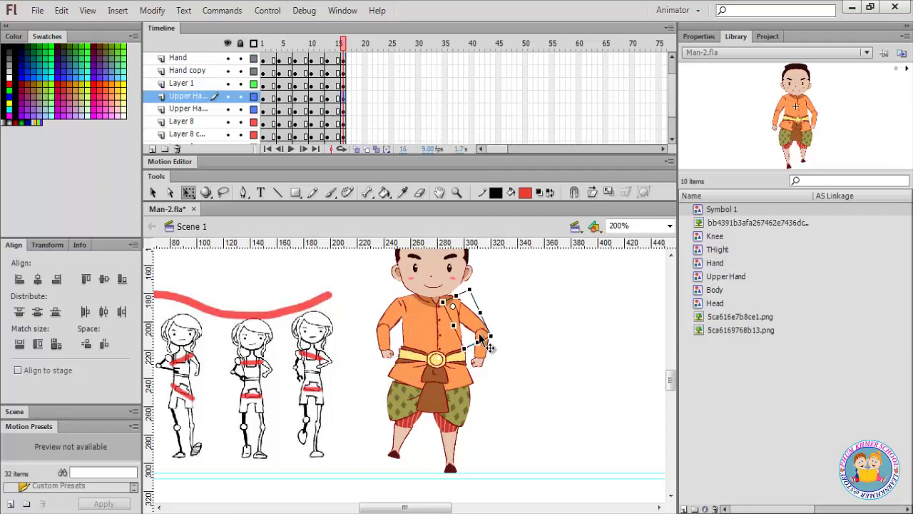
click(482, 344)
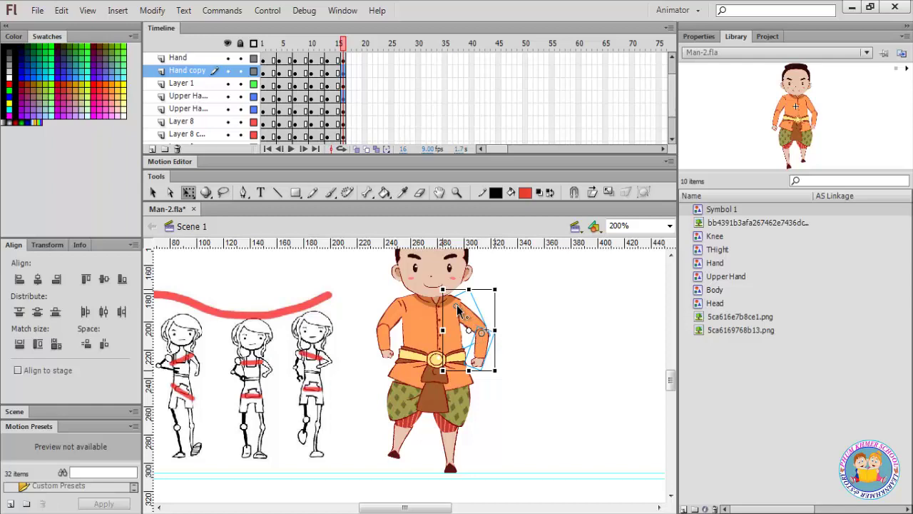
drag(458, 308, 457, 306)
drag(501, 370, 480, 378)
click(473, 273)
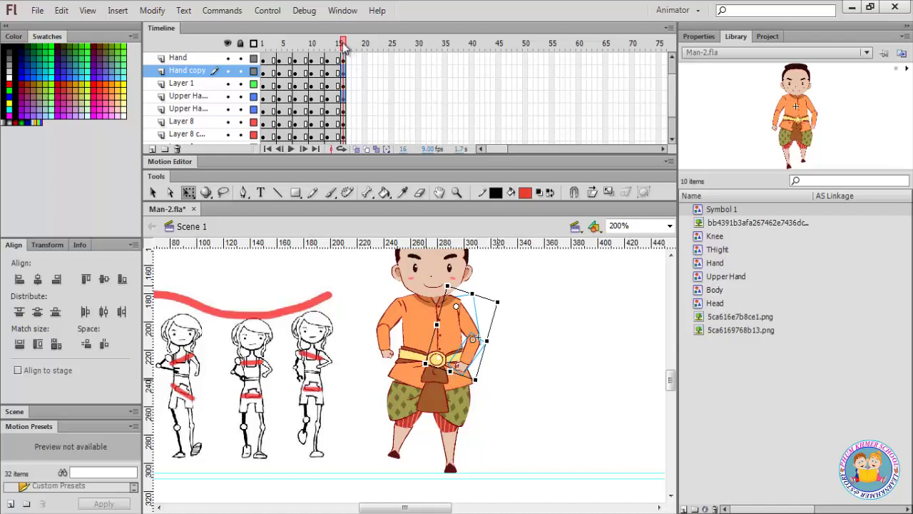
- Widen the supporting lower leg slightly on frame 16
drag(343, 45, 346, 71)
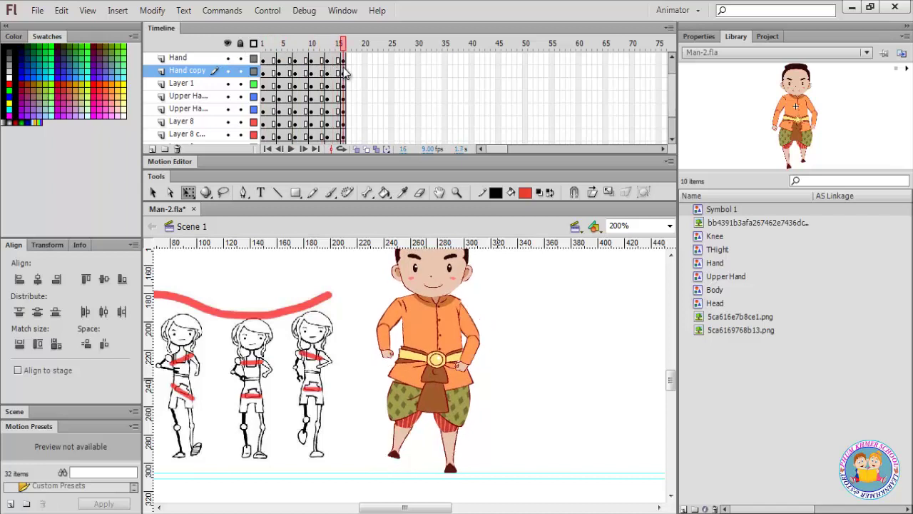
click(344, 71)
scroll(457, 322, down, 3)
click(447, 335)
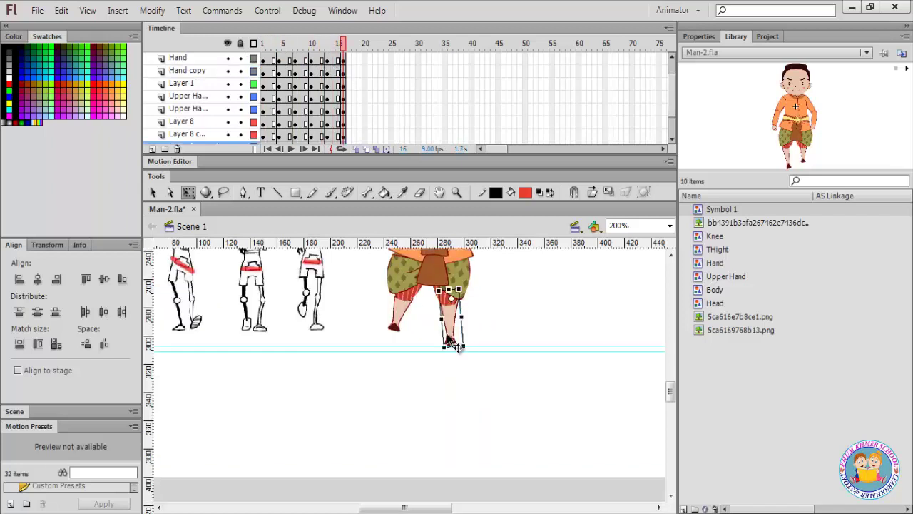
drag(462, 316, 465, 316)
scroll(464, 321, up, 5)
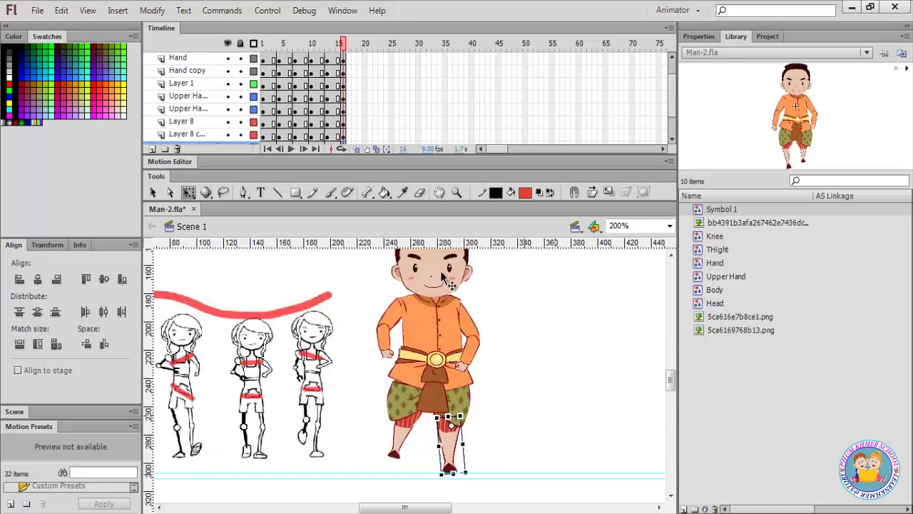
- Copy frames 4 through 16 on all character layers from Layer 2 to Layer 9
drag(342, 44, 264, 80)
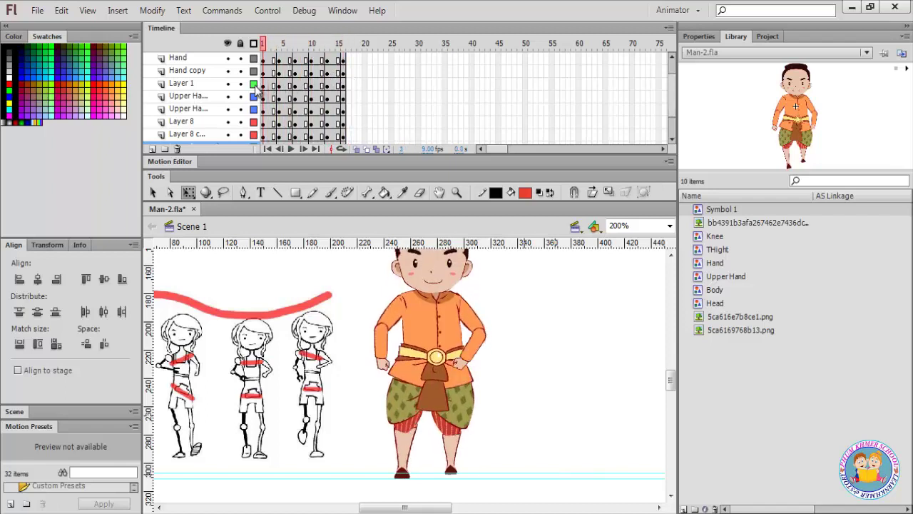
scroll(266, 78, up, 2)
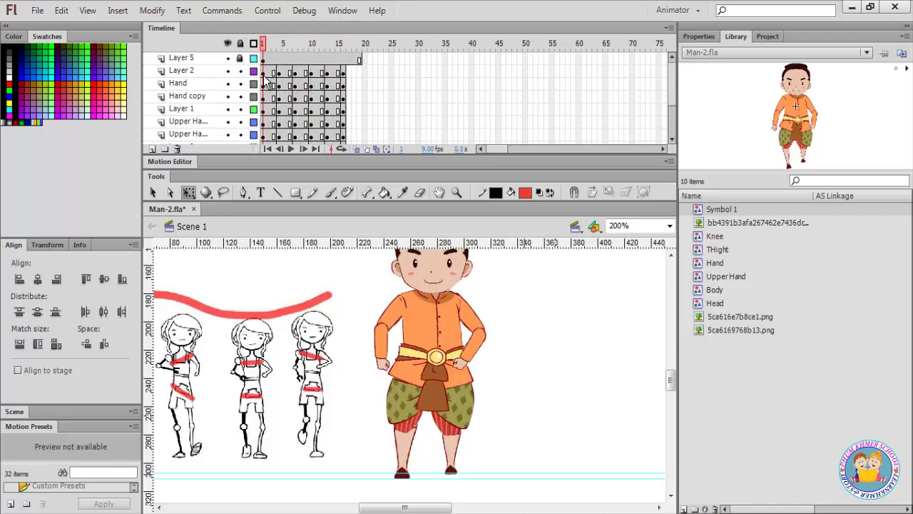
click(278, 80)
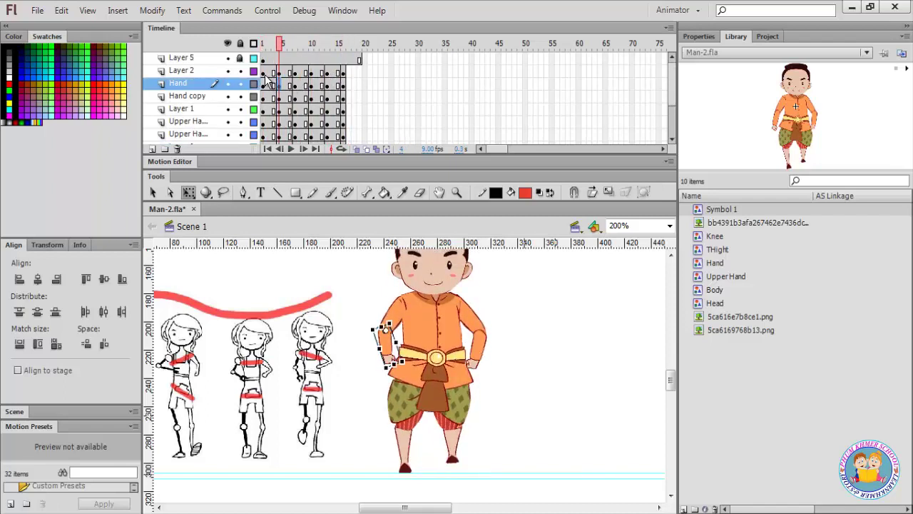
drag(264, 73, 343, 122)
click(323, 72)
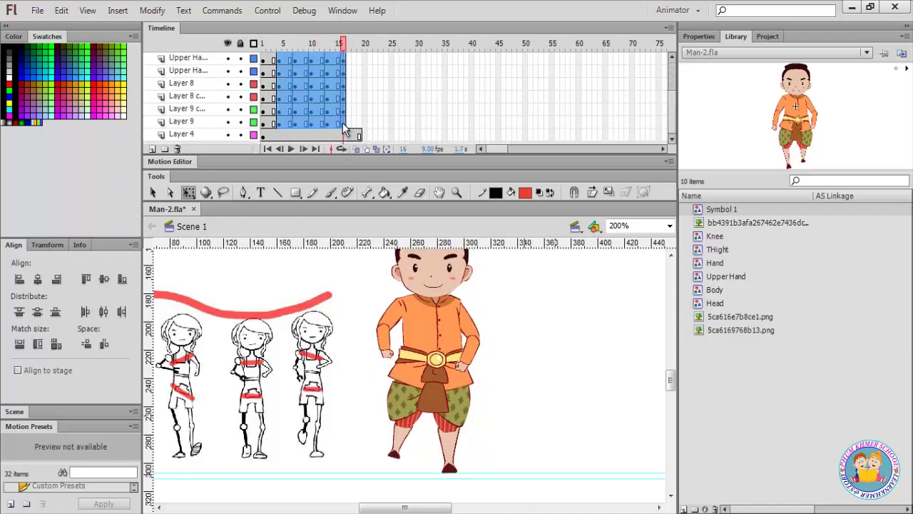
right_click(342, 123)
click(389, 320)
scroll(357, 89, up, 5)
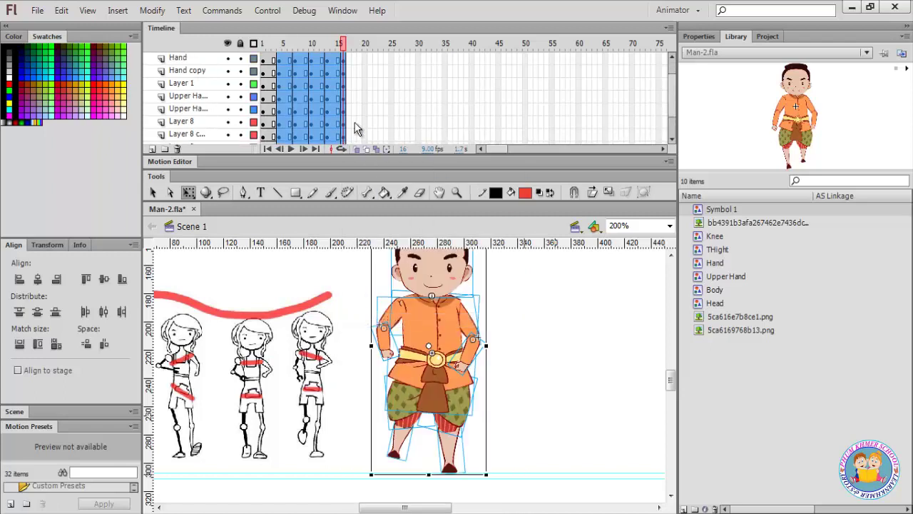
- Paste the copied frames at frame 19 on the layers from Layer 2 to Layer 9
drag(359, 75, 358, 123)
right_click(358, 123)
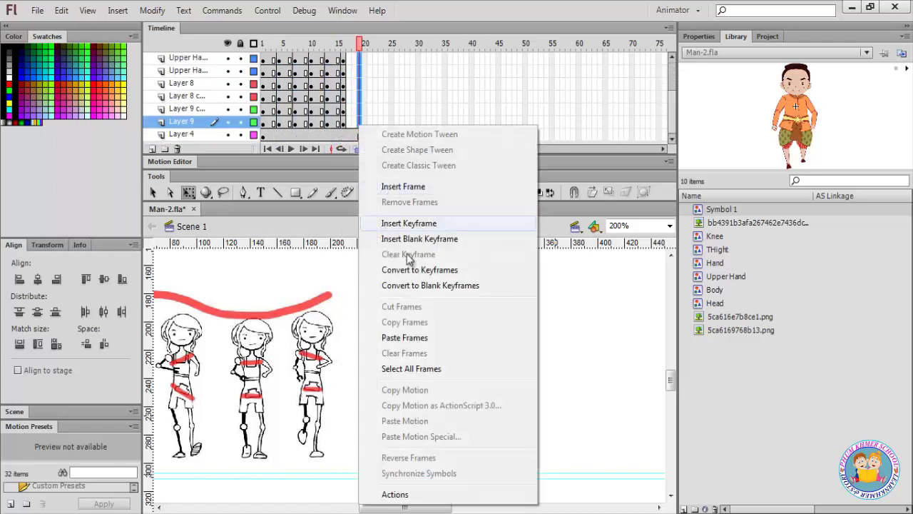
click(404, 338)
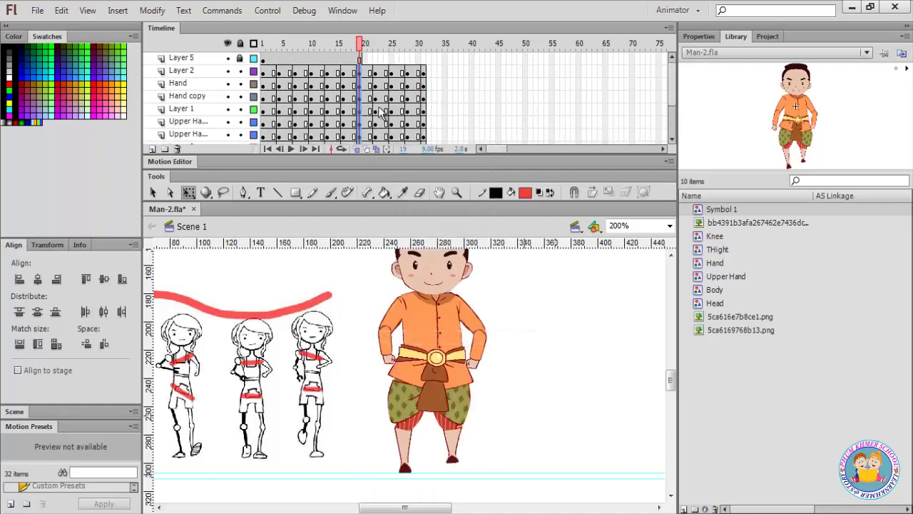
- Create classic tweens across frames 1 to 31 on the layers from Layer 2 to Layer 9
click(274, 72)
drag(425, 116, 427, 125)
right_click(423, 122)
click(461, 161)
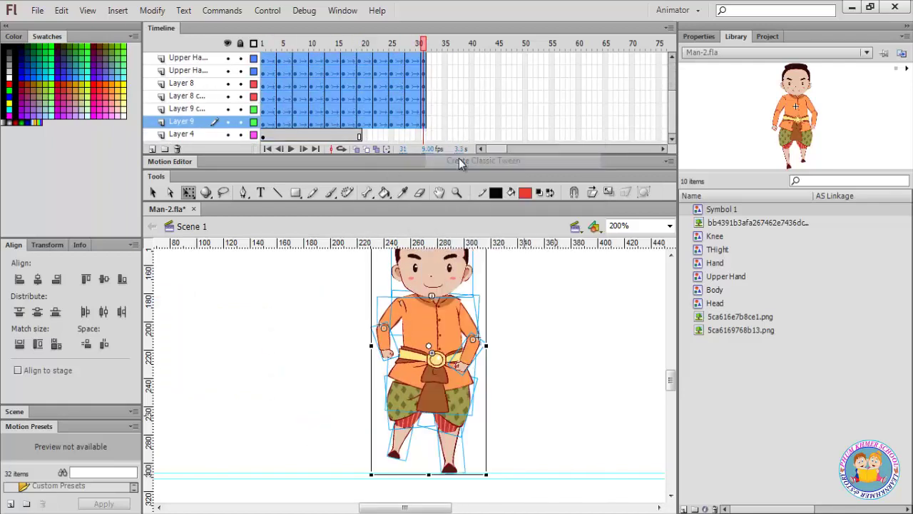
- Turn on looped playback, set the loop range to frames 1 through 31, and play the tweened walk
drag(423, 44, 311, 64)
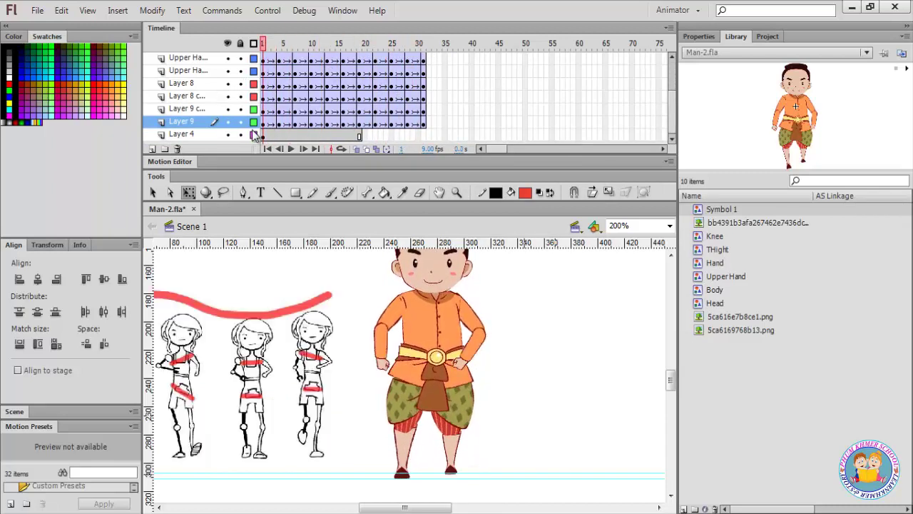
click(341, 149)
drag(363, 44, 419, 45)
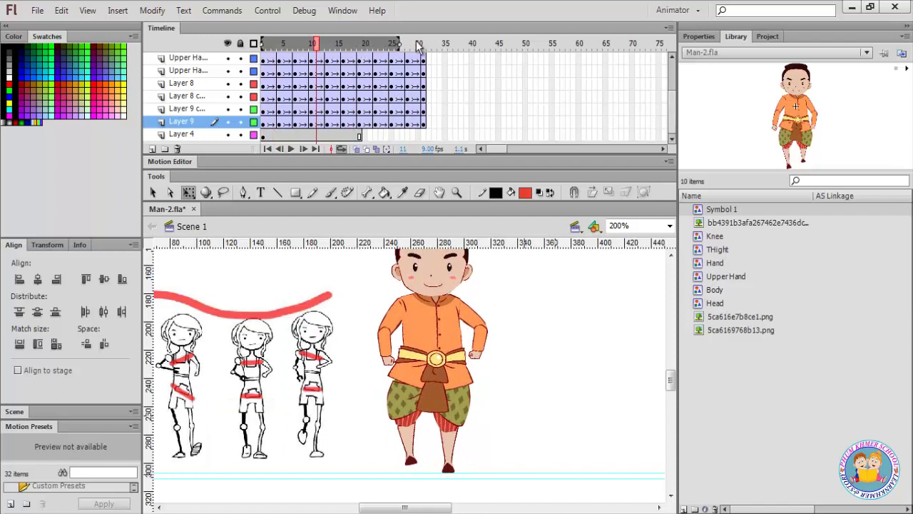
click(292, 148)
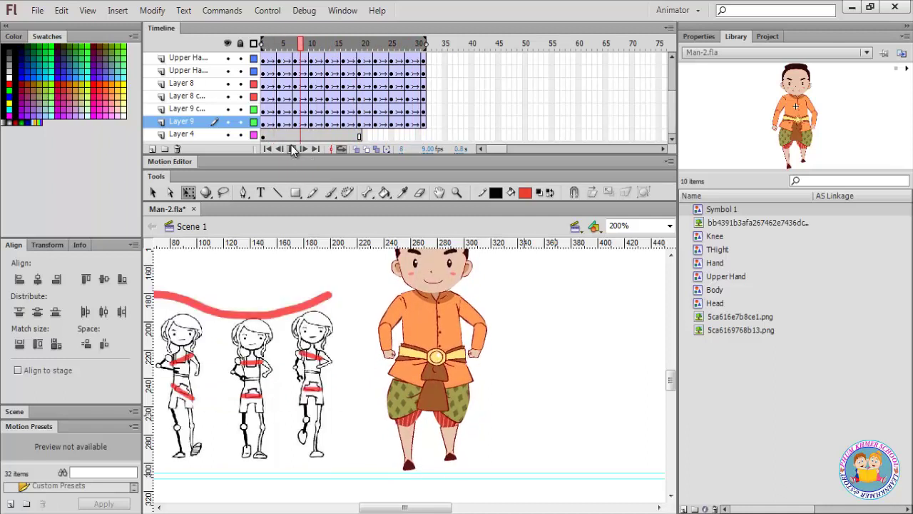
- Hide the reference drawings on Layer 4 and replay the looped walk with the stage at 50%
click(228, 134)
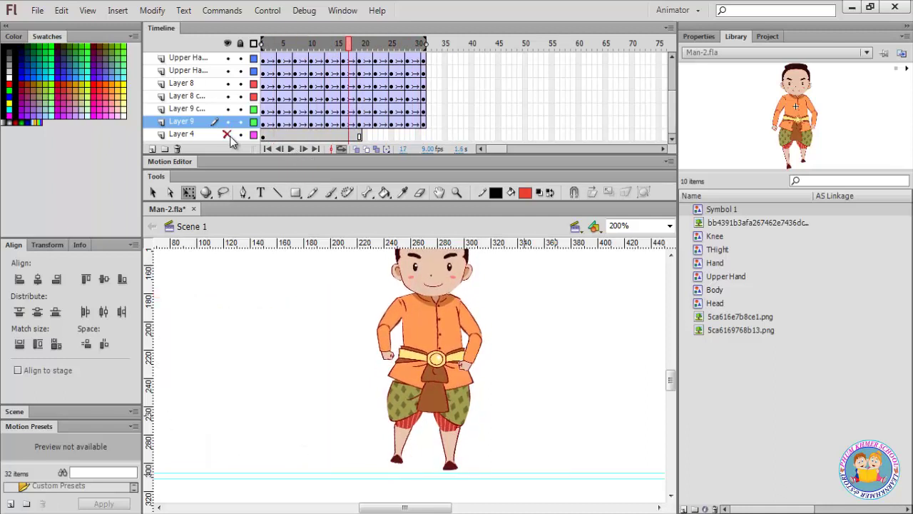
click(288, 151)
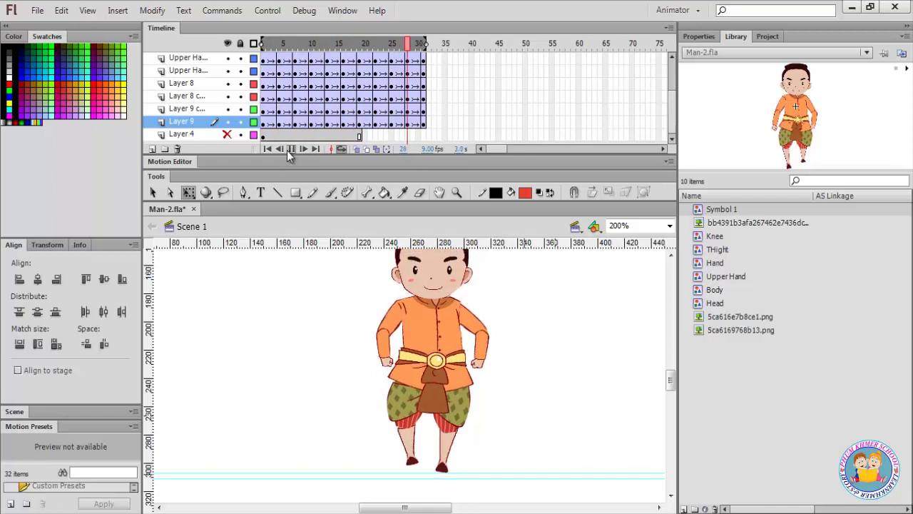
click(669, 226)
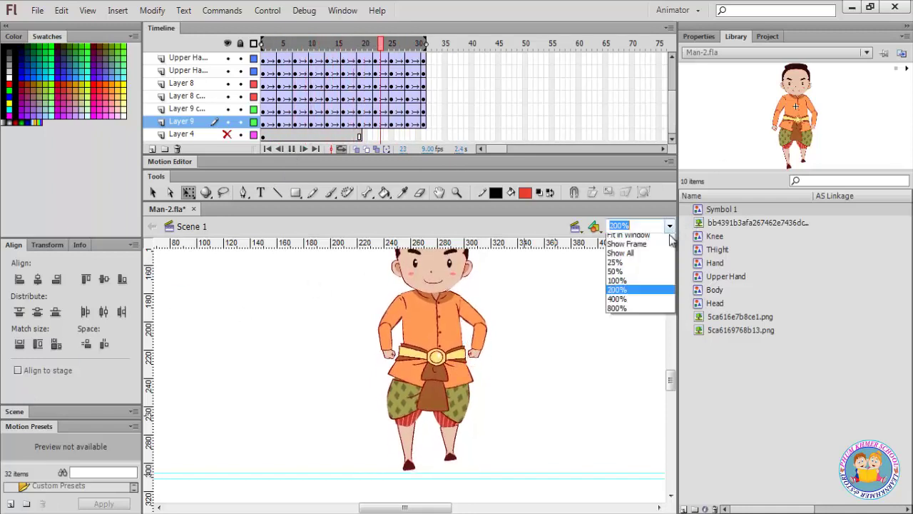
click(620, 271)
scroll(373, 292, up, 3)
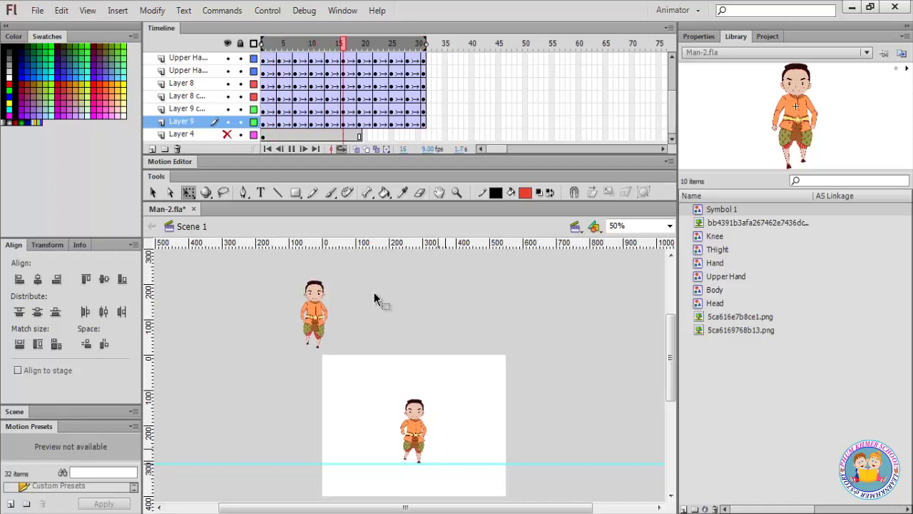
click(292, 149)
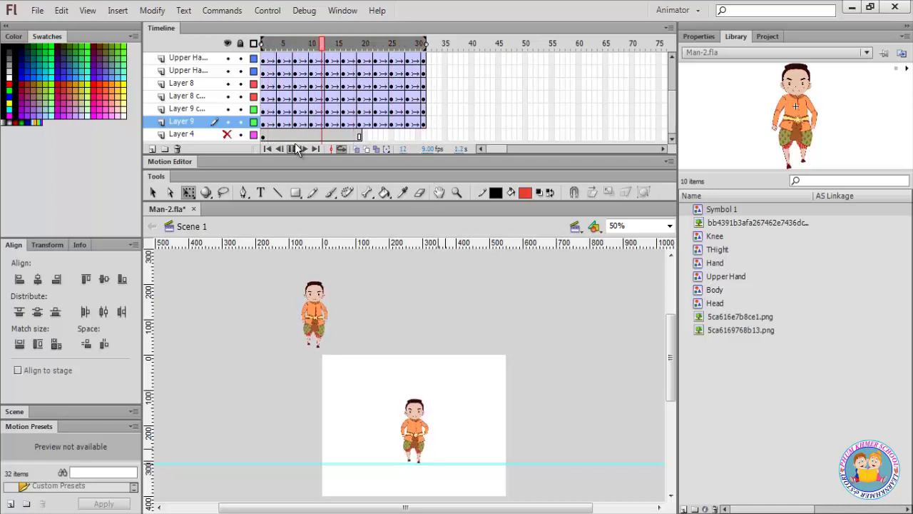
- Switch off looping, extend Layer 5 to frame 60 with inserted frames, and play the timeline from frame 1
scroll(375, 84, up, 2)
click(371, 71)
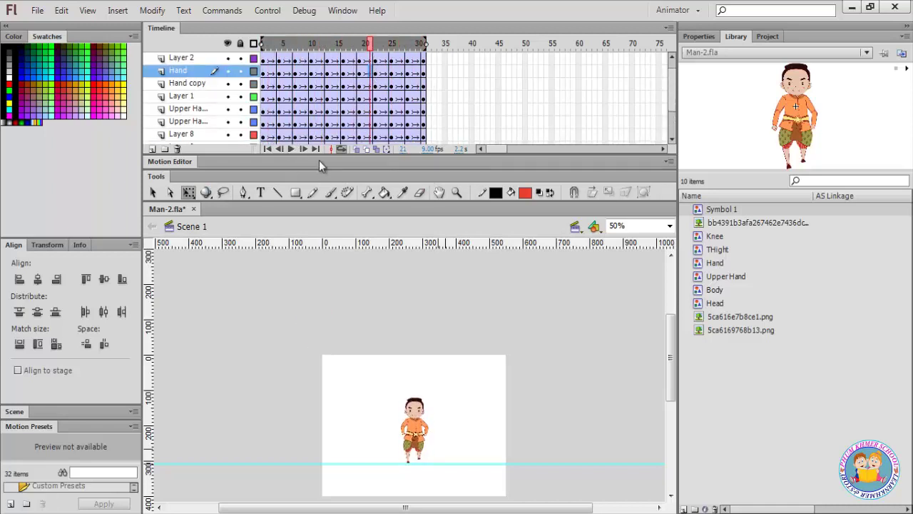
scroll(406, 67, up, 1)
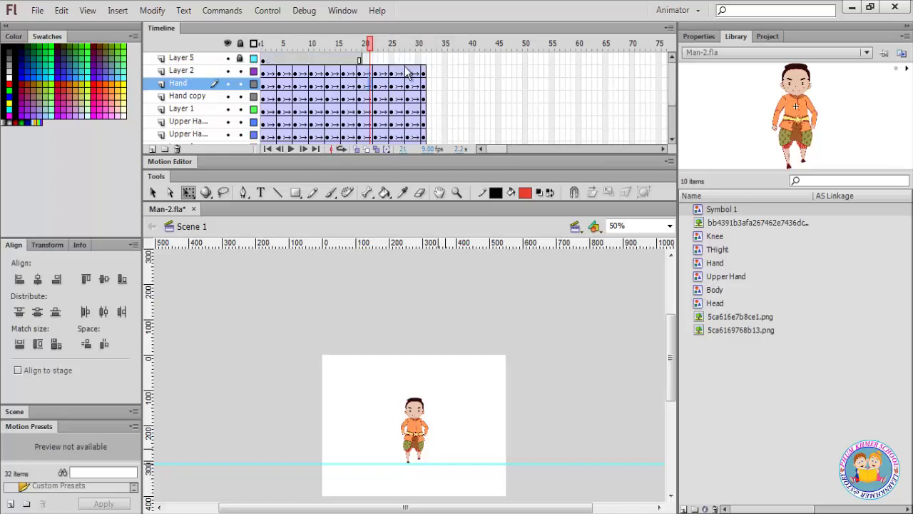
right_click(579, 59)
click(616, 122)
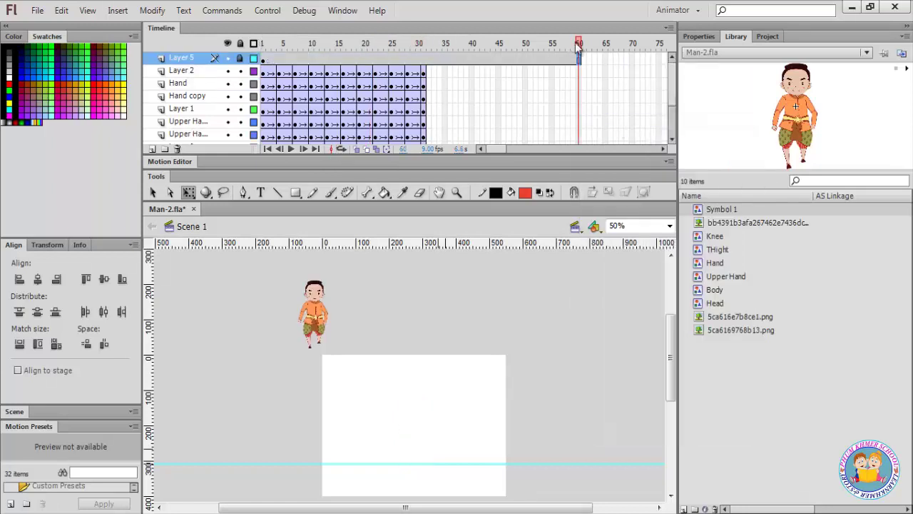
drag(578, 45, 183, 100)
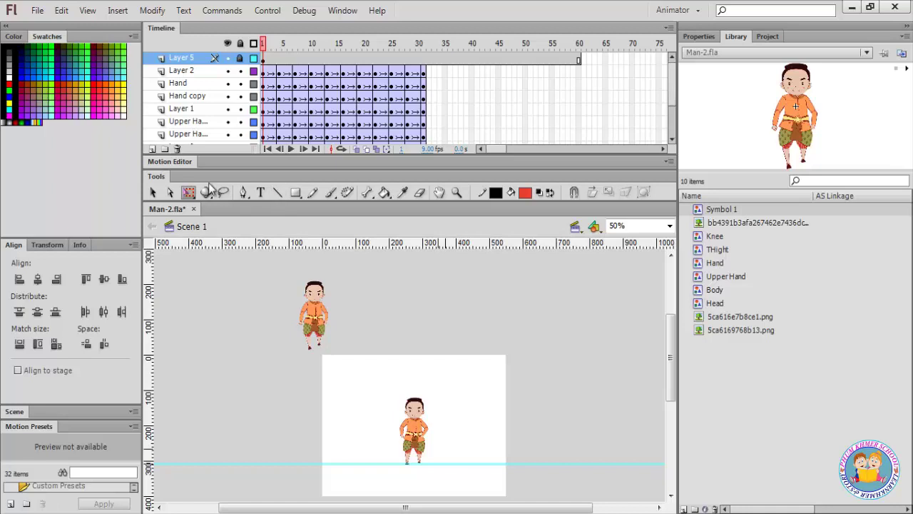
click(292, 153)
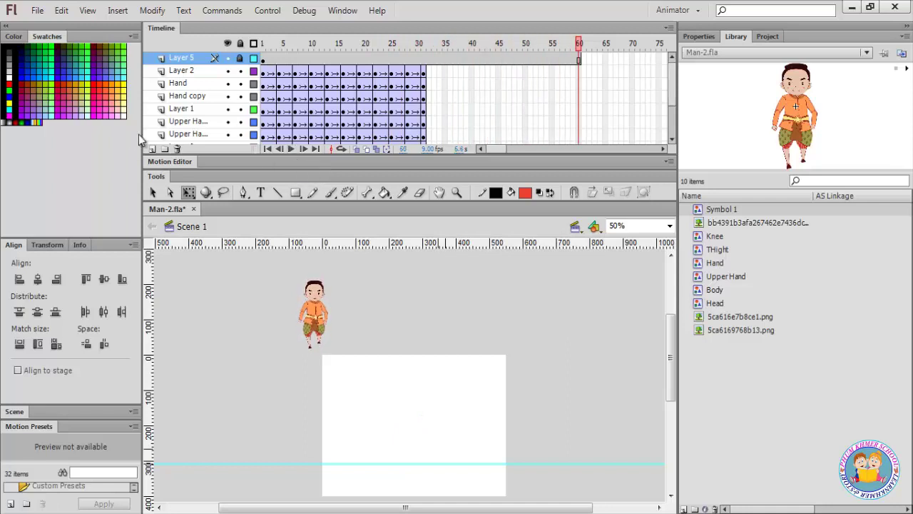
- Remove the tweens from frames 1 to 31 on the layers from Layer 2 to Layer 9
drag(267, 78, 420, 155)
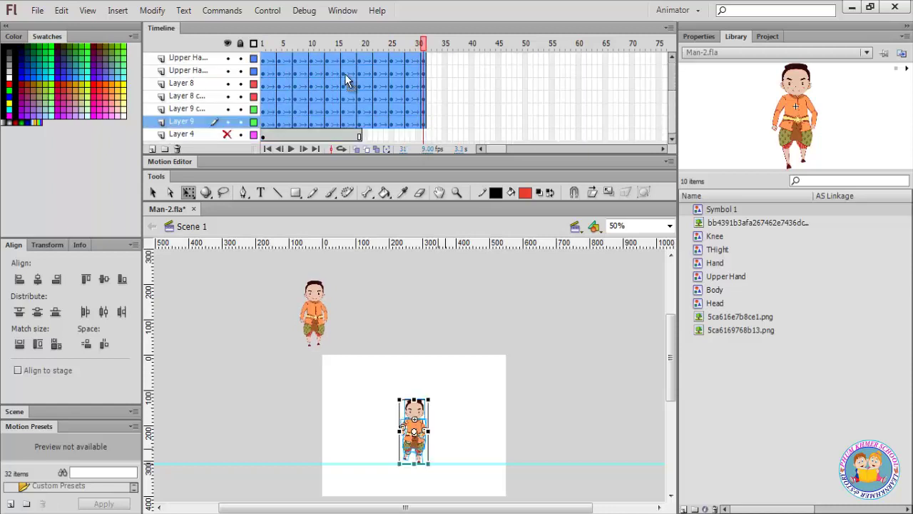
right_click(344, 74)
click(374, 85)
- Remove frames 3 through 31 from the layers Layer 2 to Layer 9
scroll(300, 90, up, 1)
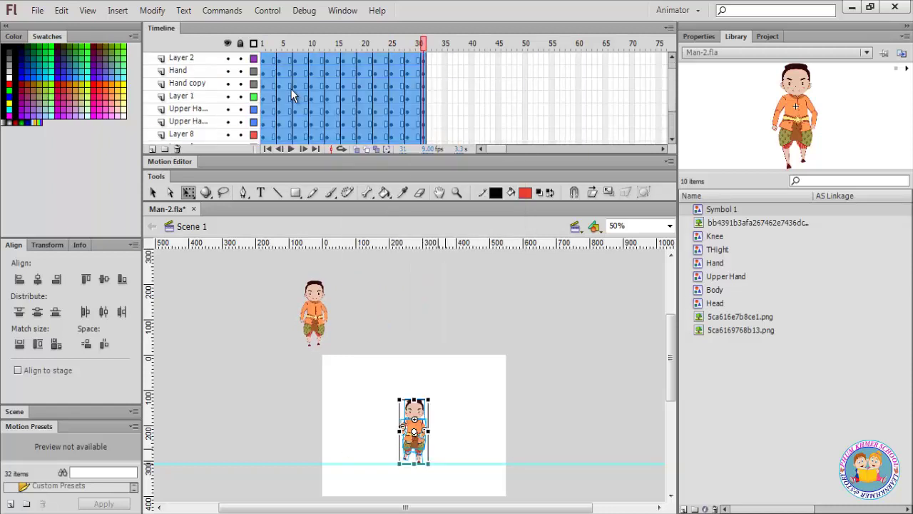
click(300, 92)
scroll(292, 90, up, 1)
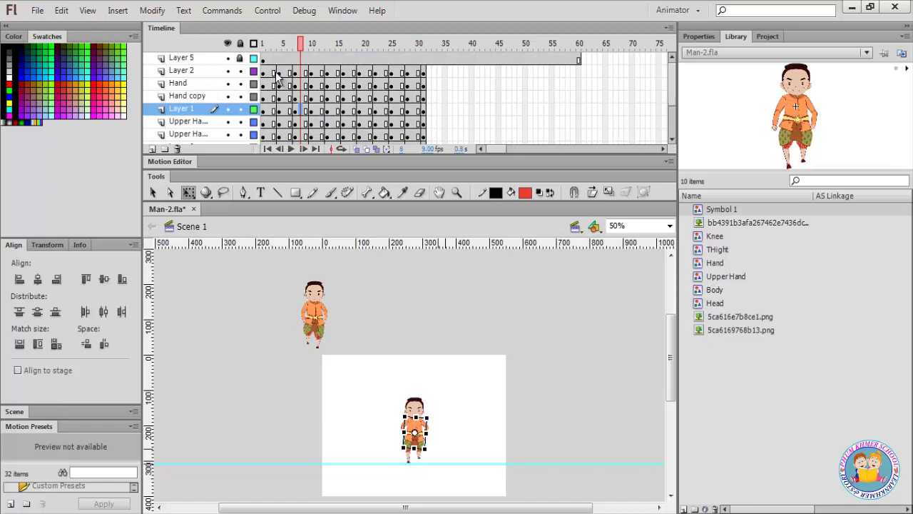
drag(278, 74, 424, 122)
right_click(423, 124)
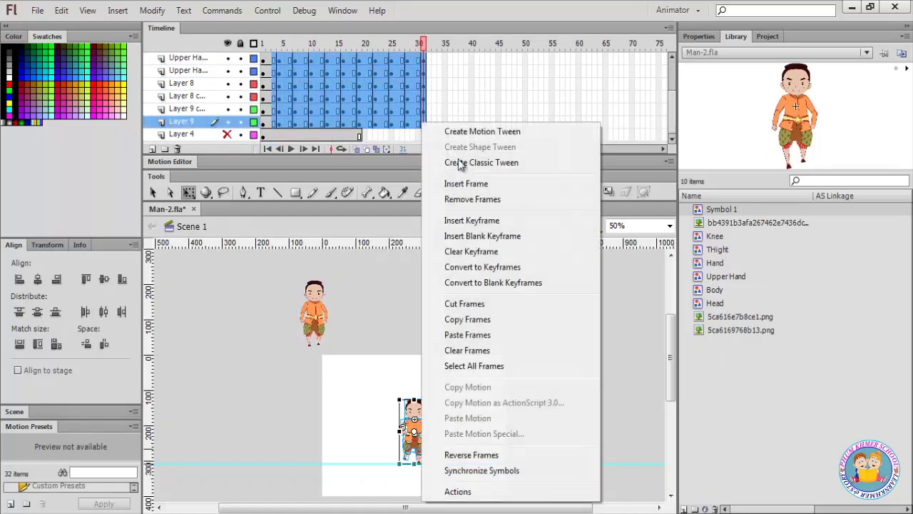
click(471, 200)
- Scrub the timeline between frames 1 and 60 to review the figure on Layer 5
drag(422, 43, 236, 68)
scroll(276, 123, up, 2)
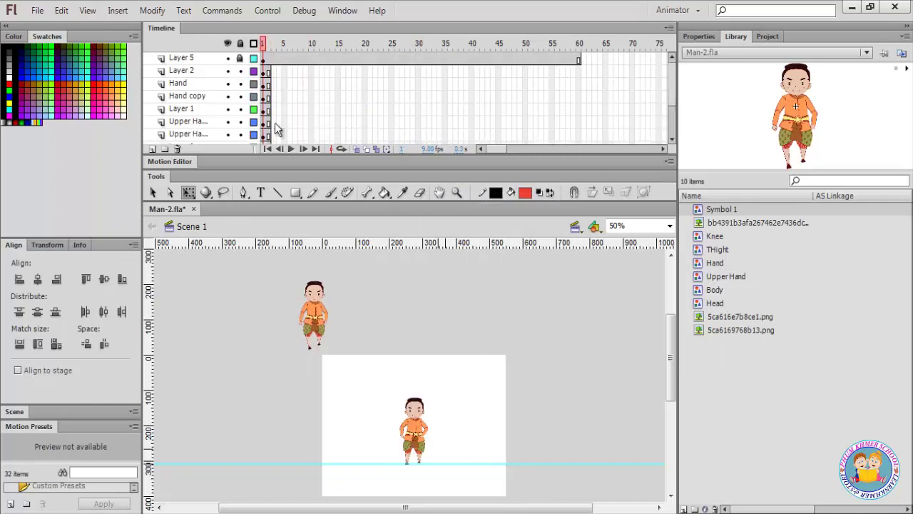
drag(263, 40, 501, 104)
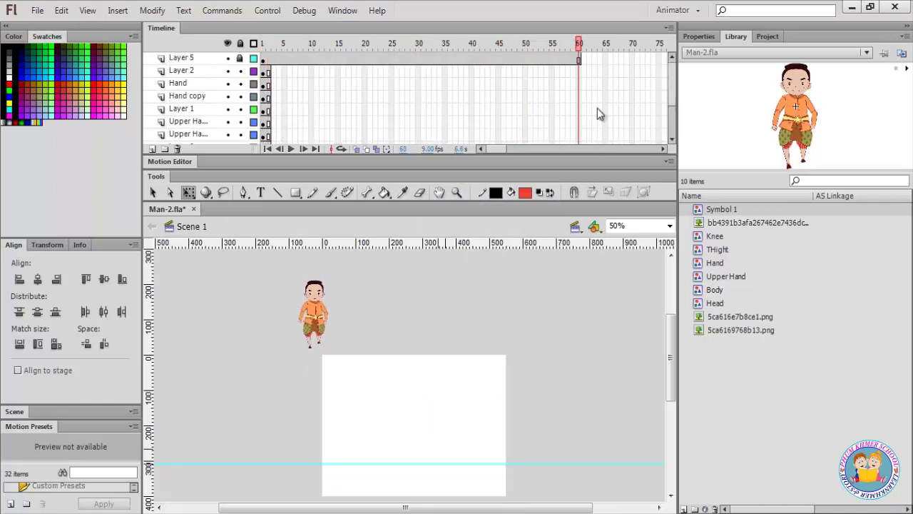
drag(553, 126, 476, 143)
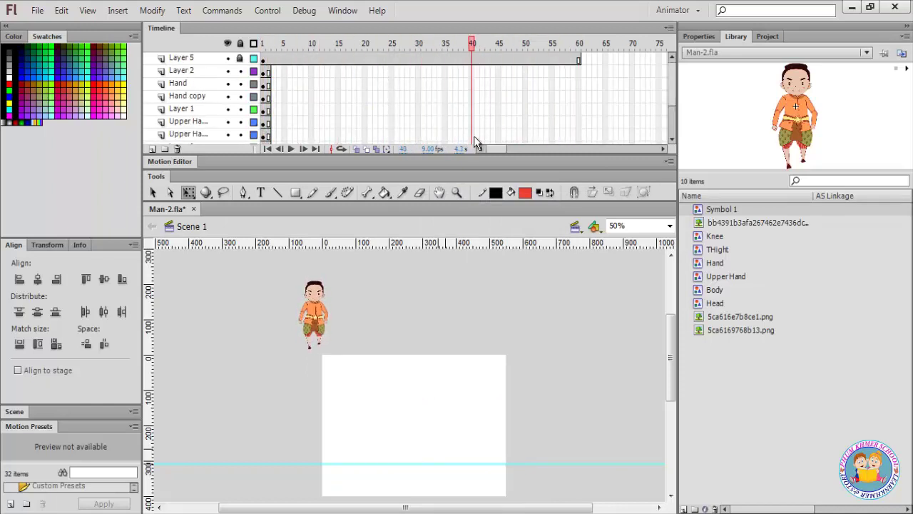